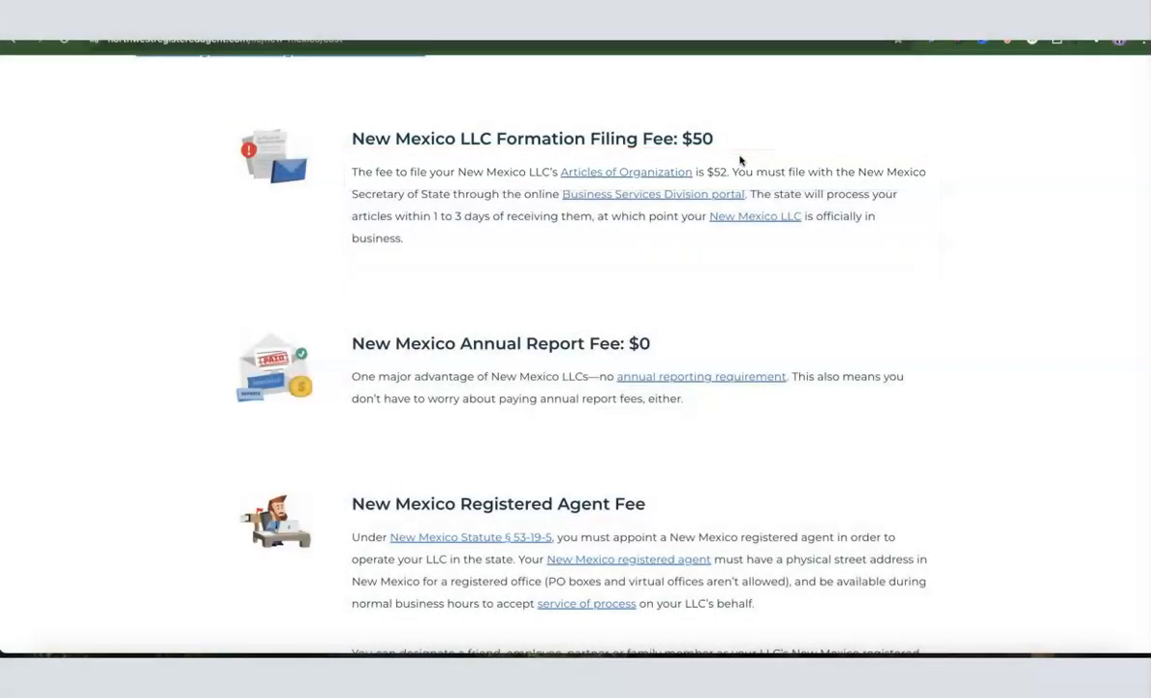
# Open Northwest's Form A New Company order page with LLC as the business type
pyautogui.click(739, 161)
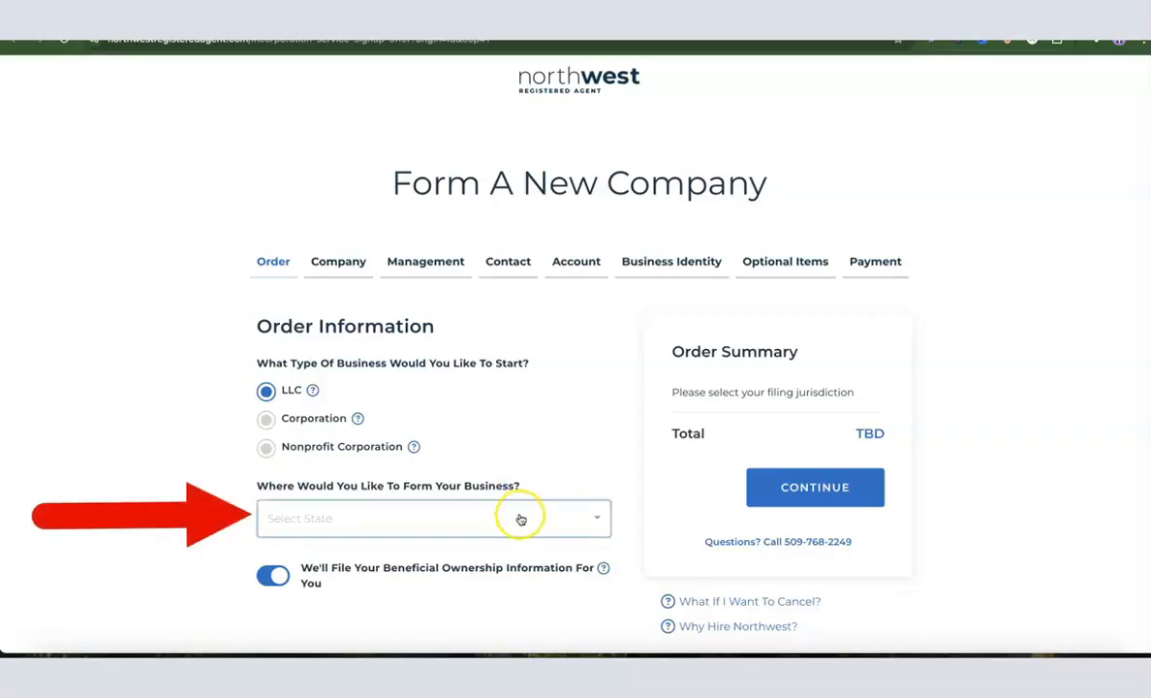
# Choose New Mexico as the formation state, bringing the order total to $116.00
pyautogui.click(520, 518)
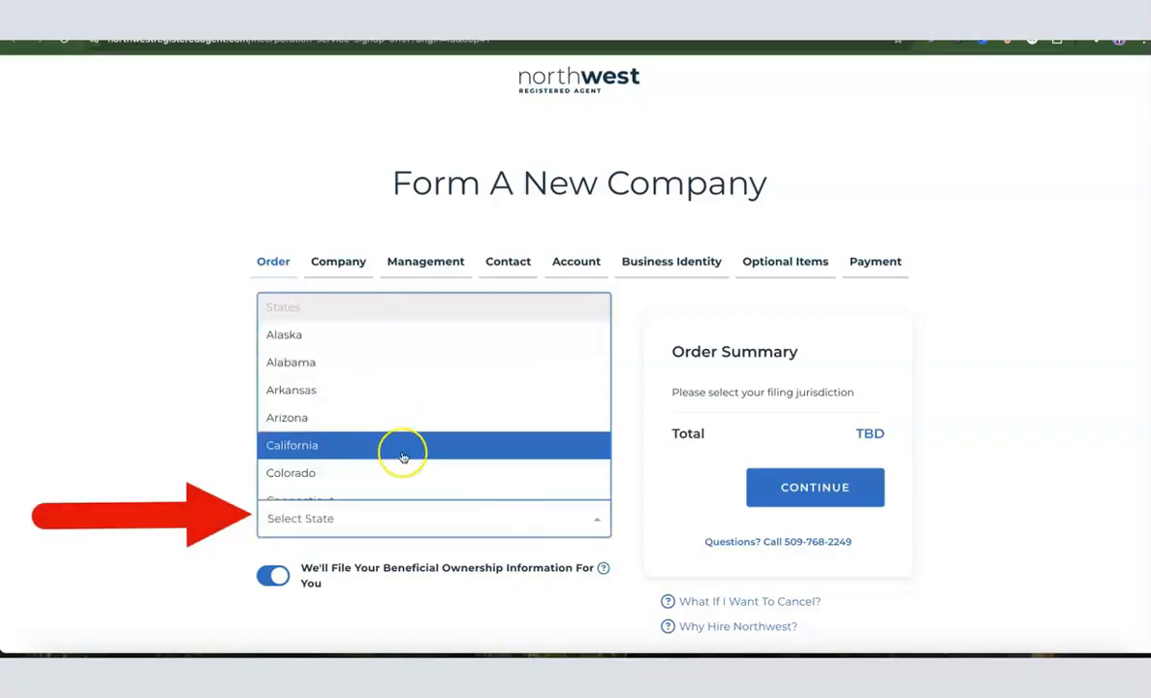
pyautogui.scroll(-10, 429, 407)
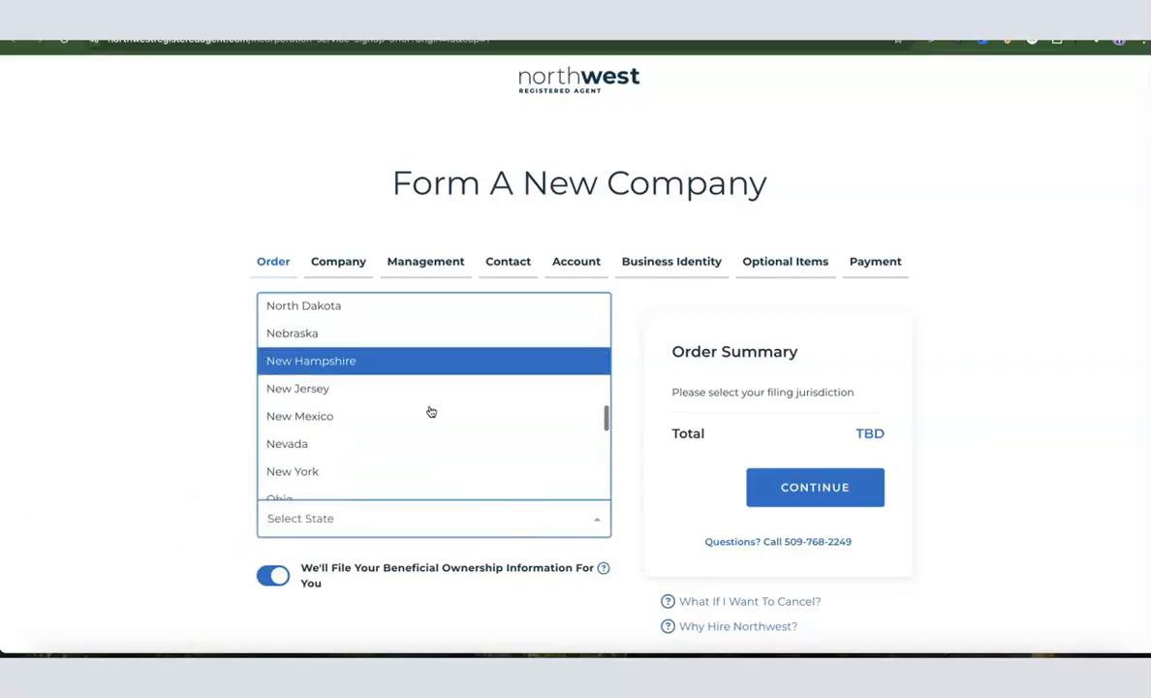
pyautogui.scroll(-1, 429, 411)
pyautogui.click(331, 353)
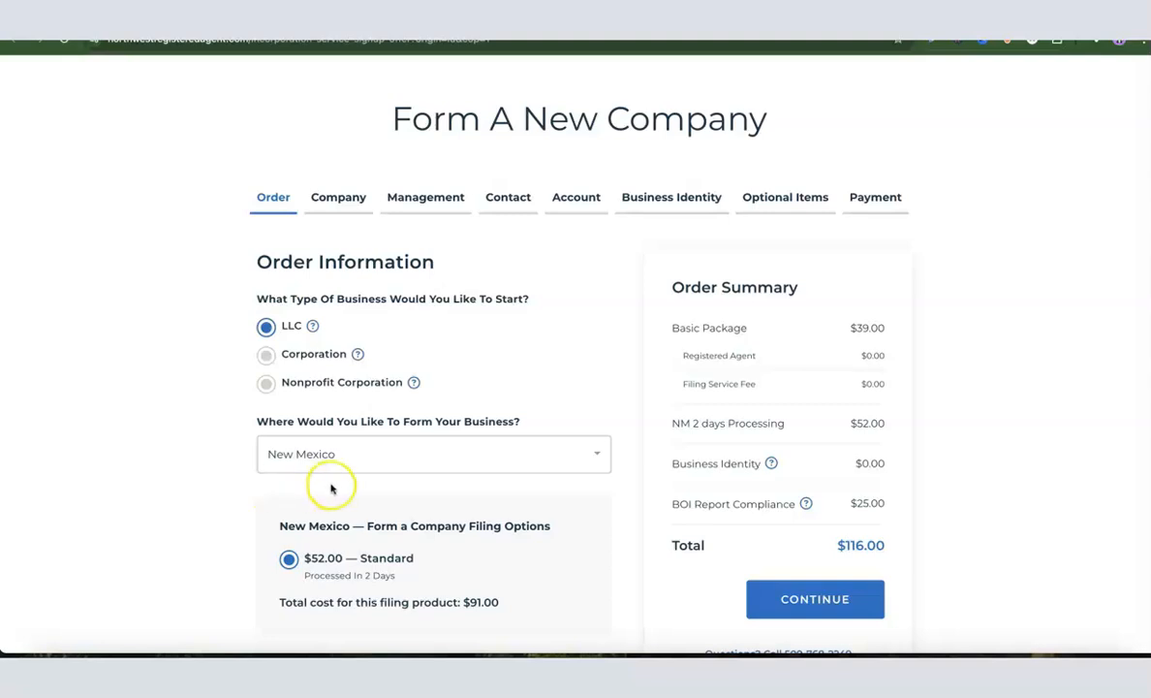
pyautogui.scroll(-1, 288, 467)
pyautogui.scroll(-2, 353, 463)
pyautogui.scroll(2, 353, 465)
# Move to Company Details and enter 'Dropshipping Hustle' as the business name
pyautogui.click(859, 509)
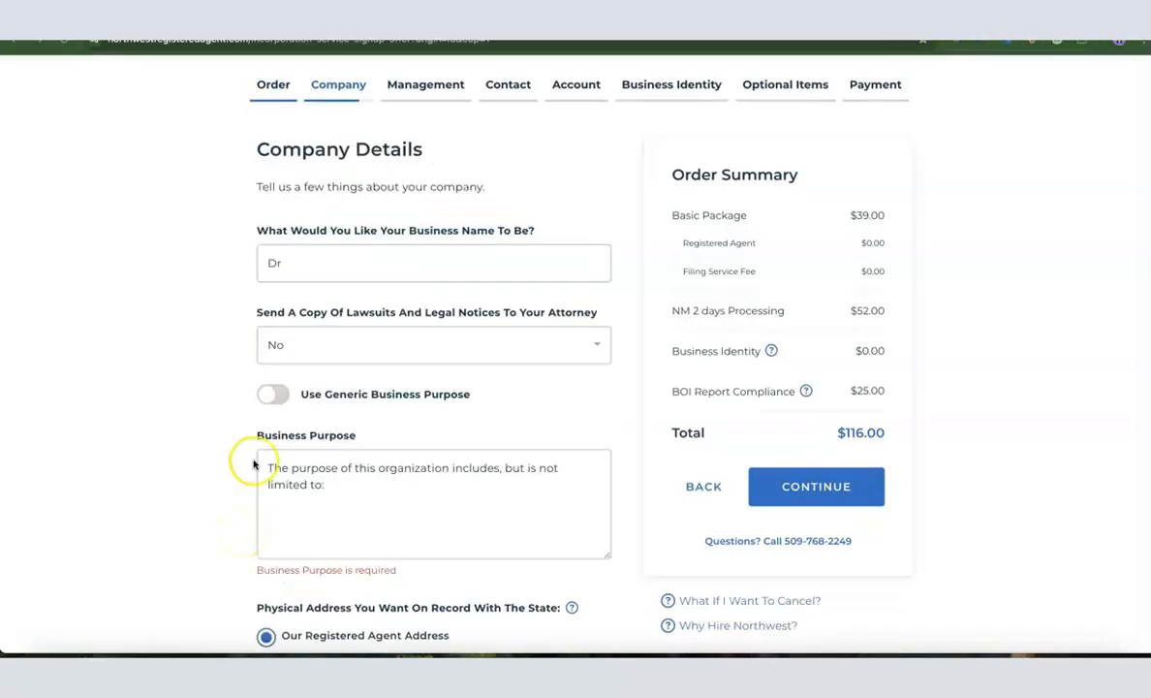
pyautogui.click(315, 263)
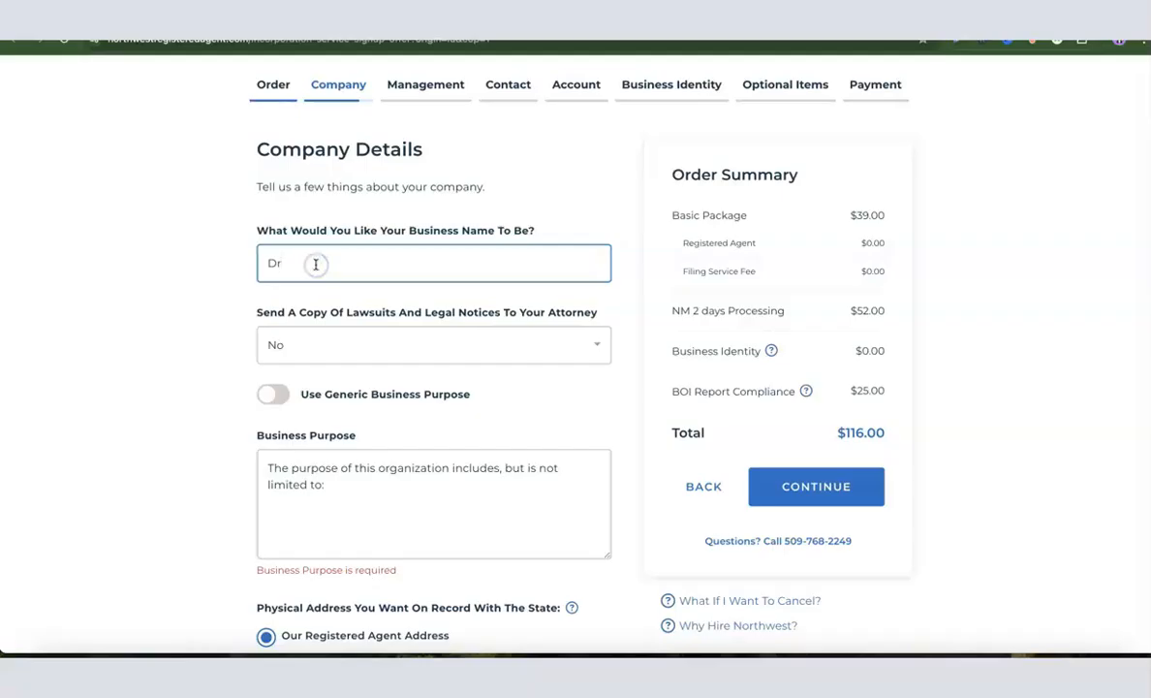
pyautogui.write('opshipping Hustle')
pyautogui.click(306, 263)
pyautogui.click(248, 334)
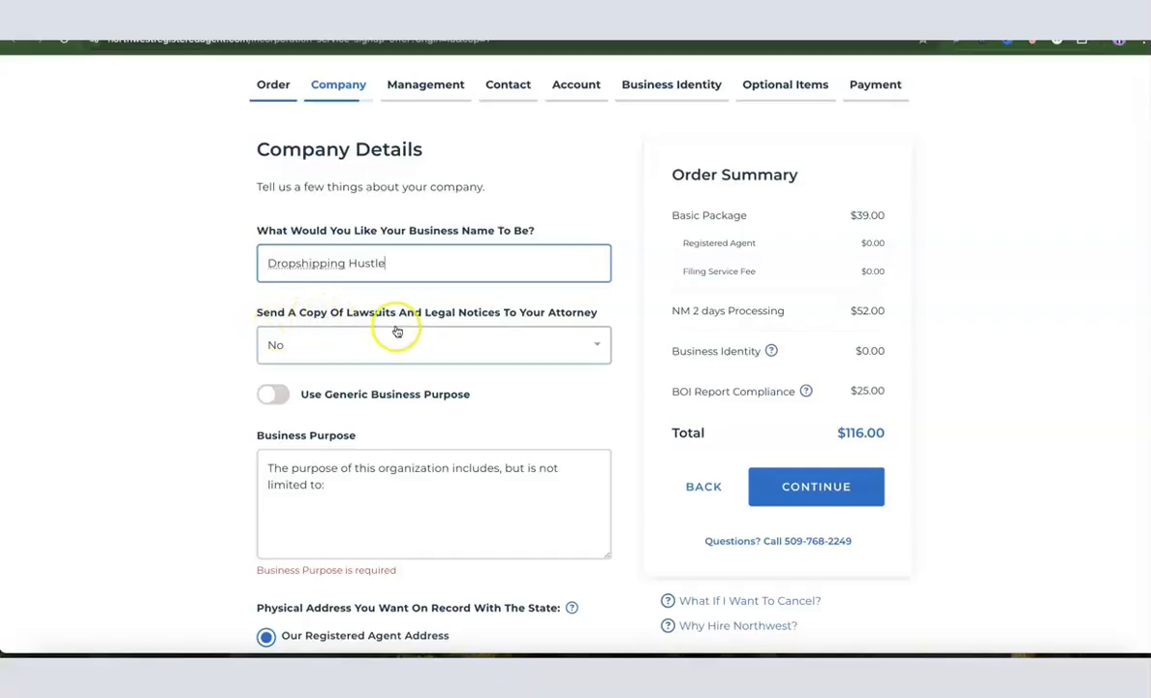
# Set the attorney legal-notice option to No, so no copies go to an attorney
pyautogui.click(494, 346)
pyautogui.click(322, 381)
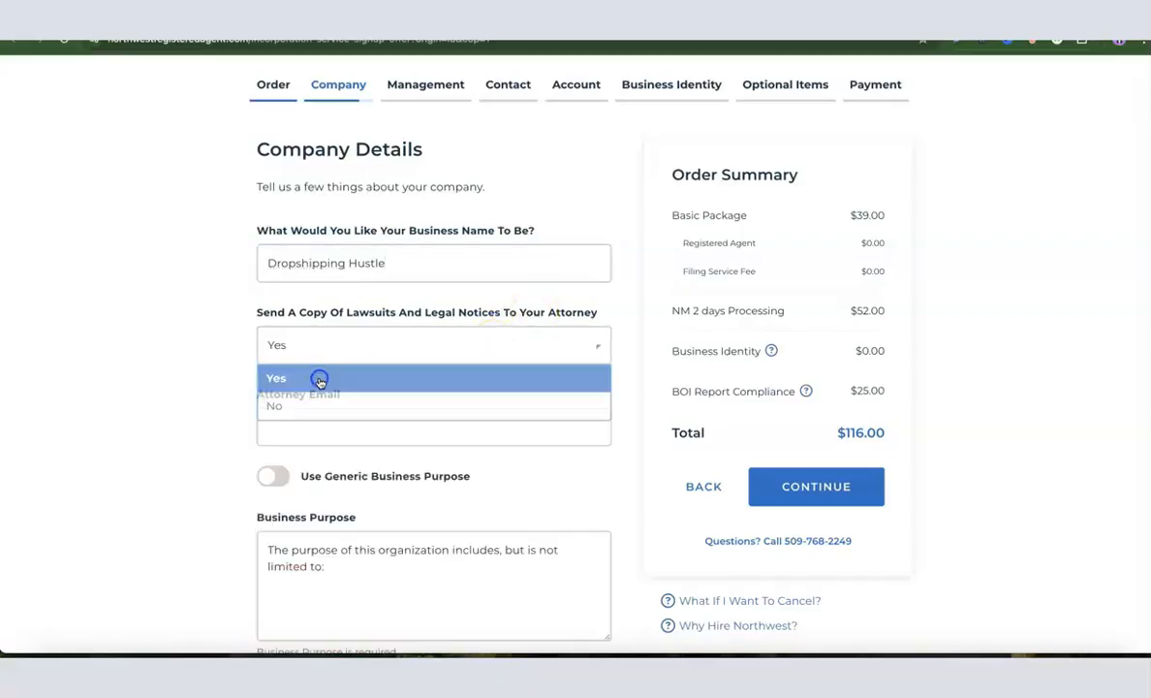
pyautogui.click(326, 430)
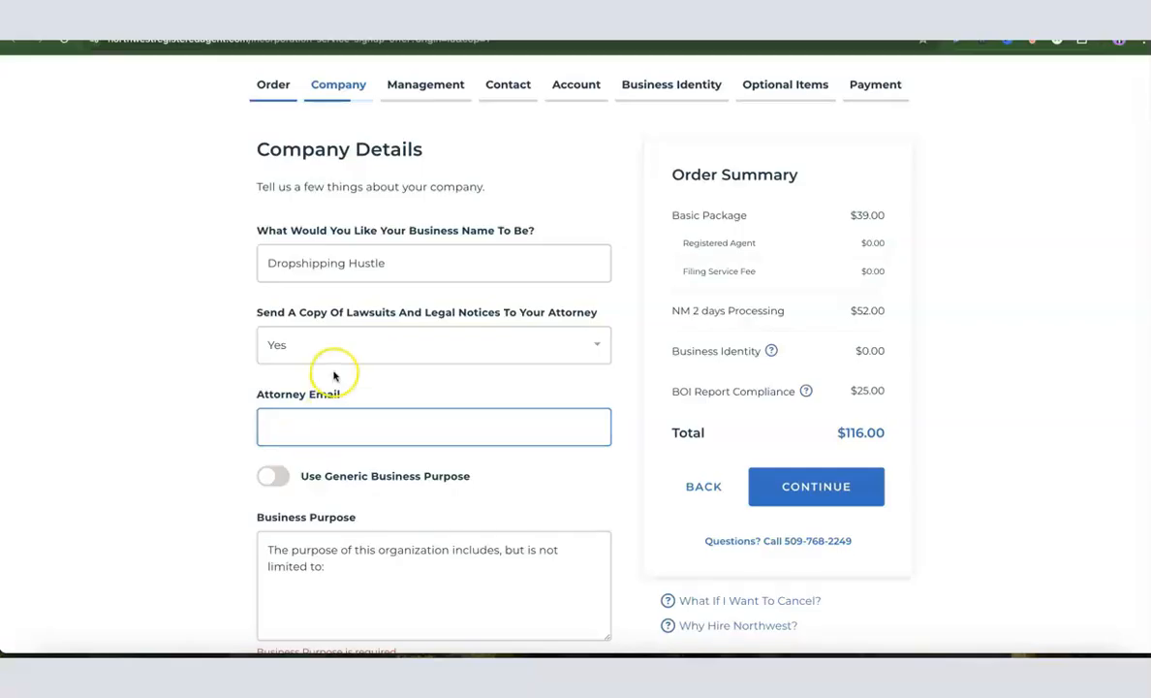
pyautogui.click(354, 339)
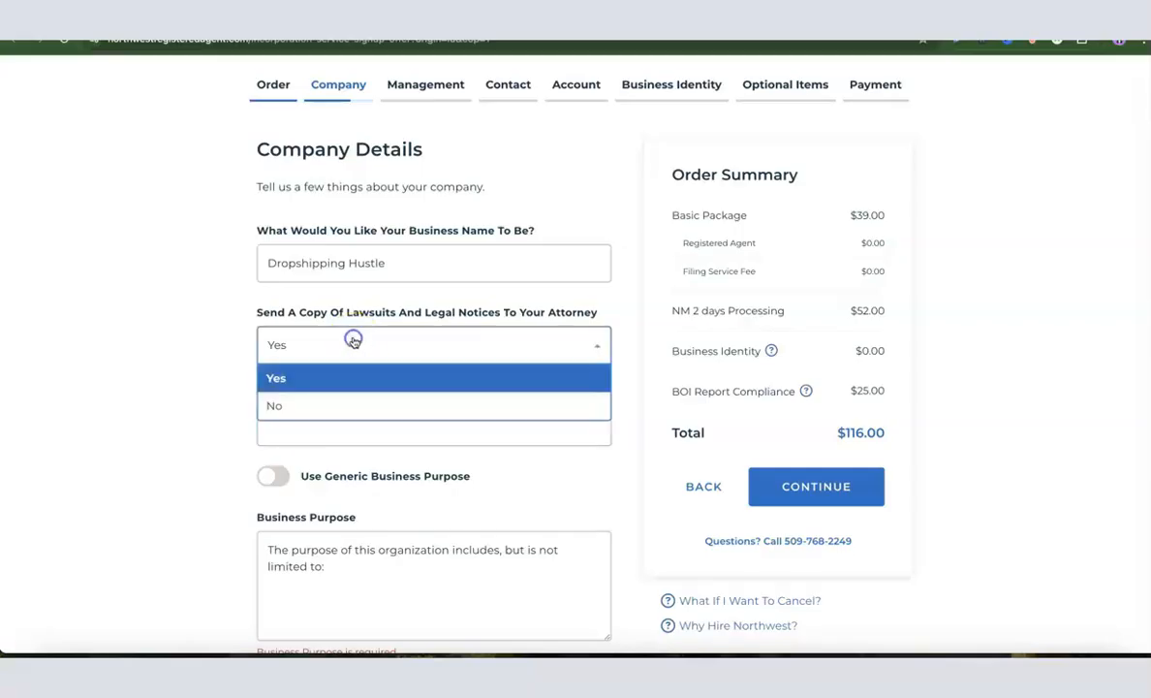
pyautogui.click(280, 407)
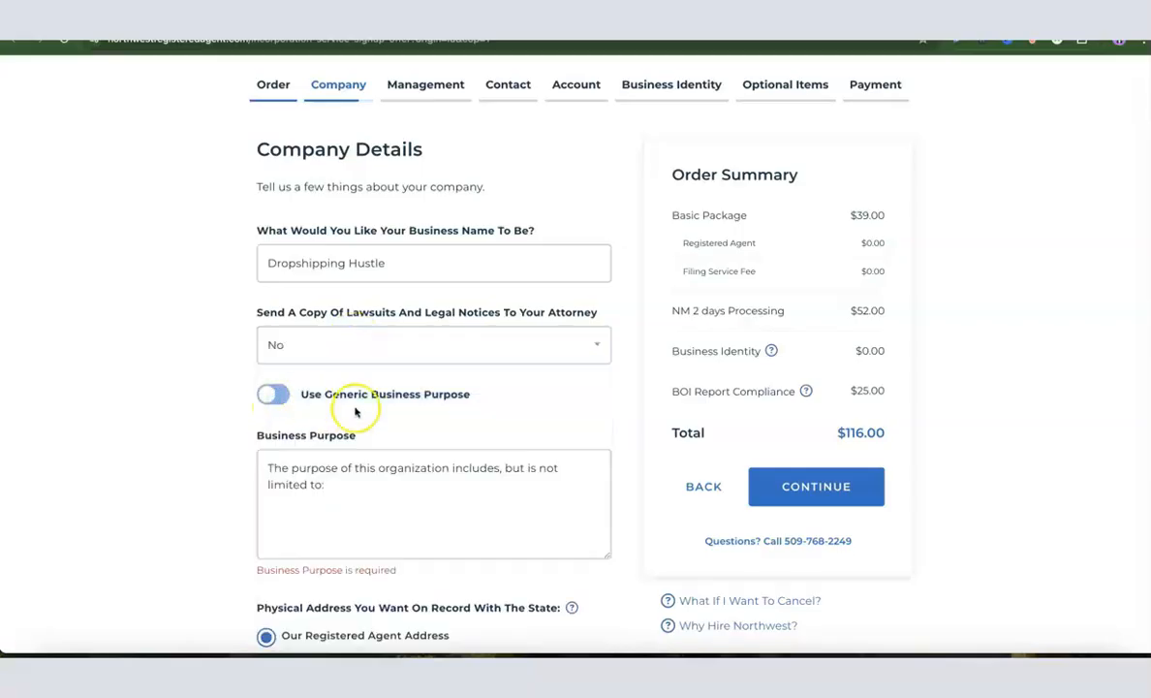
# Keep the generic purpose toggle off and add the purpose 'ecommerce and sales of general product.'
pyautogui.scroll(-1, 328, 385)
pyautogui.click(316, 426)
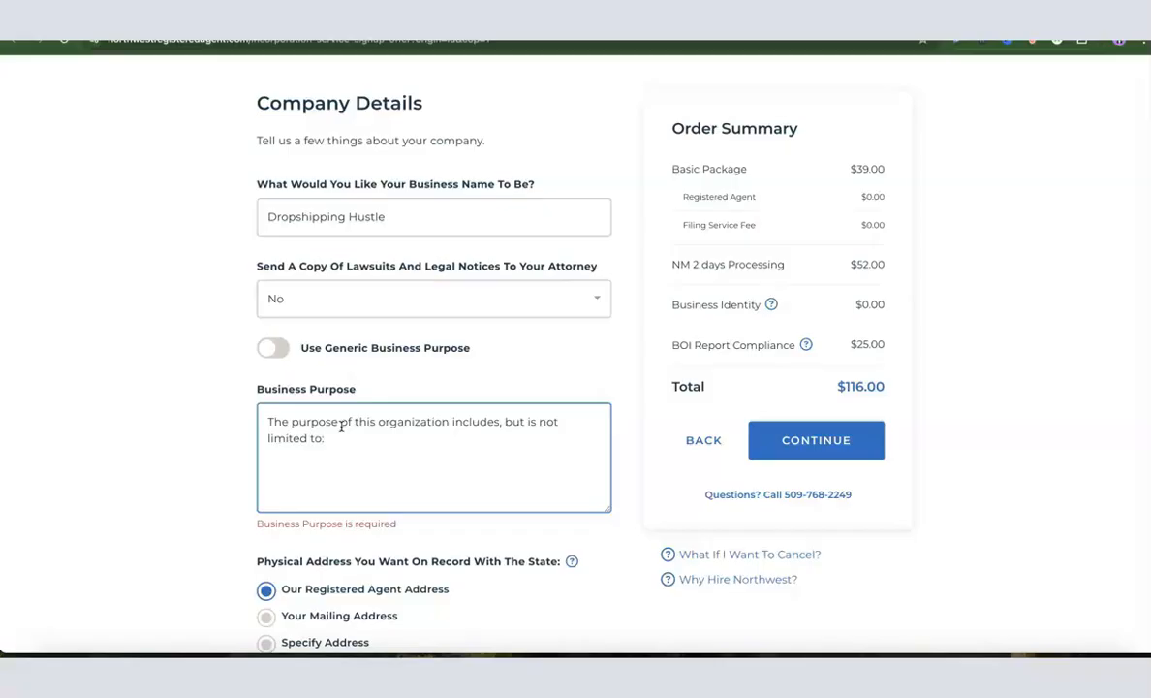
pyautogui.click(274, 350)
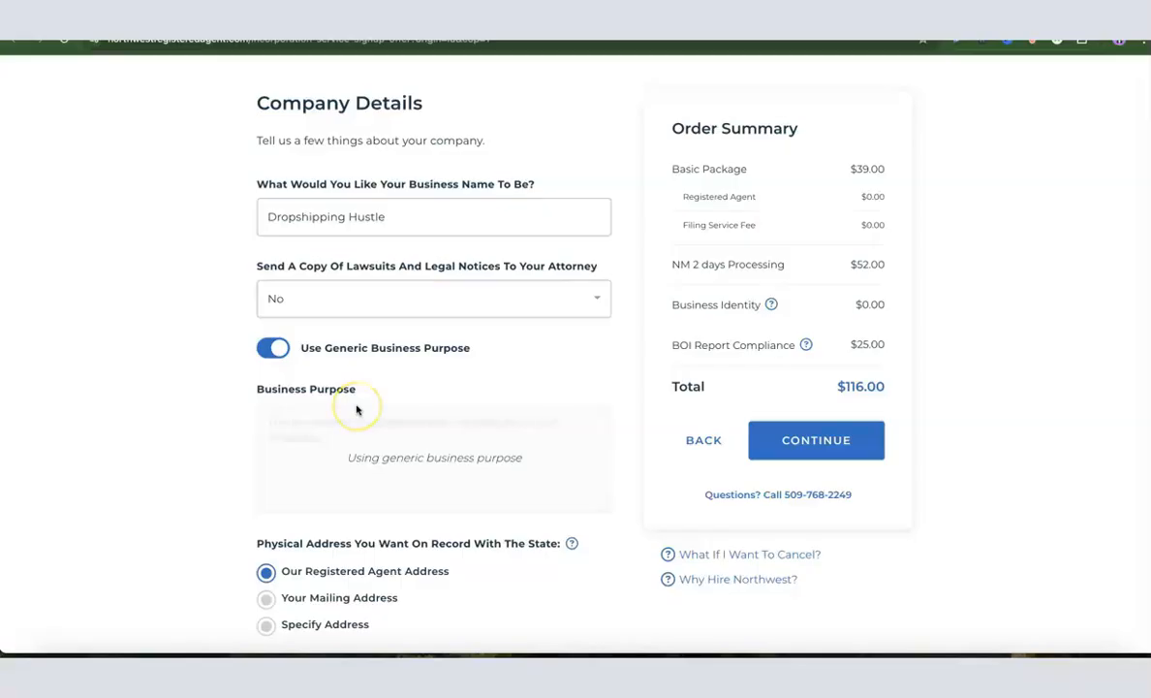
pyautogui.click(274, 348)
pyautogui.click(370, 451)
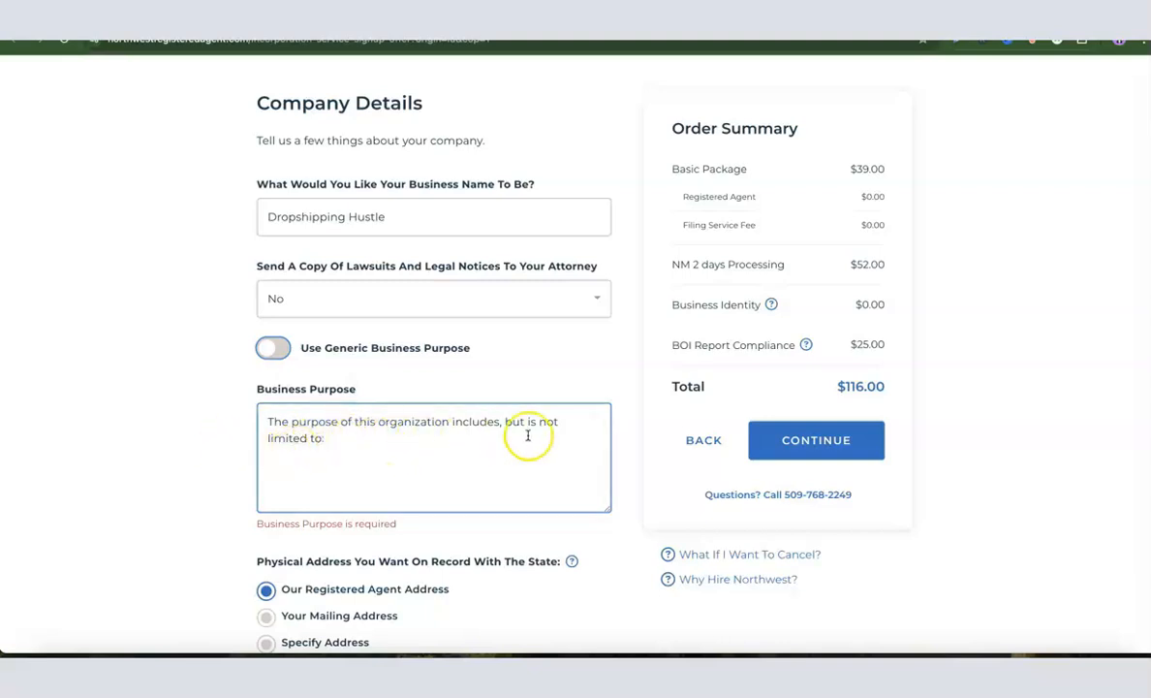
pyautogui.click(360, 441)
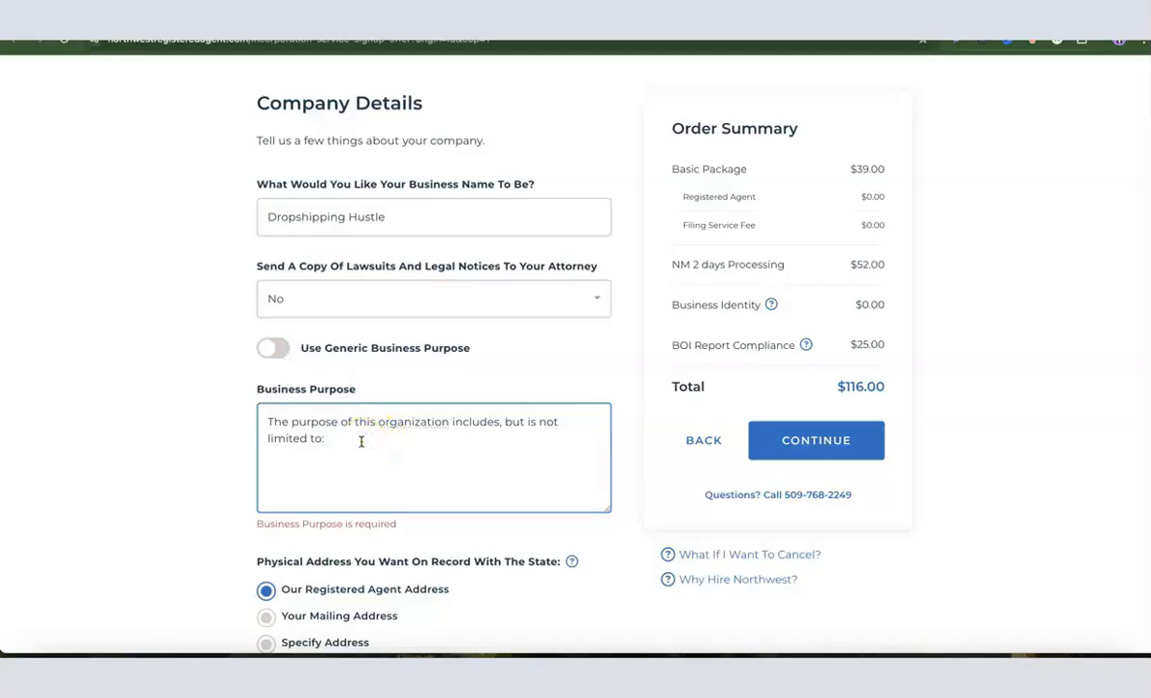
pyautogui.write('ecommerce and sales of general product.')
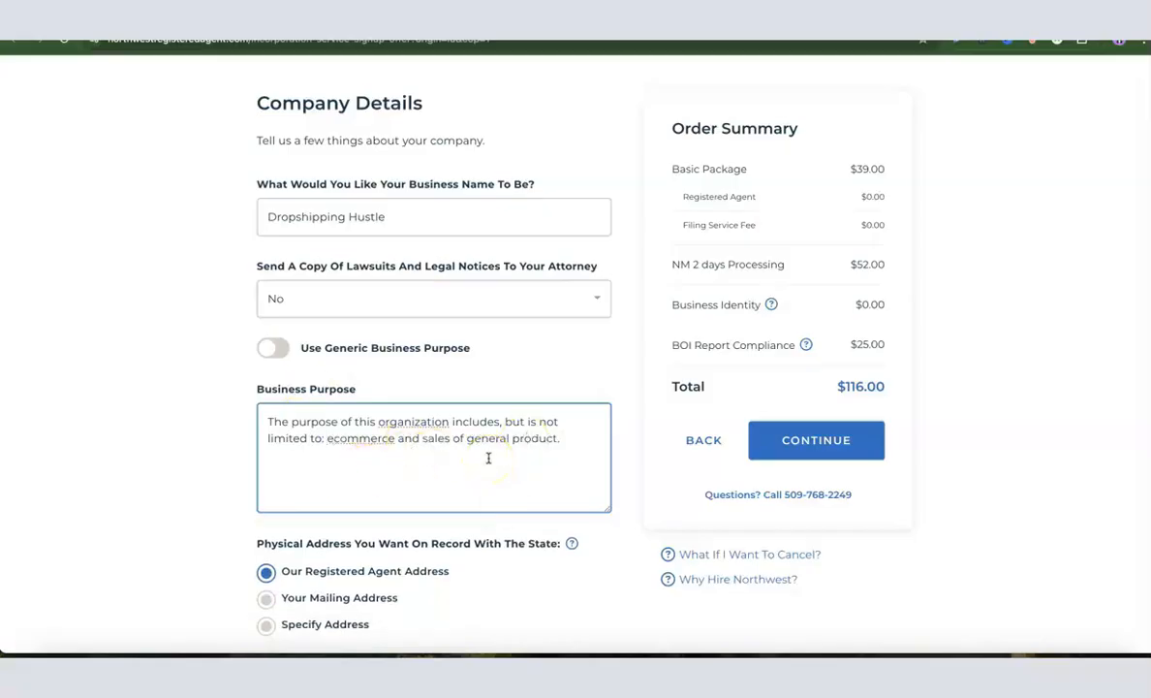
pyautogui.click(239, 410)
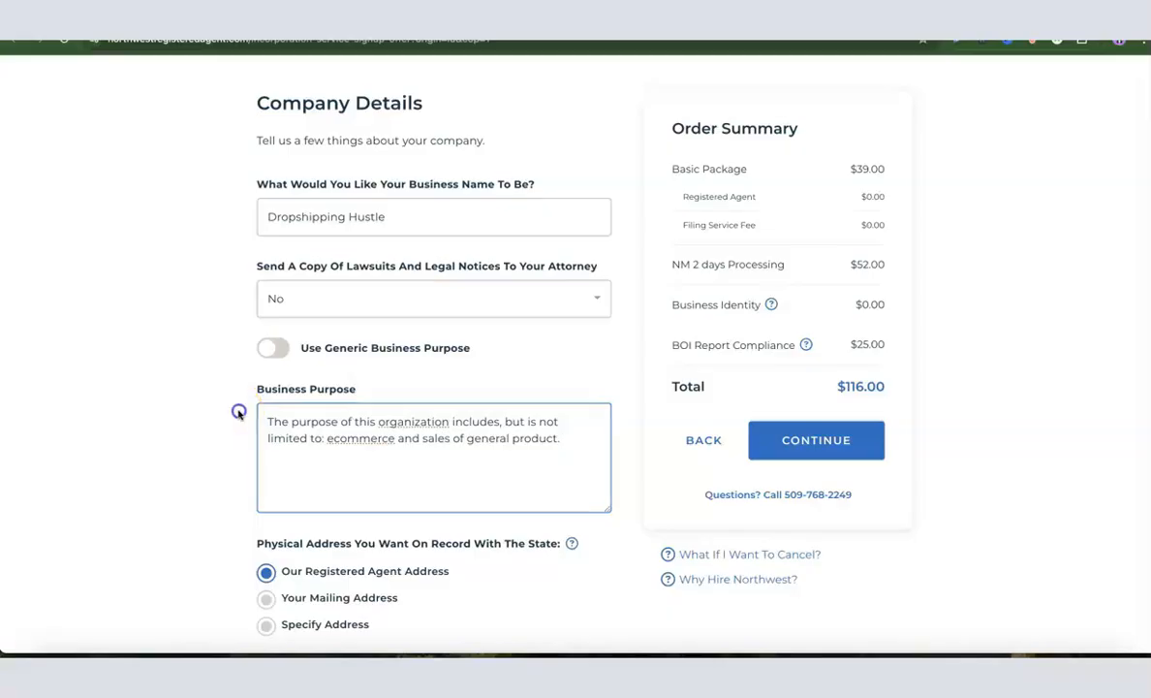
# Keep Our Registered Agent Address for both Physical and Mailing Address and advance to Company Management
pyautogui.scroll(-2, 343, 388)
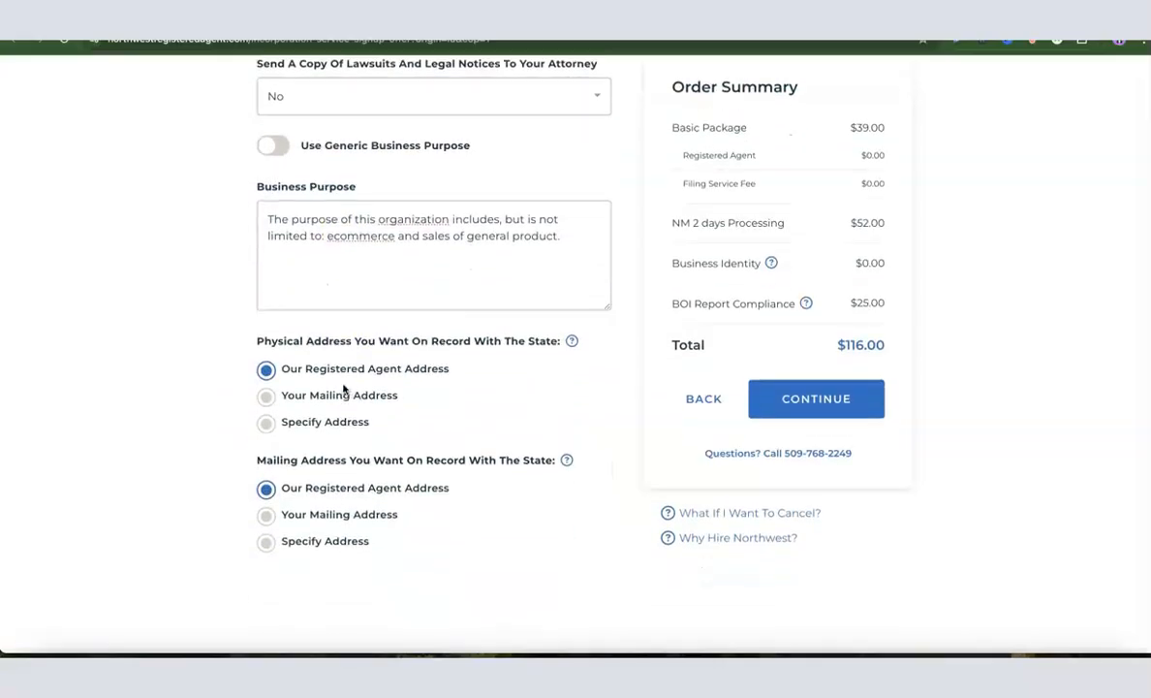
pyautogui.click(347, 380)
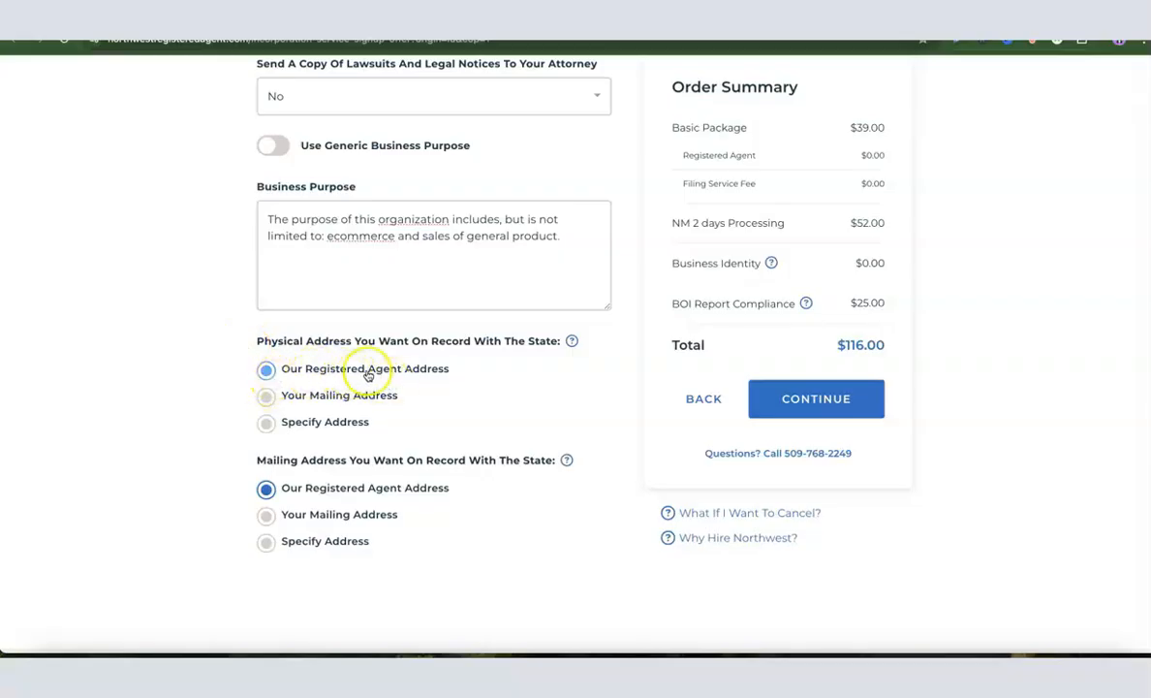
pyautogui.scroll(-1, 436, 381)
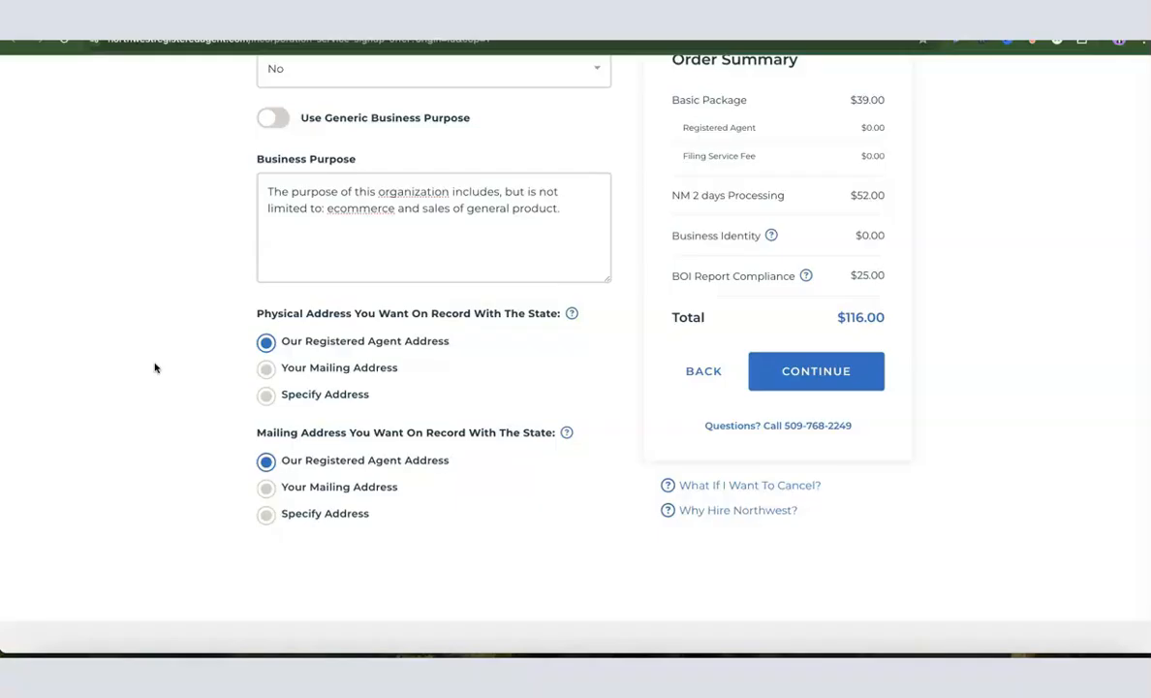
pyautogui.scroll(3, 185, 385)
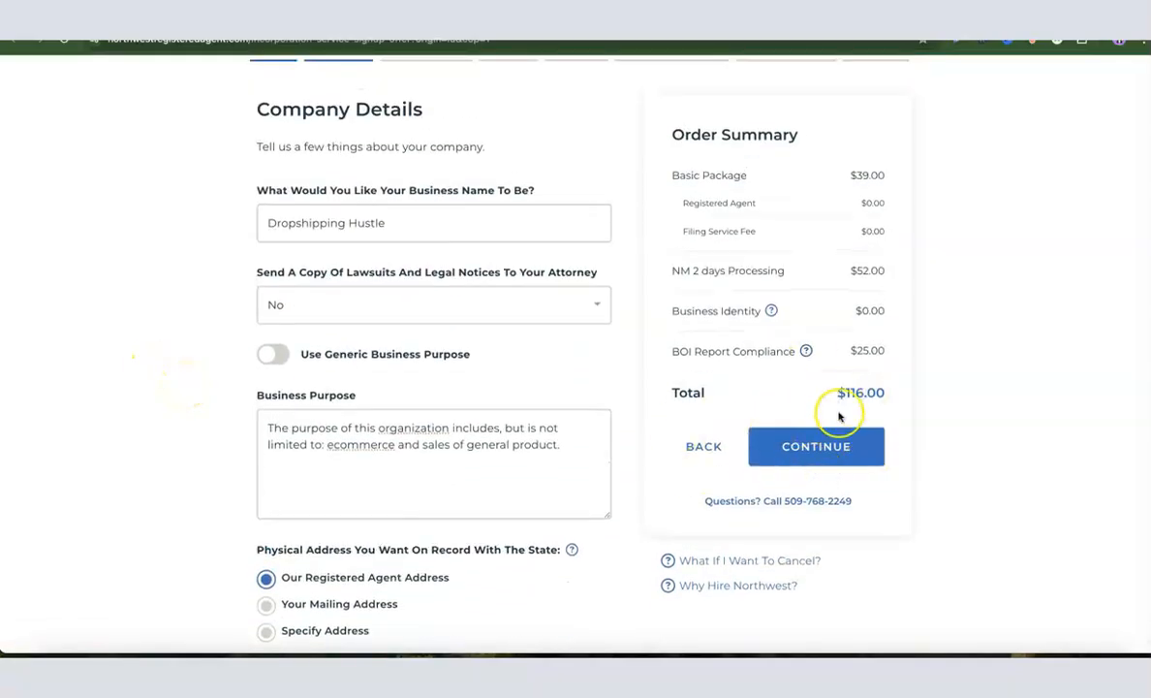
pyautogui.scroll(-1, 835, 417)
pyautogui.click(812, 439)
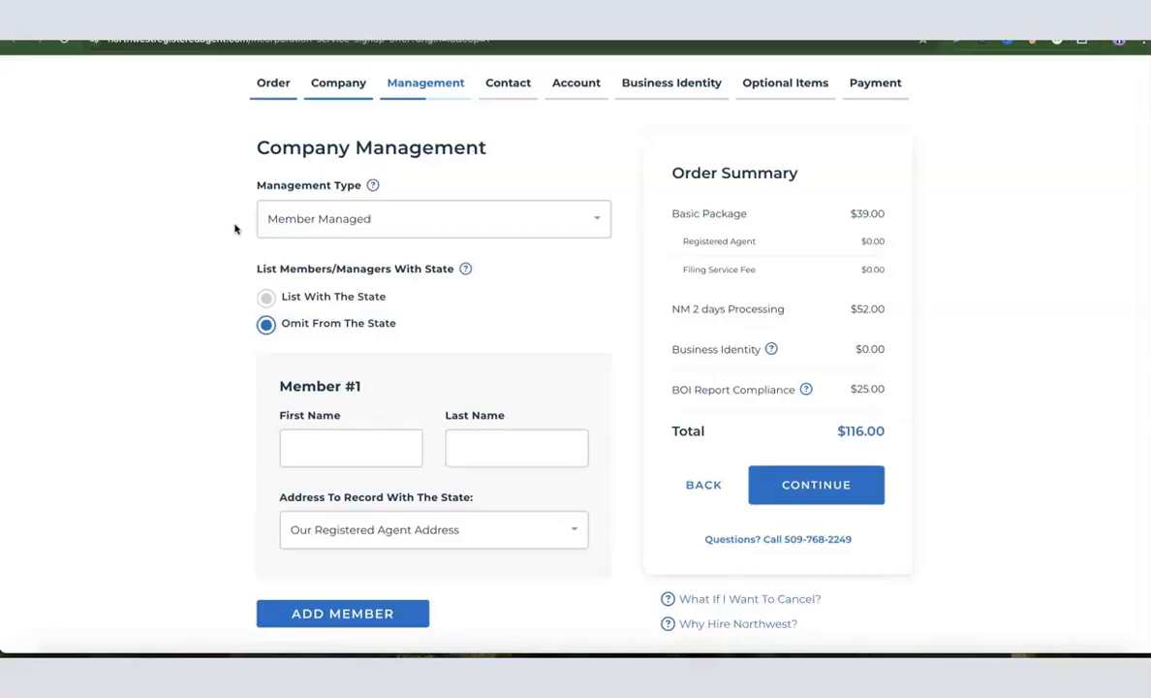
# Keep the company Member Managed with members omitted from the state record
pyautogui.click(325, 223)
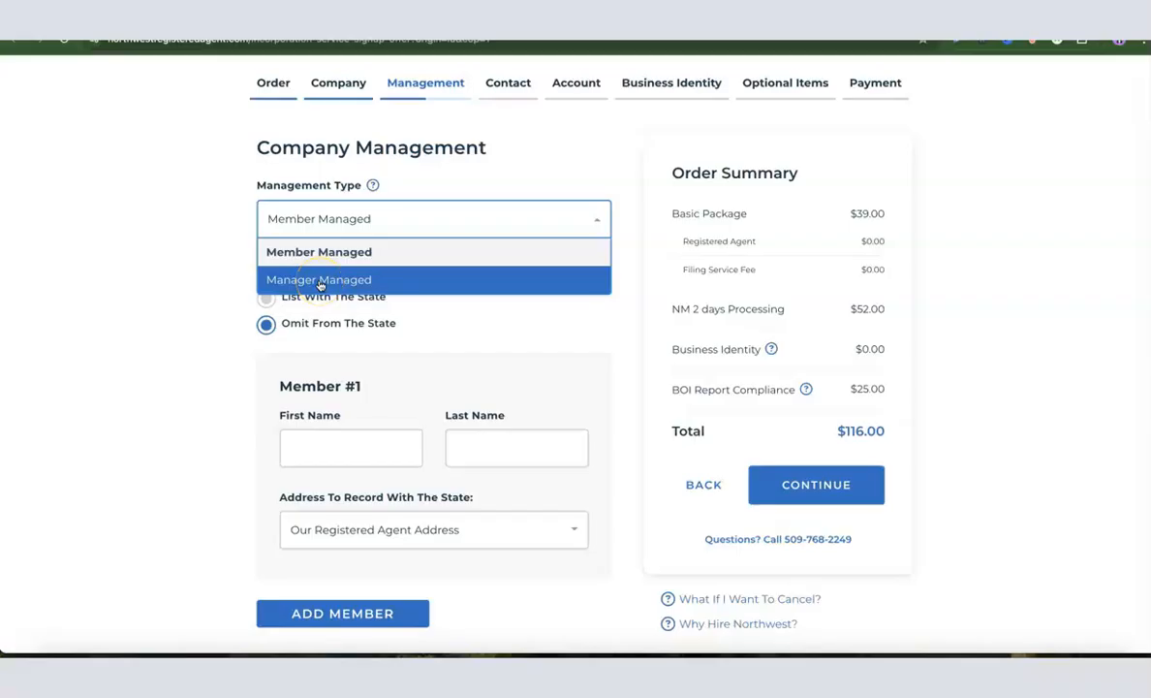
pyautogui.click(303, 252)
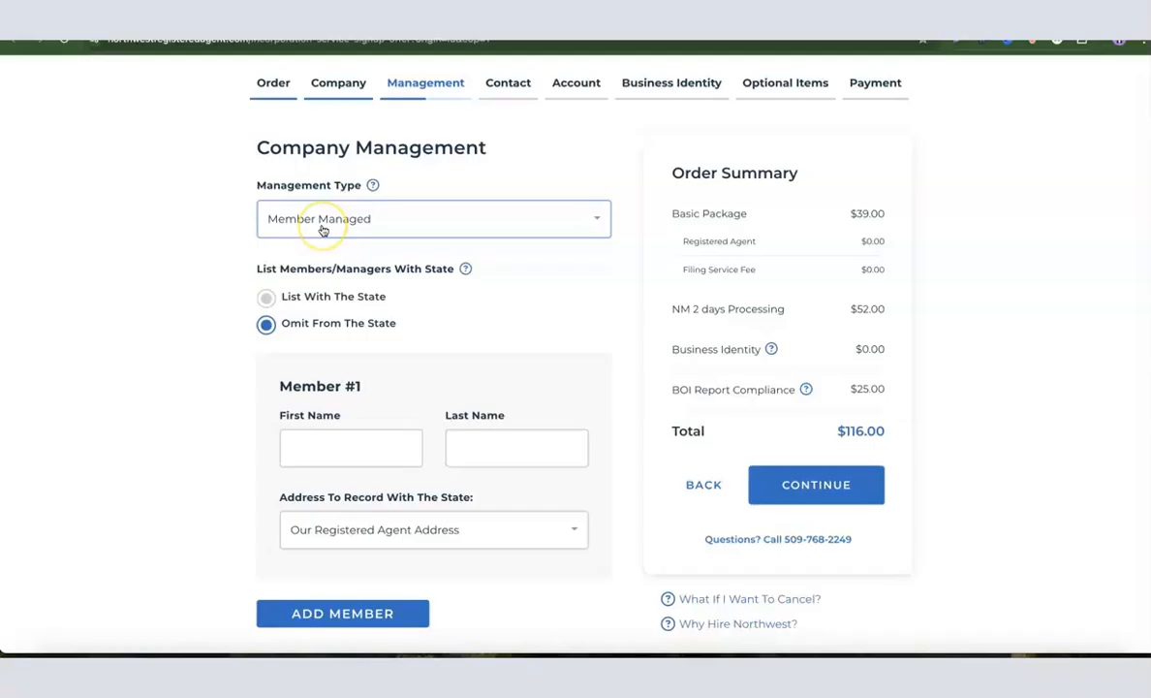
pyautogui.click(241, 326)
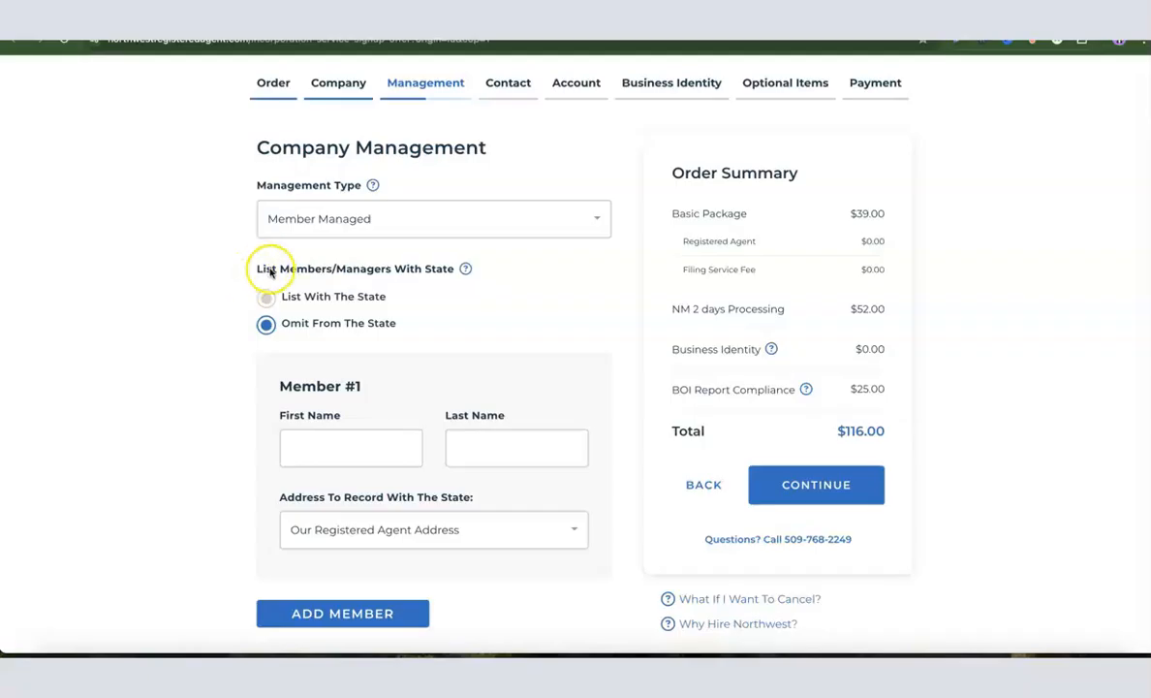
pyautogui.click(270, 325)
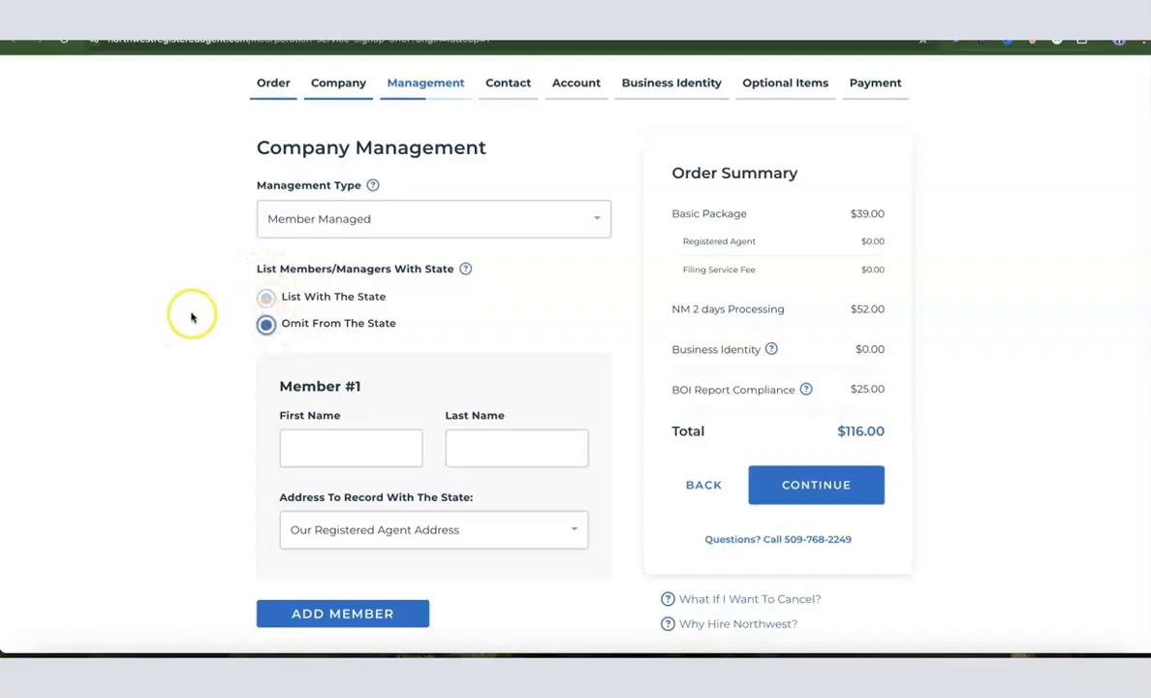
pyautogui.scroll(-1, 290, 339)
# Fill in Member #1's first and last name
pyautogui.click(325, 438)
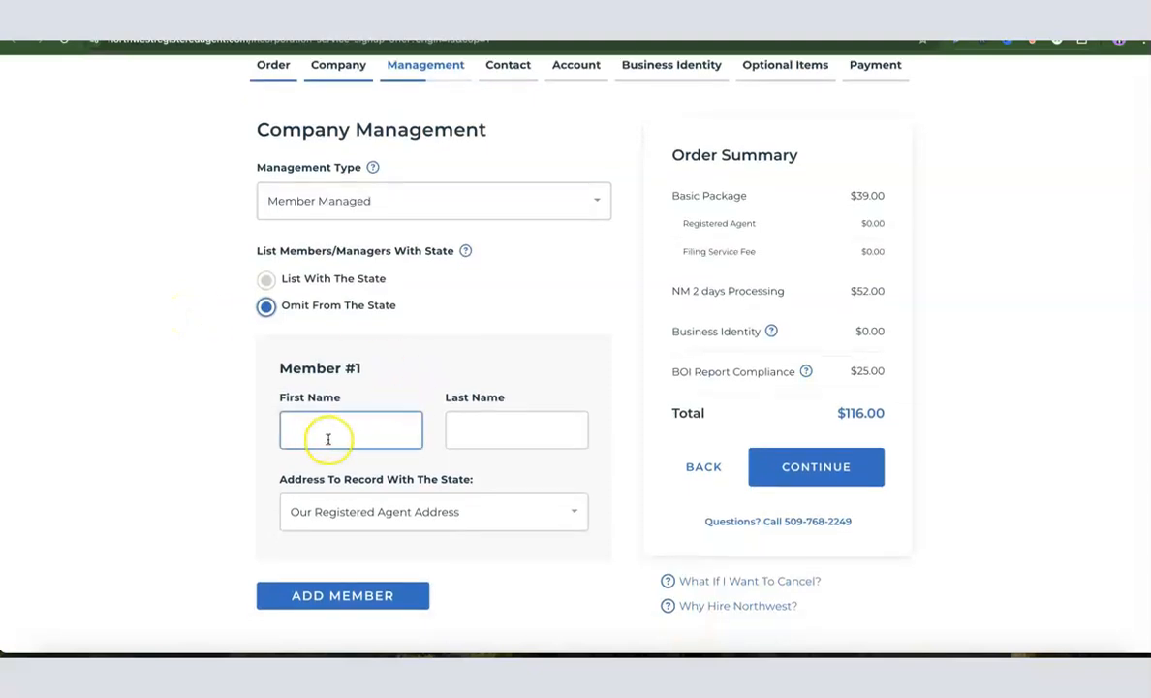
pyautogui.click(532, 431)
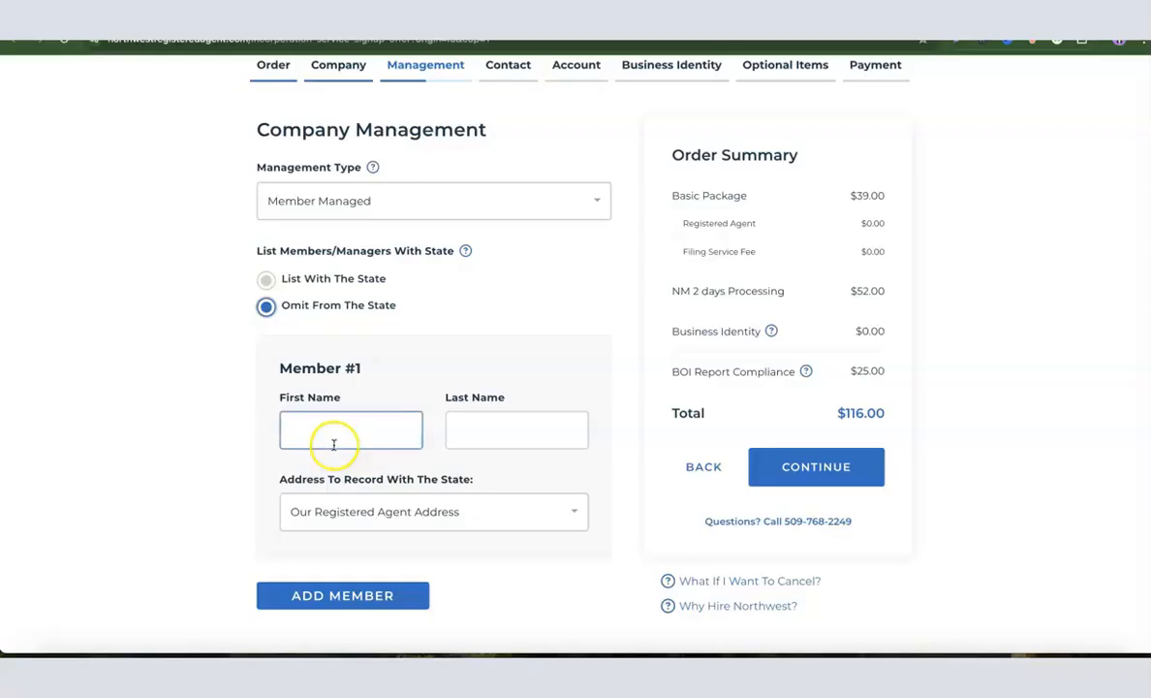
pyautogui.scroll(-1, 502, 437)
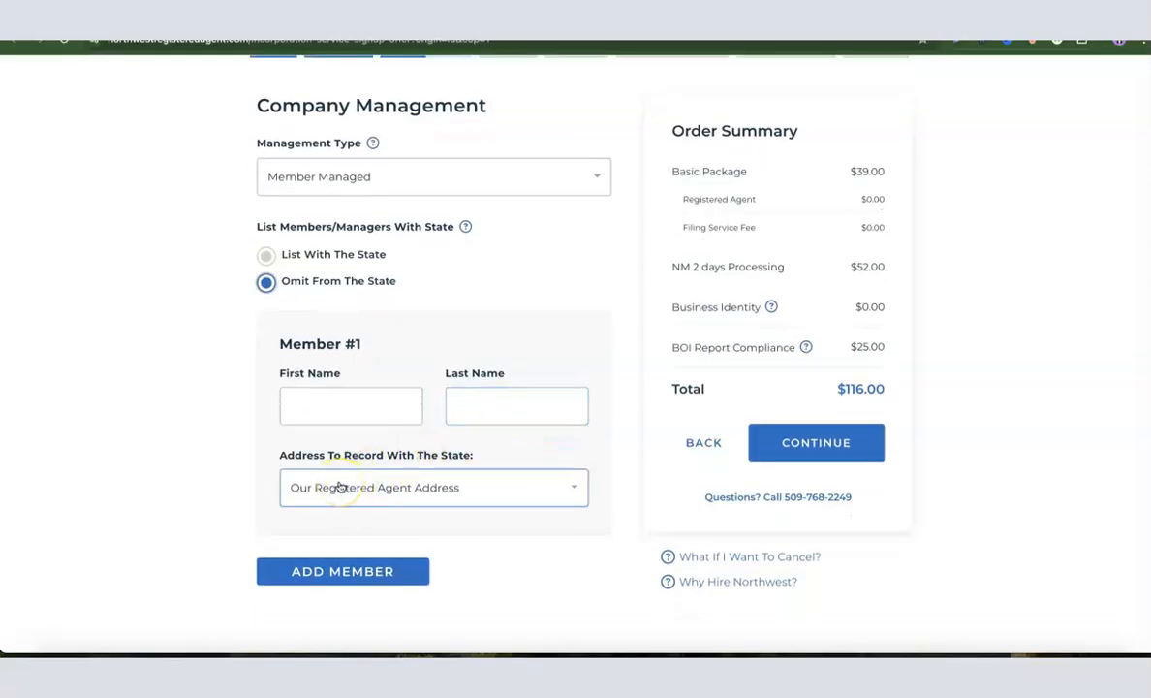
pyautogui.click(365, 494)
pyautogui.click(373, 417)
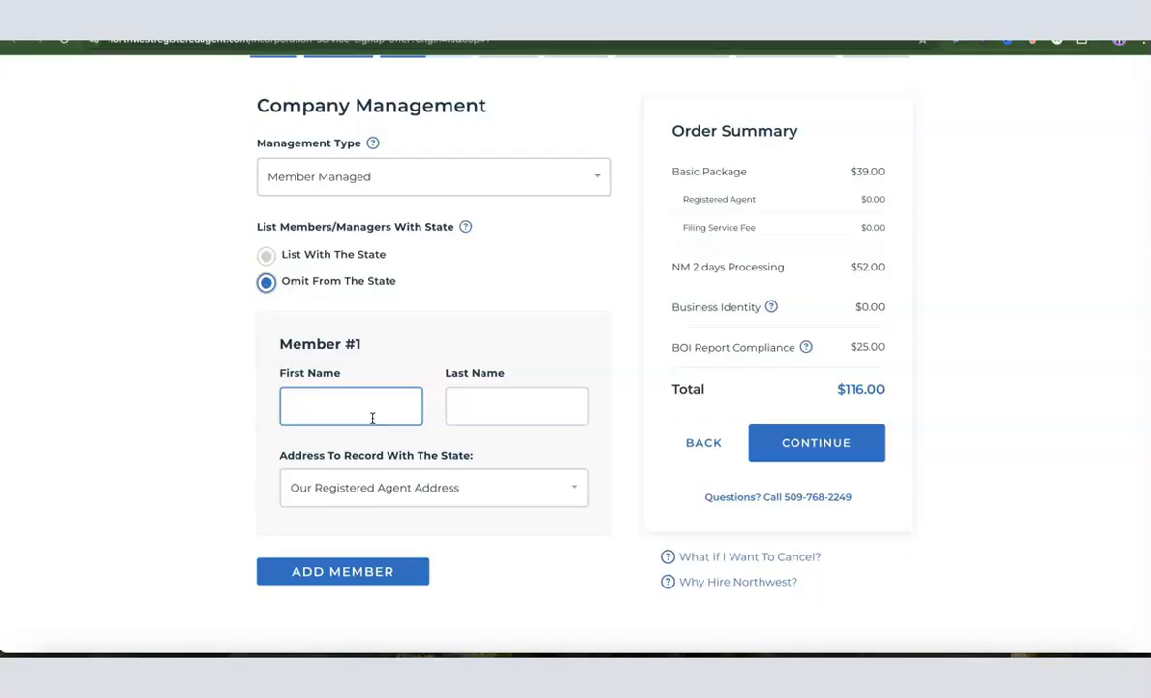
# Discard a custom address for Member #1, keep Our Registered Agent Address, and go to Contact Details
pyautogui.click(375, 503)
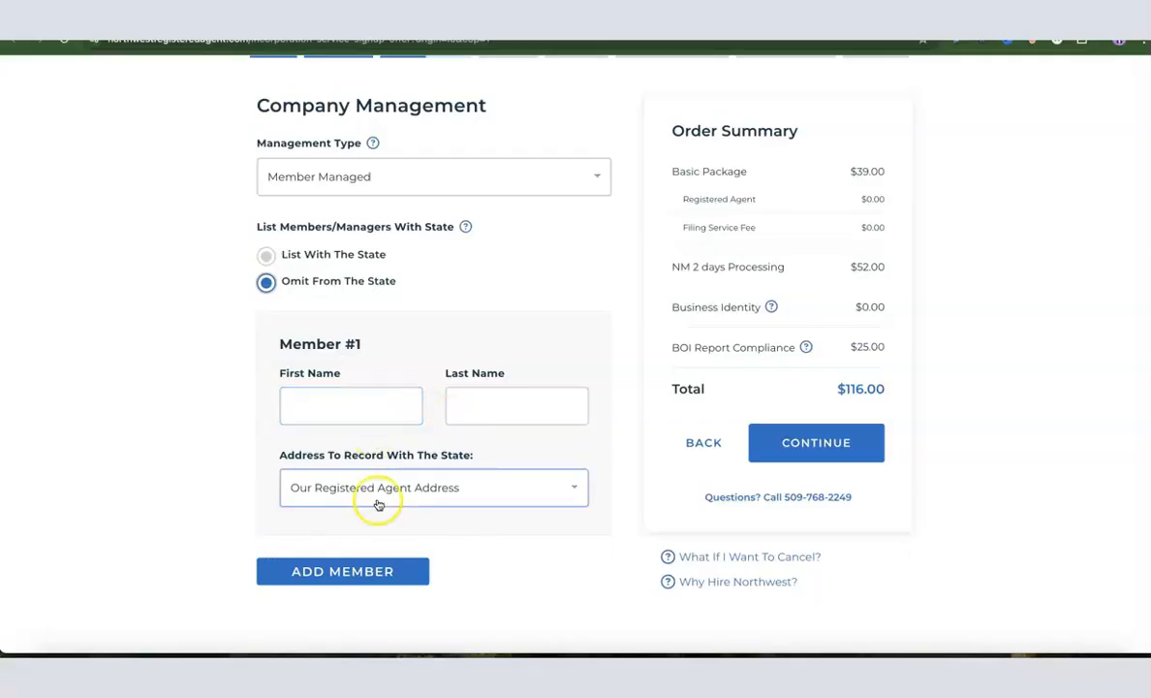
pyautogui.scroll(-2, 416, 490)
pyautogui.scroll(-2, 416, 490)
pyautogui.scroll(10, 418, 483)
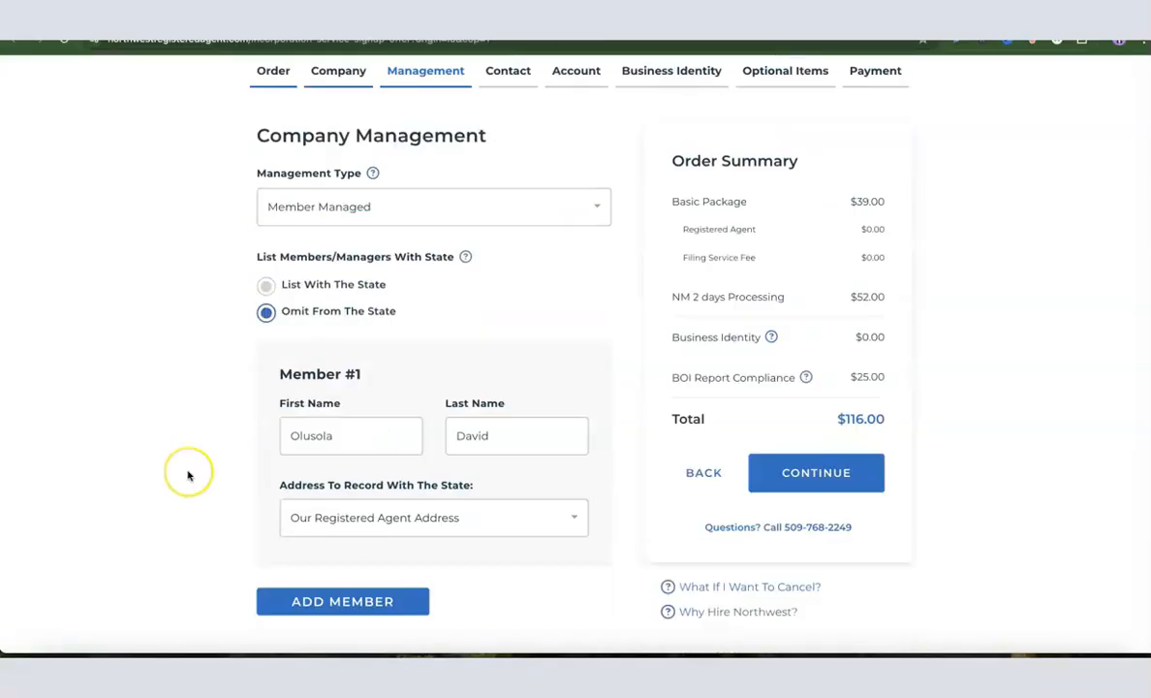
pyautogui.scroll(-1, 196, 468)
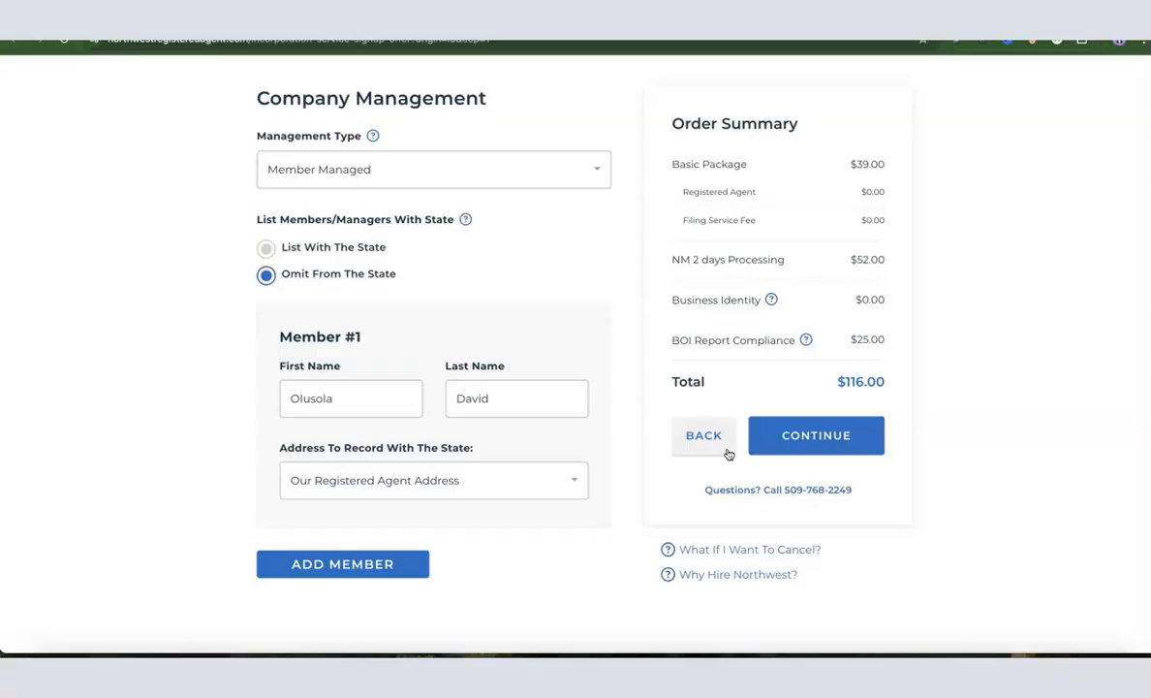
pyautogui.click(568, 480)
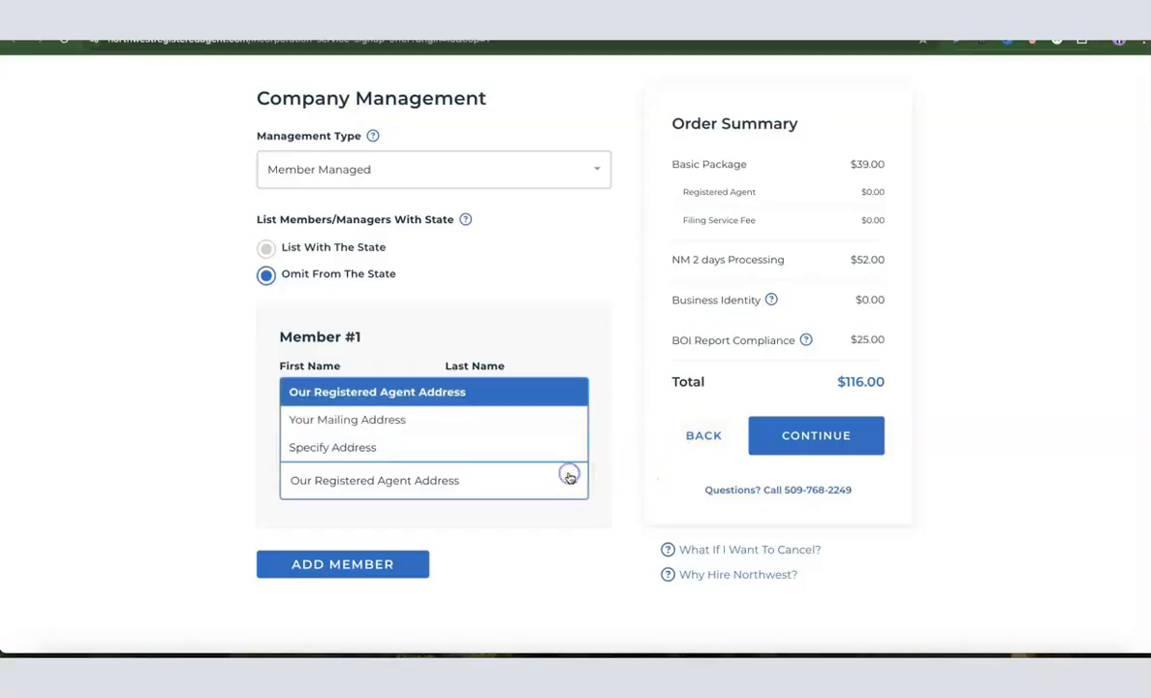
pyautogui.click(375, 448)
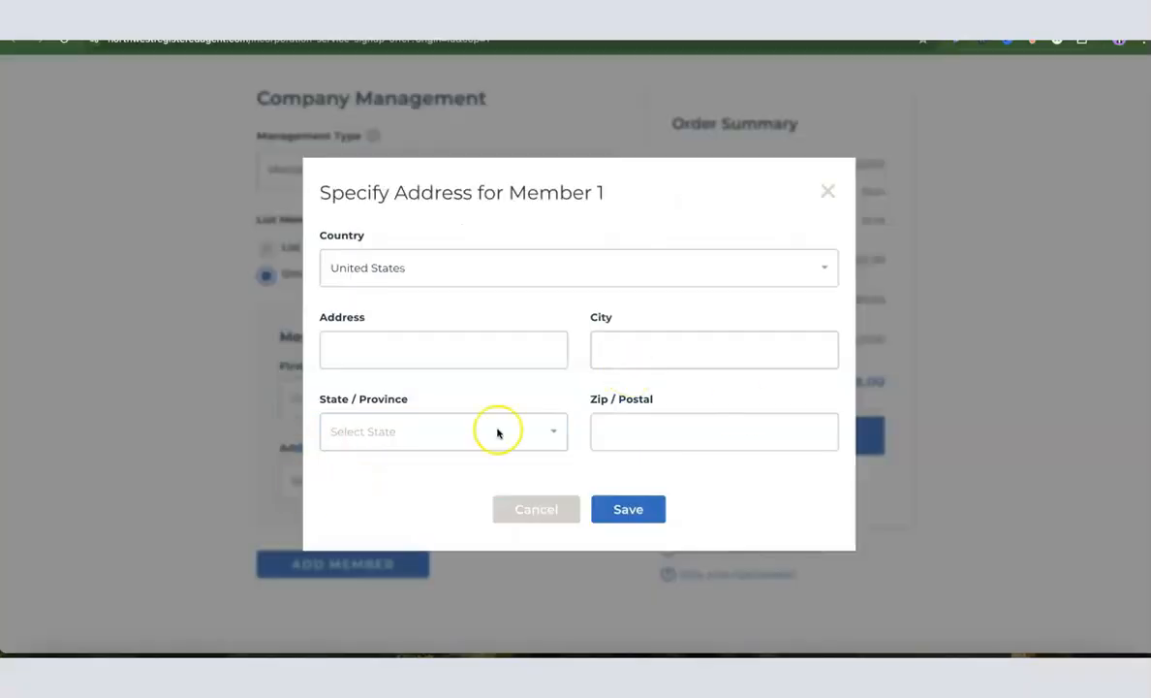
pyautogui.click(540, 346)
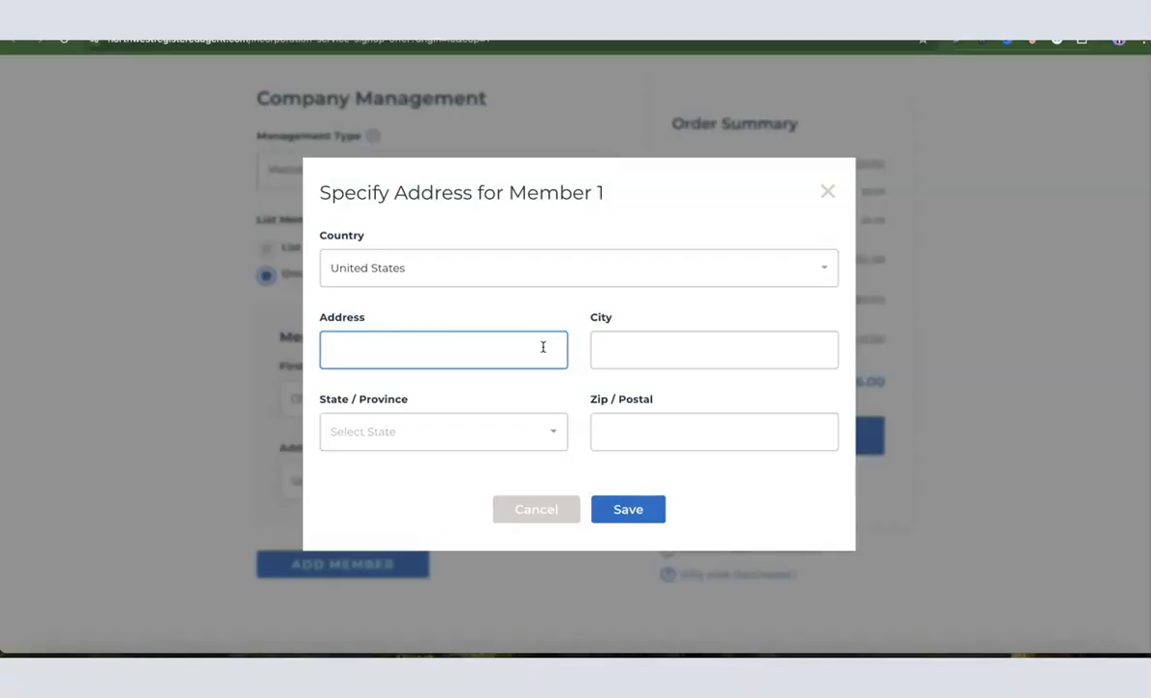
pyautogui.click(826, 192)
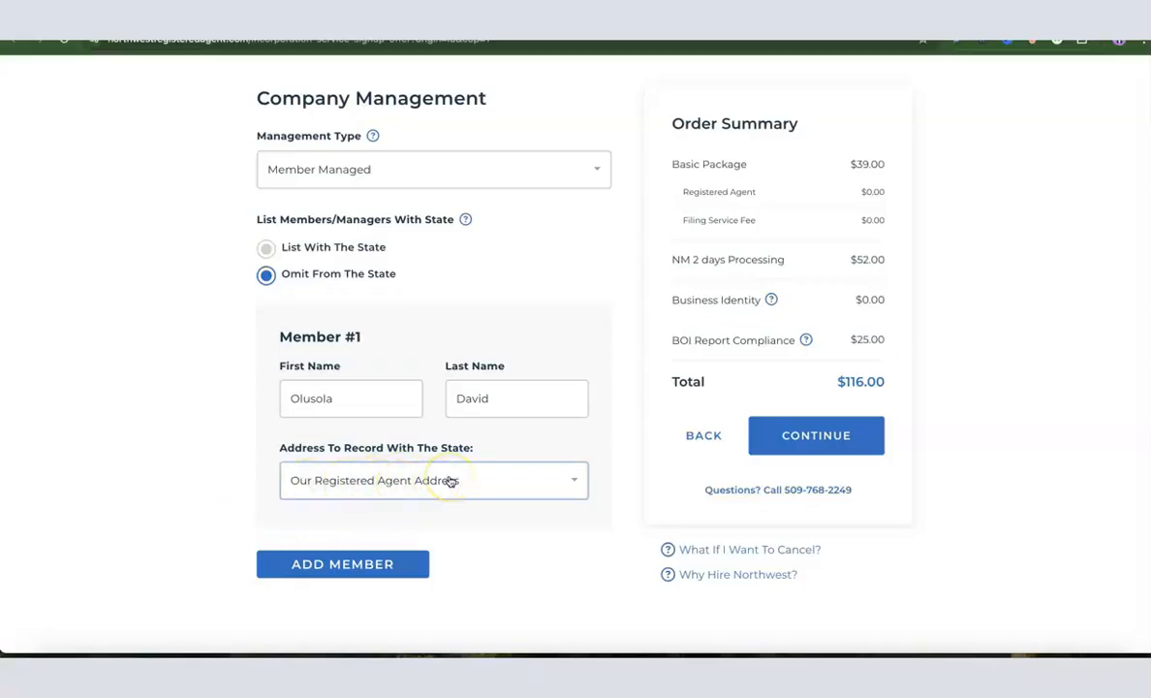
pyautogui.scroll(1, 892, 387)
pyautogui.scroll(-1, 856, 356)
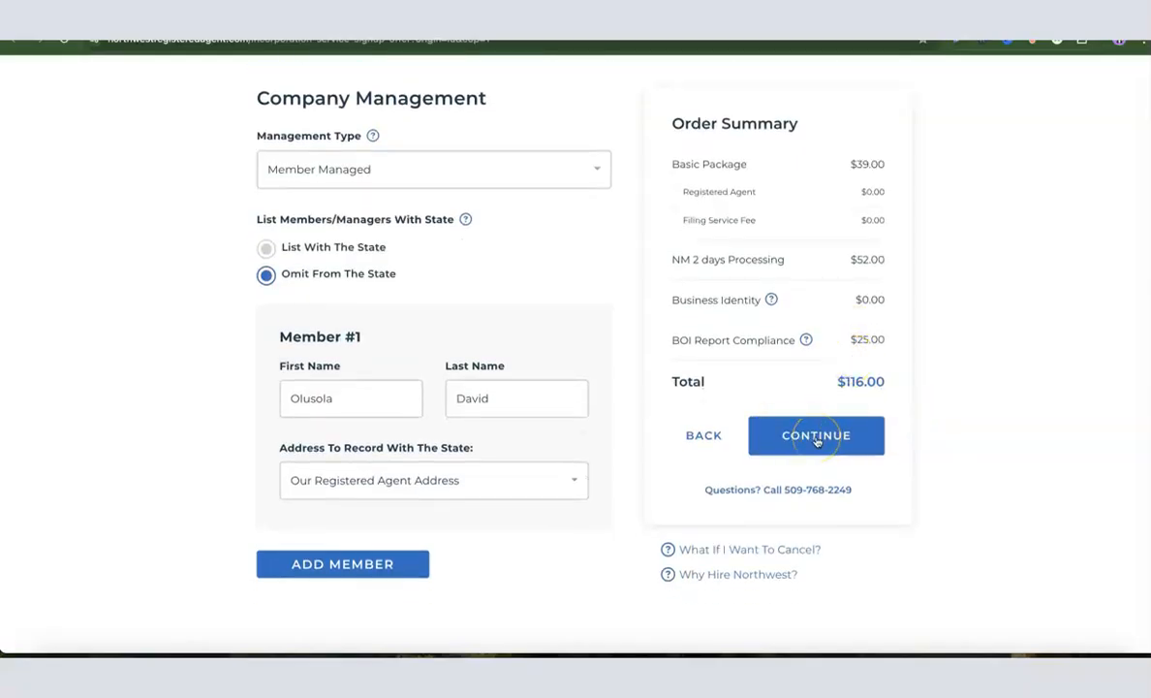
pyautogui.click(816, 438)
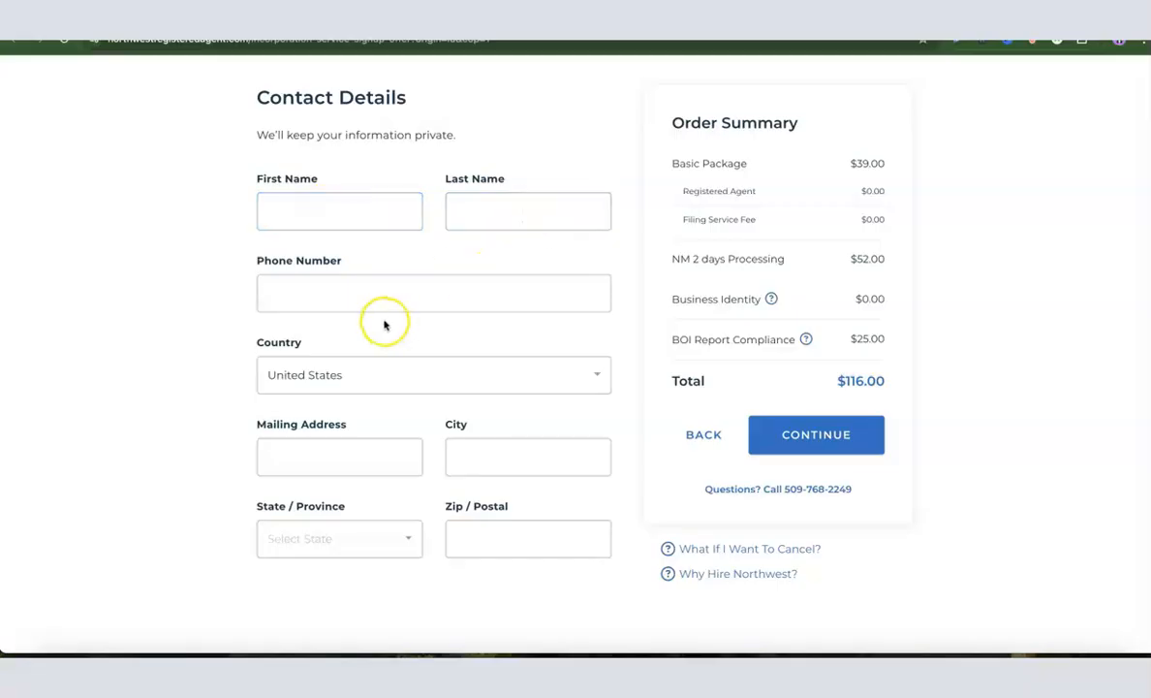
# Go through the Contact Details fields (phone, country, address, city, state, zip) to reach Account Setup
pyautogui.click(368, 289)
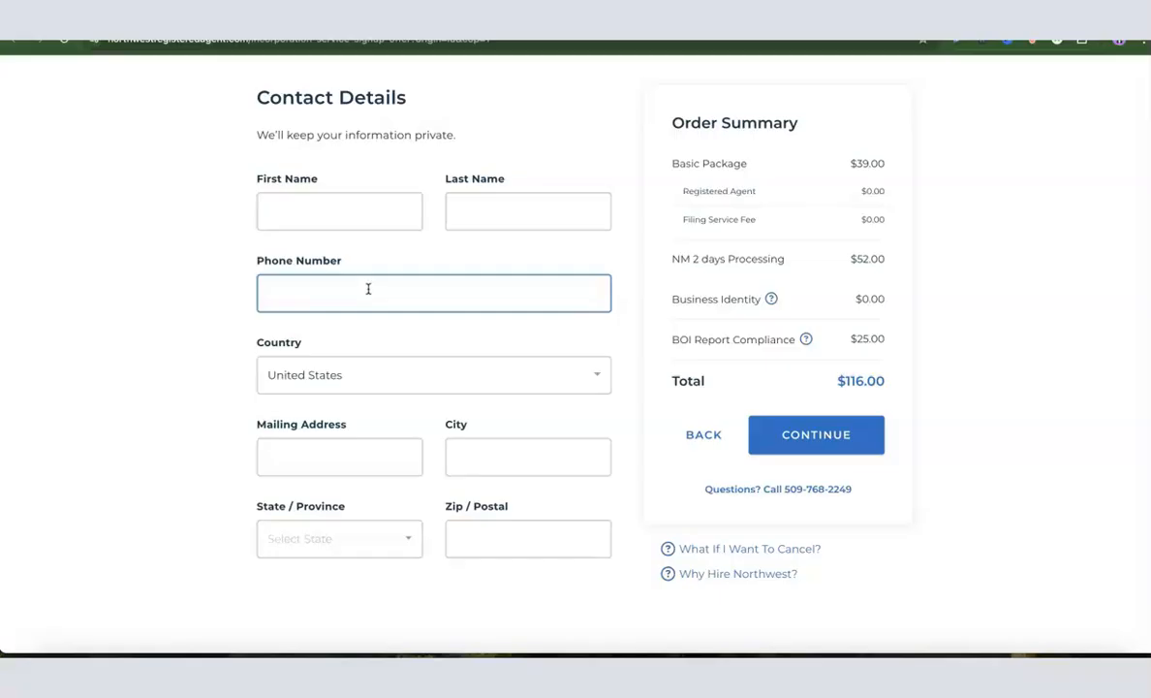
pyautogui.click(357, 296)
pyautogui.click(312, 381)
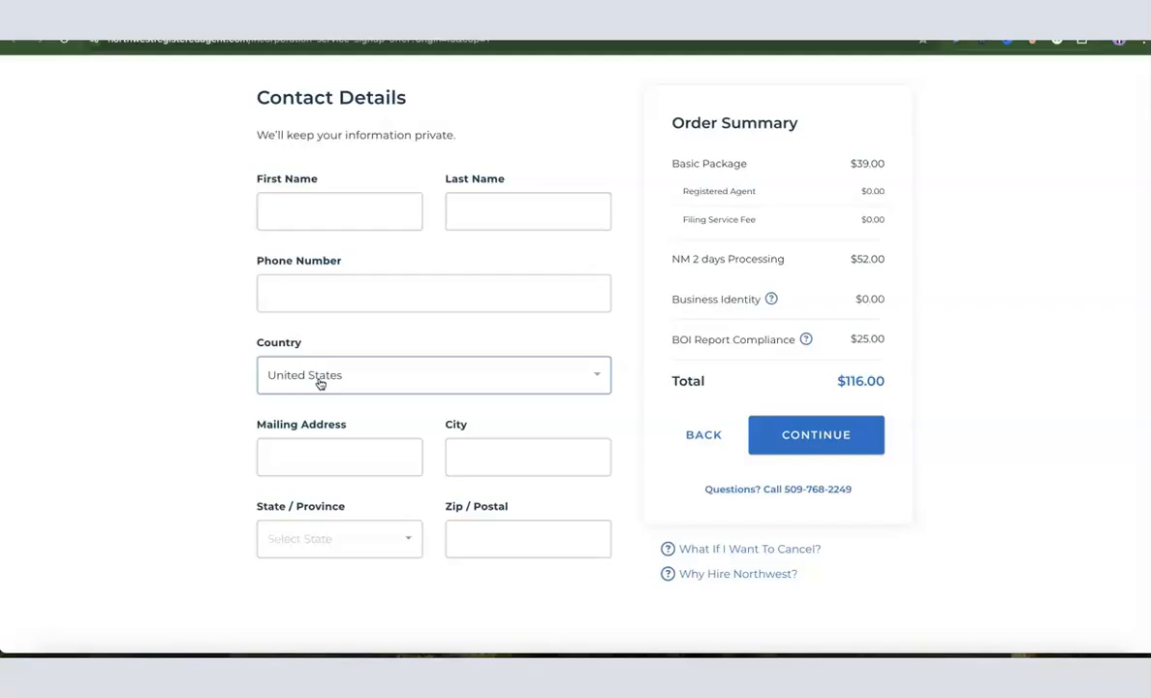
pyautogui.click(302, 463)
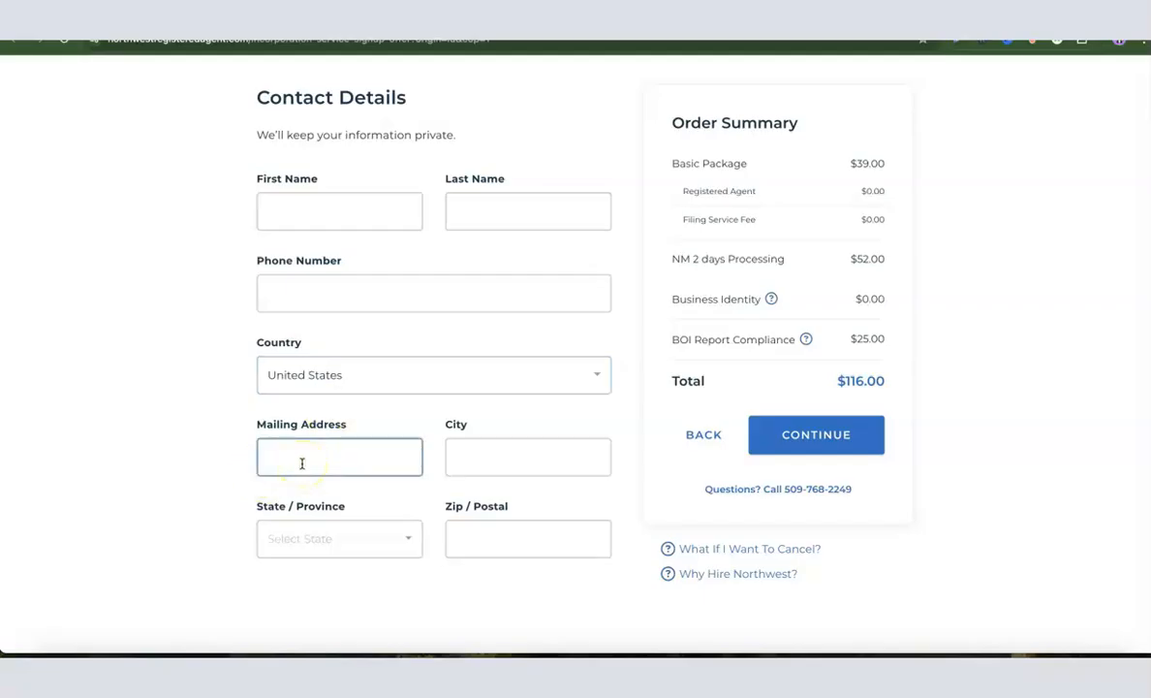
pyautogui.click(494, 471)
pyautogui.click(342, 547)
pyautogui.click(498, 545)
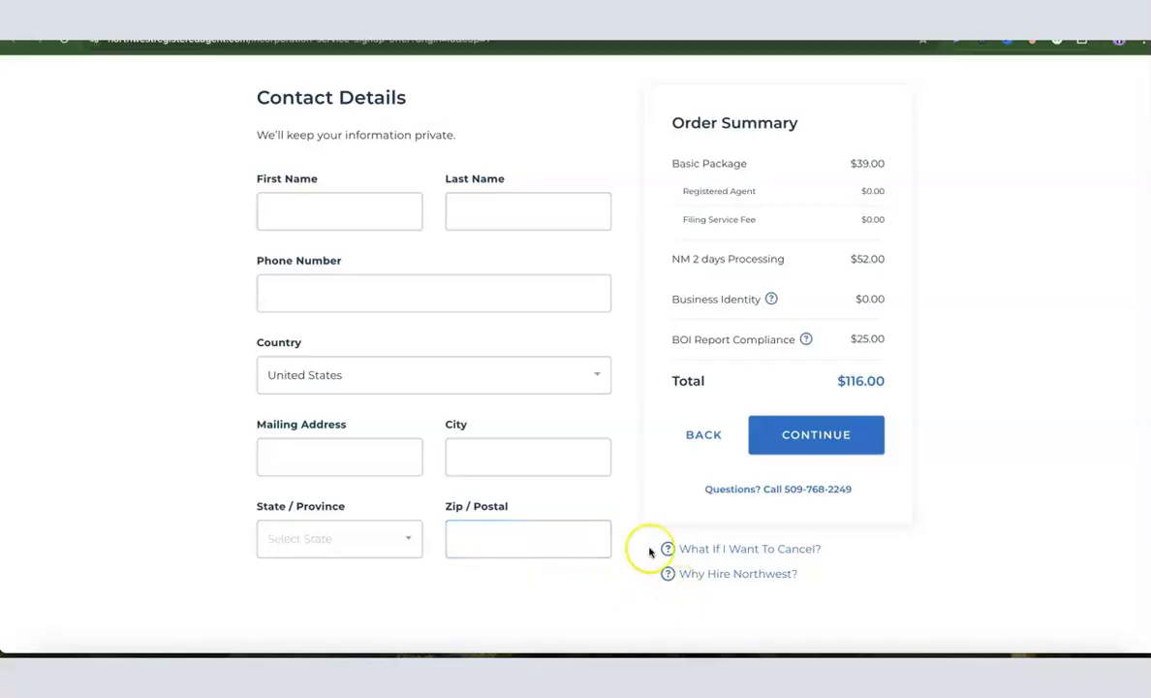
pyautogui.click(819, 438)
pyautogui.click(338, 303)
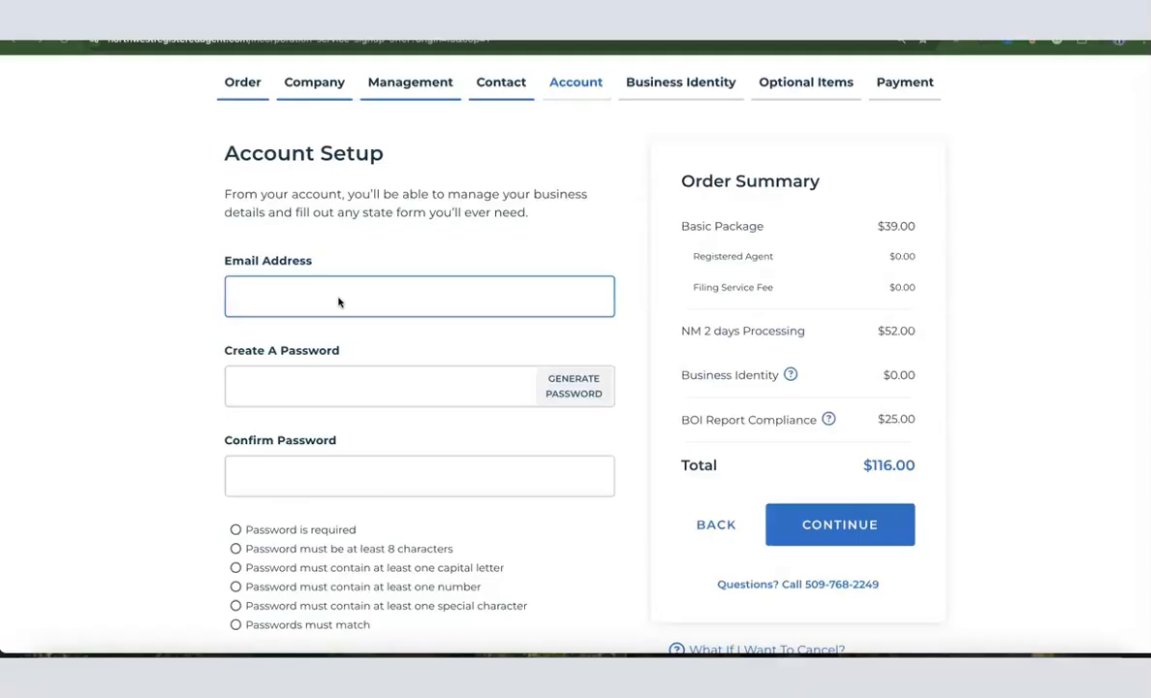
# Enter the account email, generate and copy a strong password, then advance to Business Identity
pyautogui.click(274, 297)
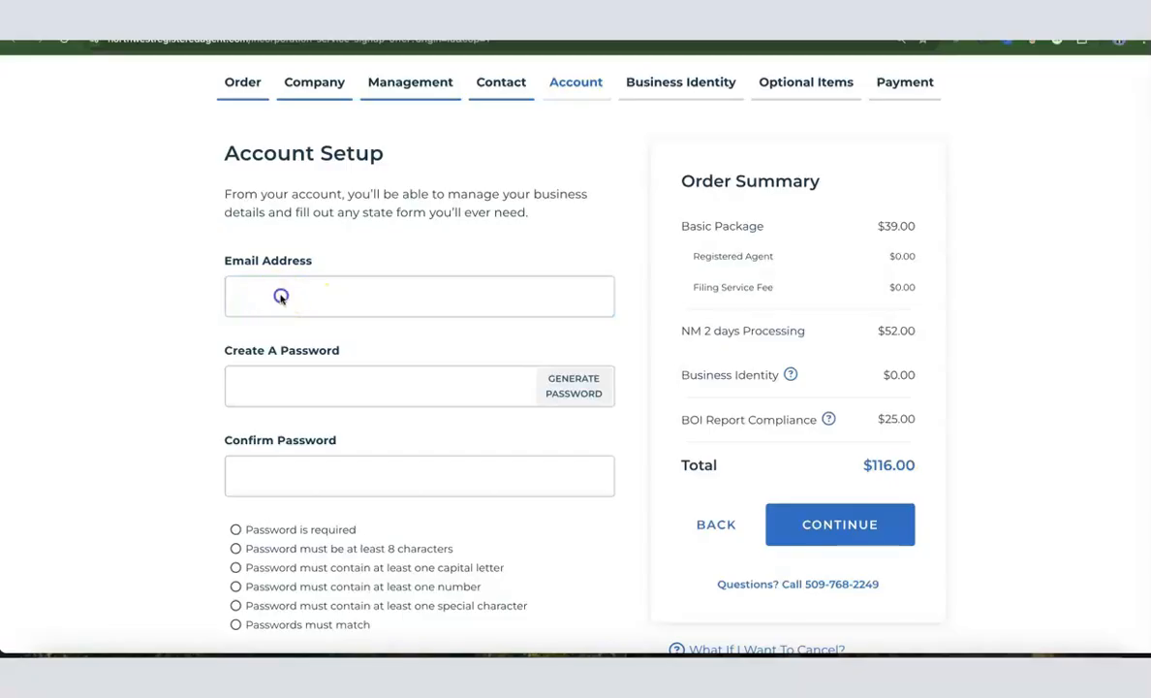
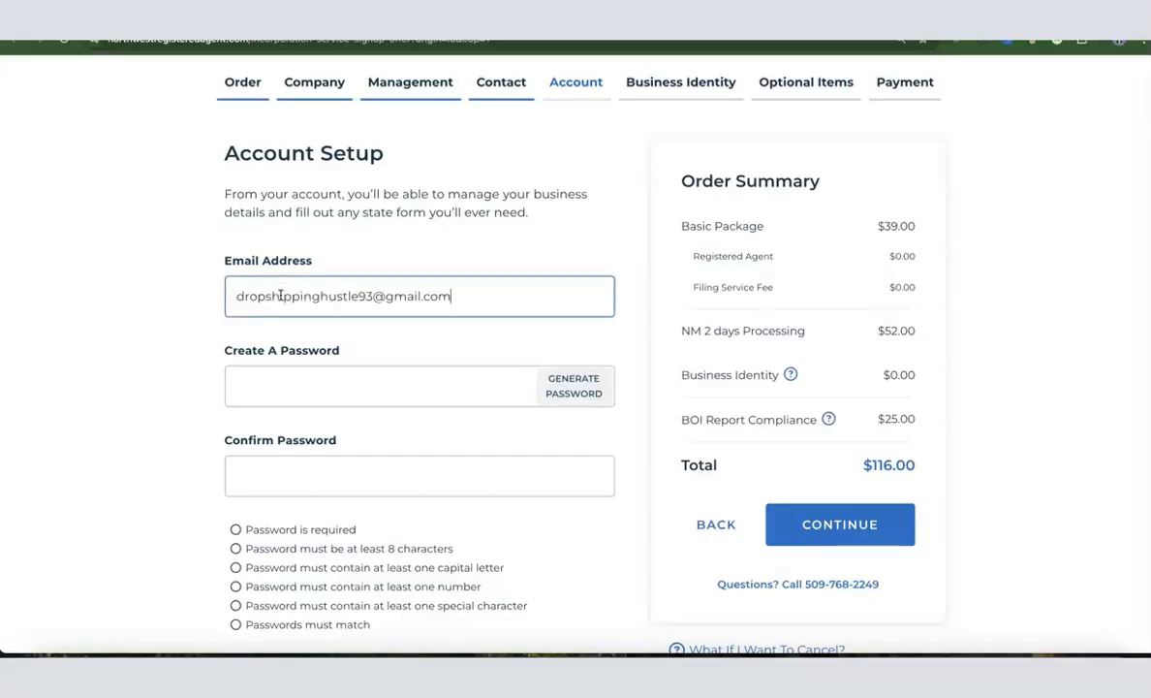
pyautogui.click(288, 397)
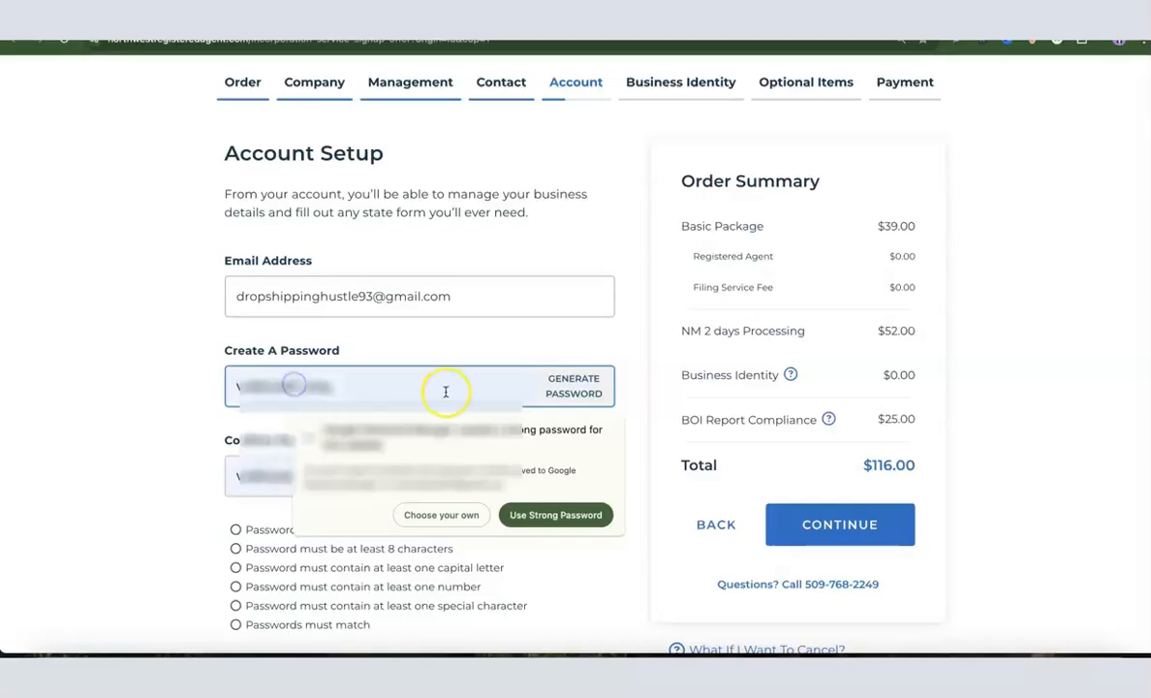
pyautogui.click(564, 396)
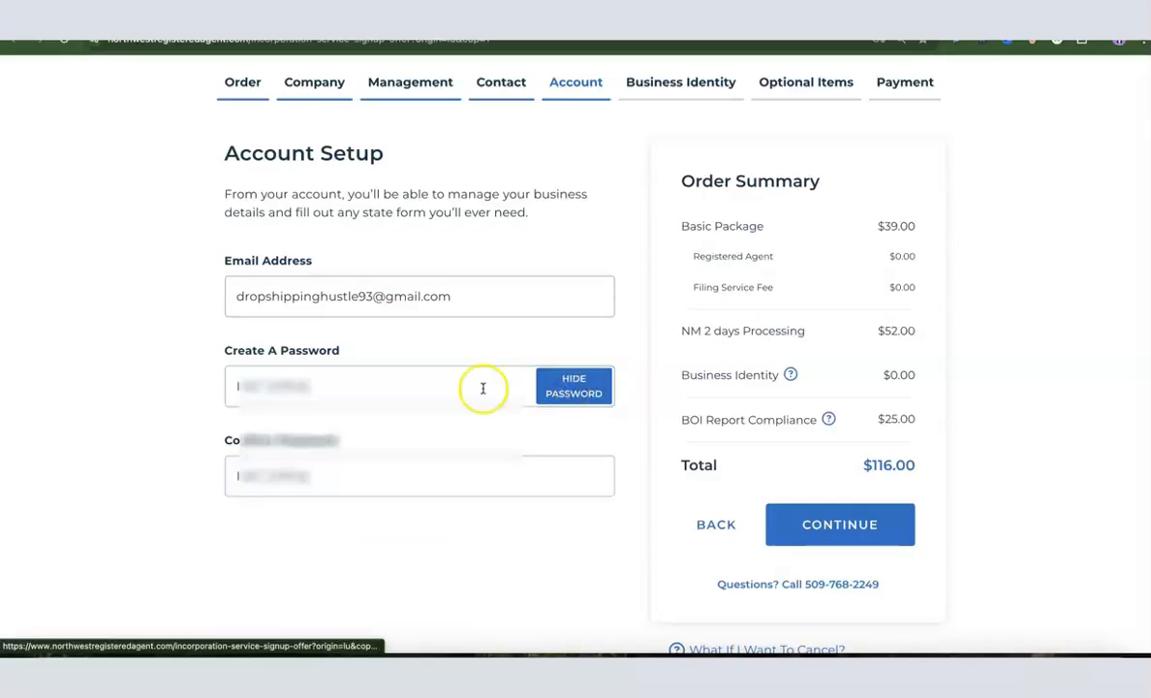
pyautogui.scroll(-1, 206, 352)
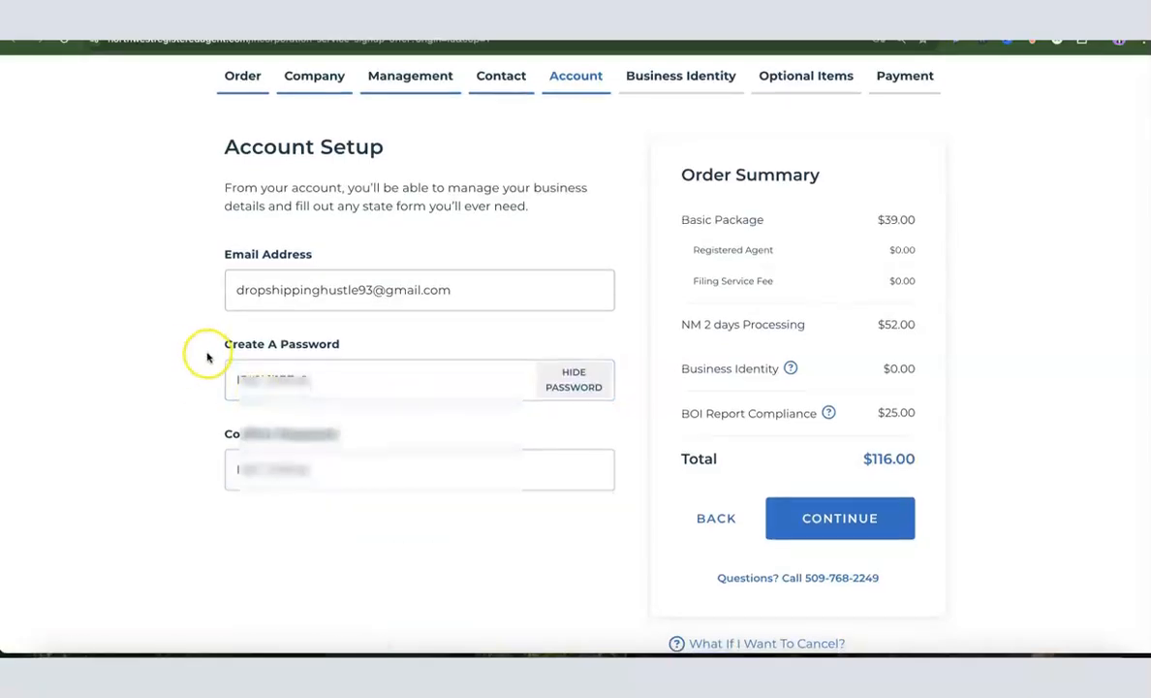
pyautogui.rightClick(375, 384)
pyautogui.click(394, 329)
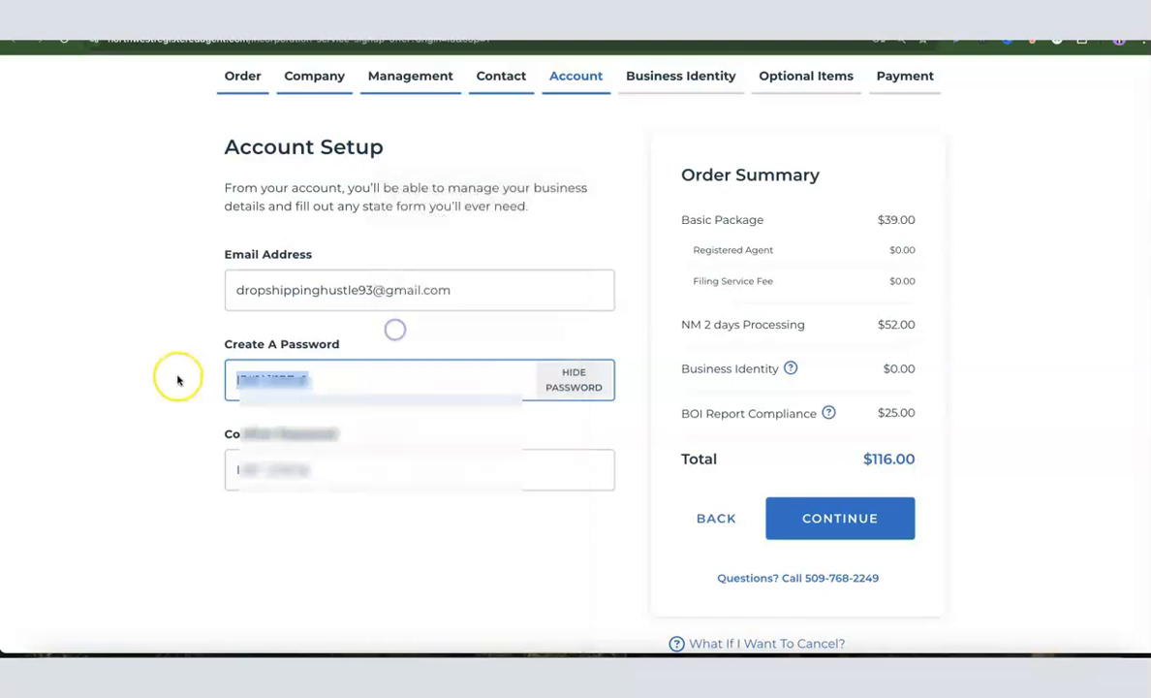
pyautogui.click(174, 377)
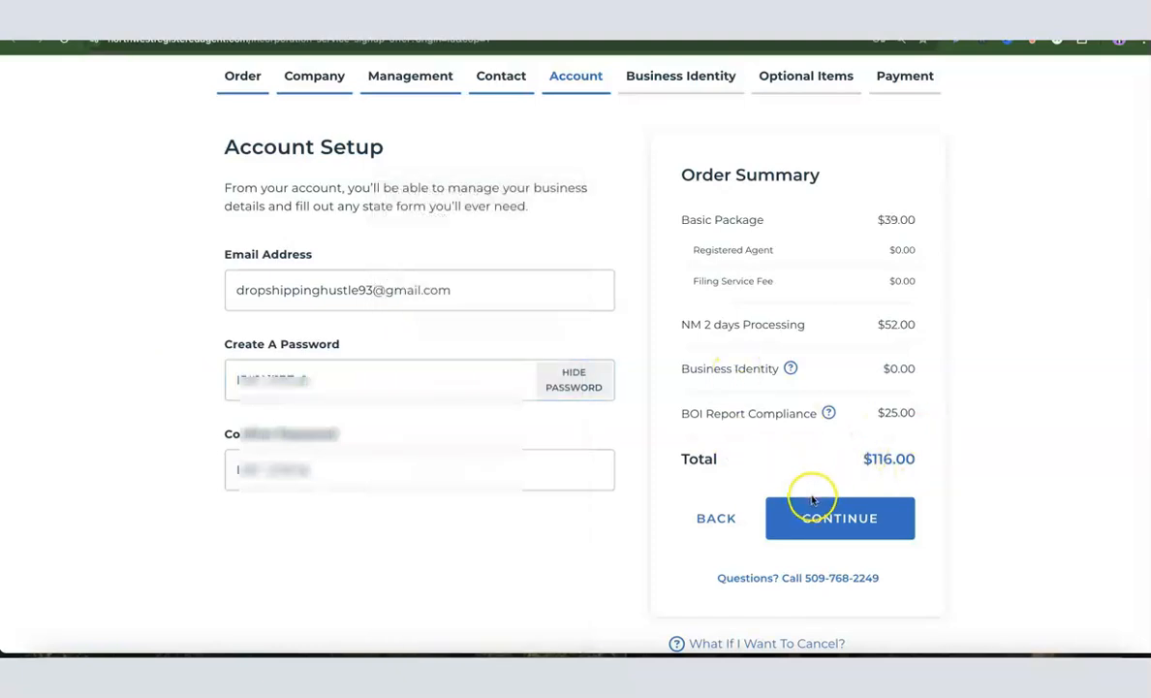
pyautogui.click(839, 517)
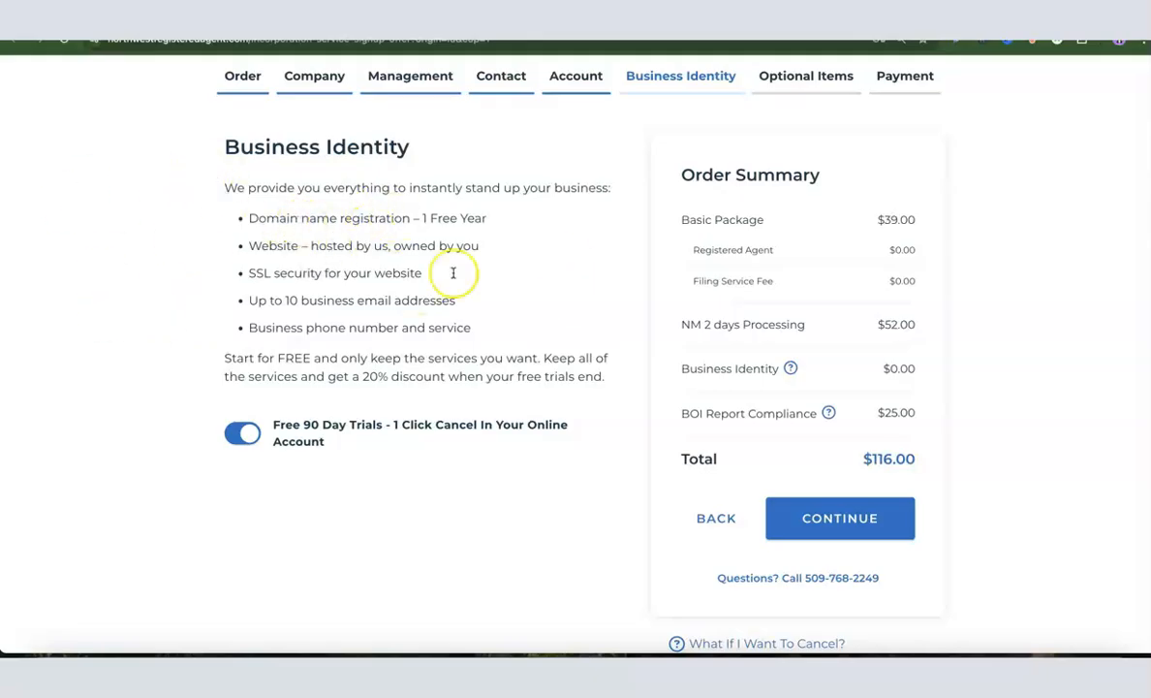
# Turn off the free 90-day trials option
pyautogui.click(250, 434)
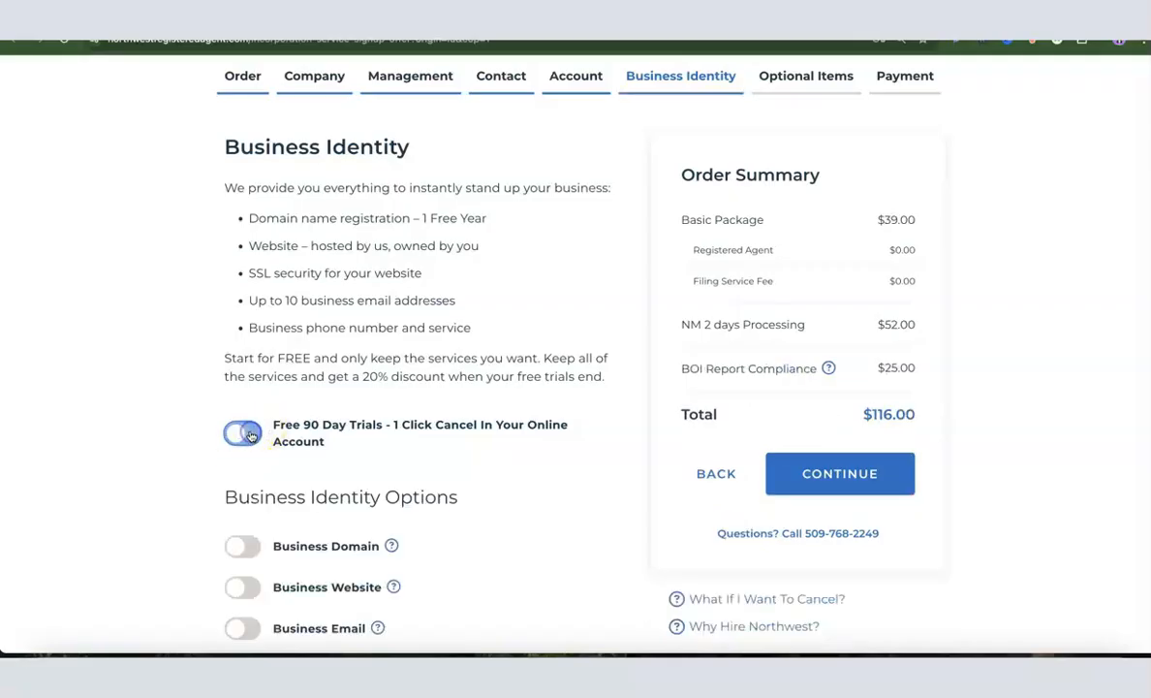
pyautogui.scroll(-1, 468, 327)
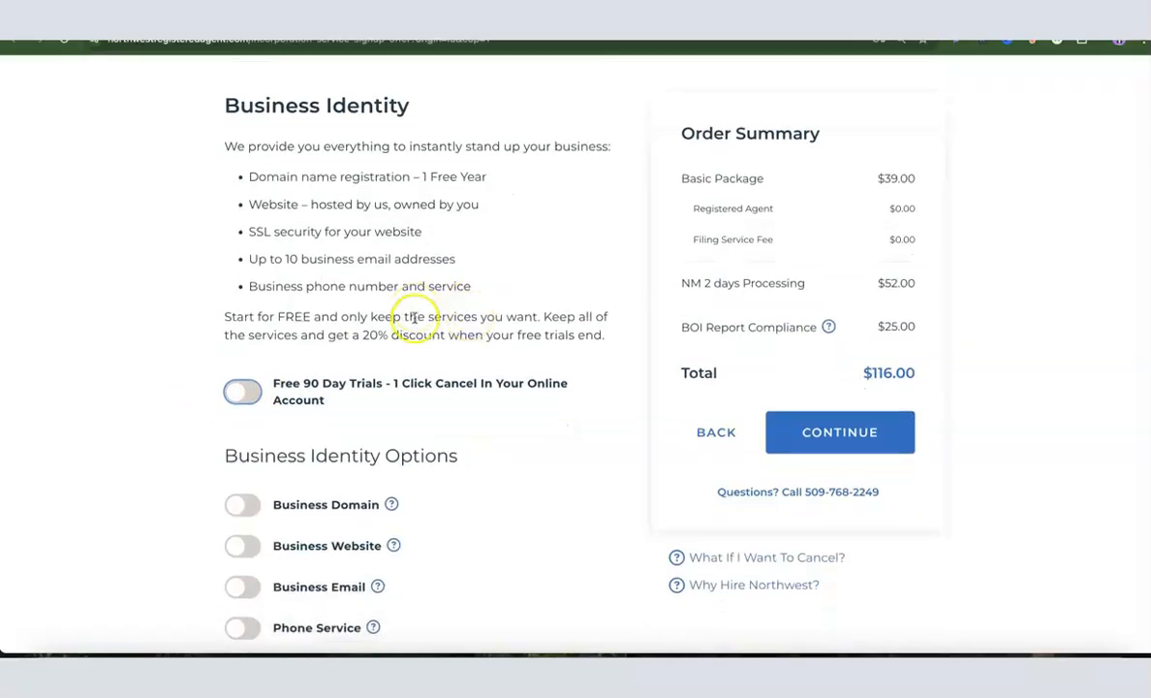
pyautogui.scroll(-2, 387, 325)
pyautogui.click(326, 249)
pyautogui.scroll(3, 373, 233)
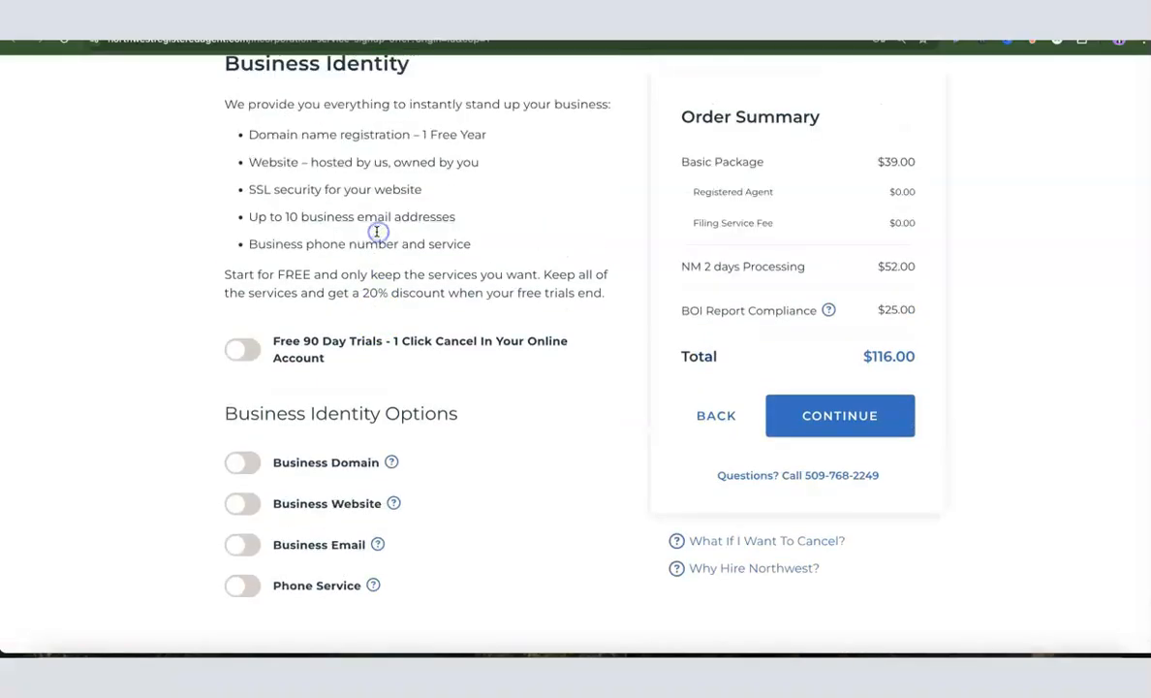
pyautogui.scroll(-3, 347, 210)
# Leave the Website, Domain, Email and Phone Service add-ons unselected and proceed to Optional Items at $116.00
pyautogui.click(250, 399)
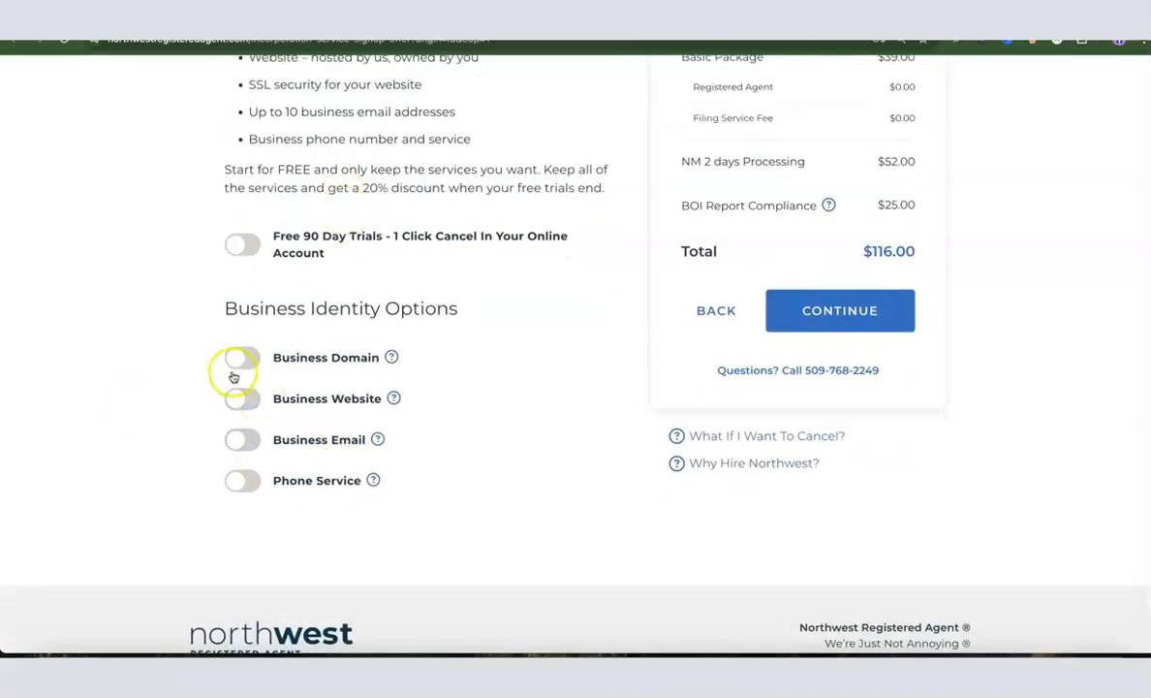
pyautogui.click(307, 357)
pyautogui.click(312, 397)
pyautogui.click(269, 443)
pyautogui.click(334, 480)
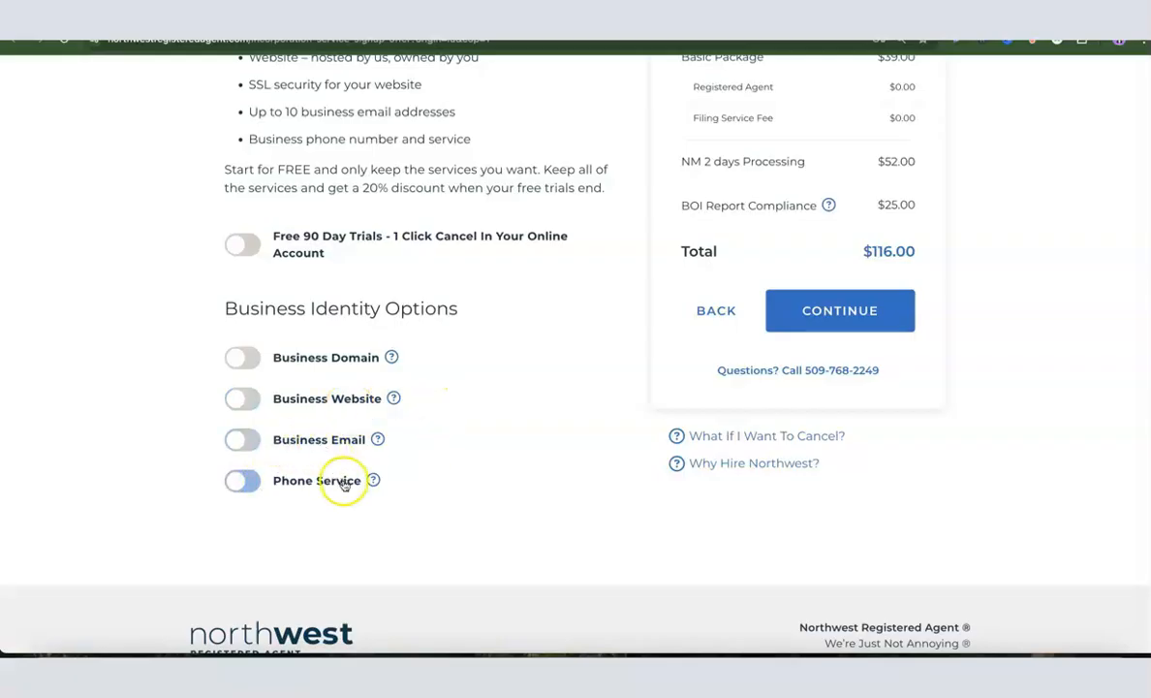
pyautogui.click(344, 398)
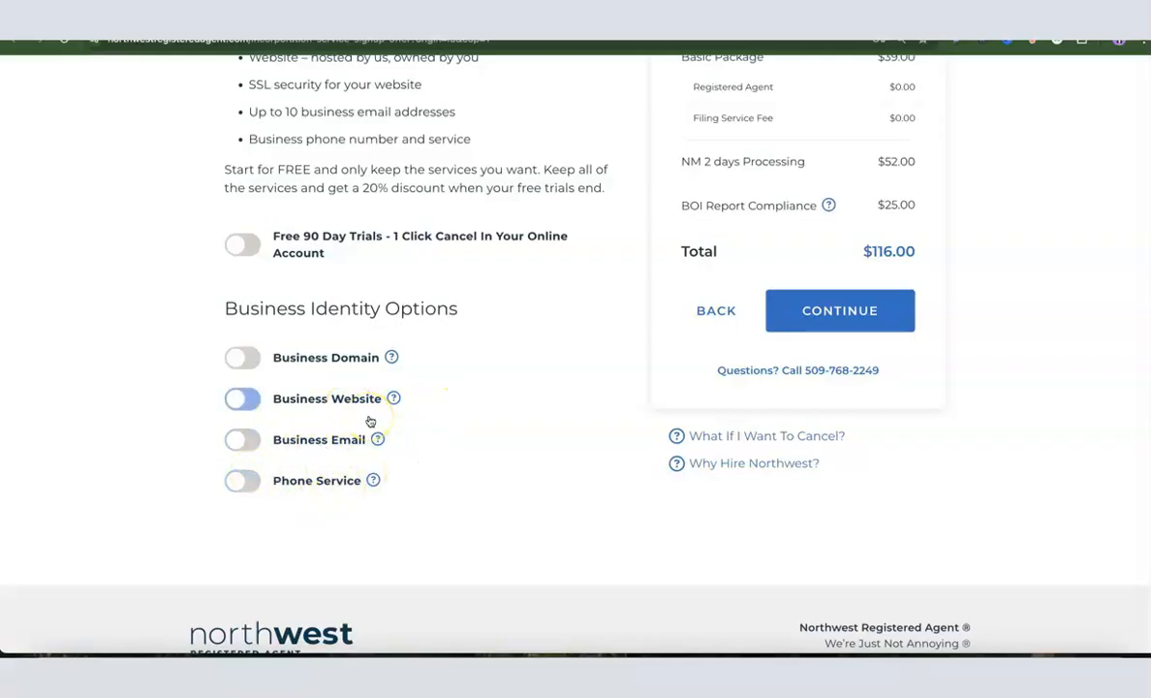
pyautogui.click(383, 395)
pyautogui.click(334, 362)
pyautogui.scroll(1, 330, 373)
pyautogui.scroll(3, 329, 379)
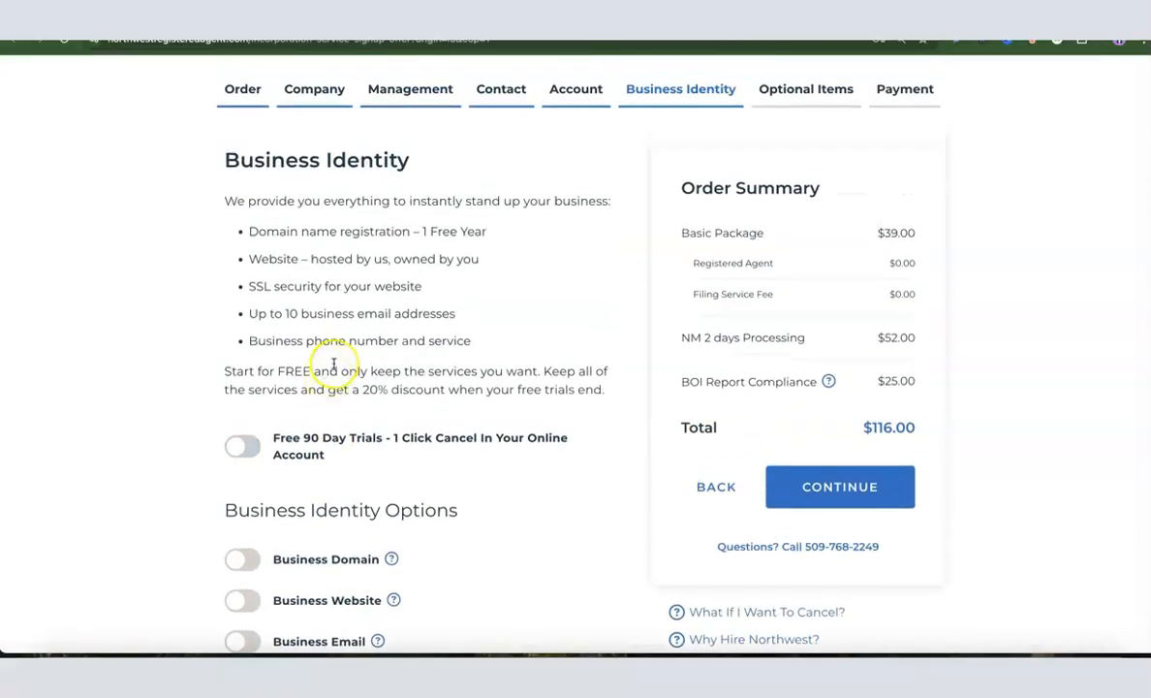
pyautogui.scroll(-1, 331, 366)
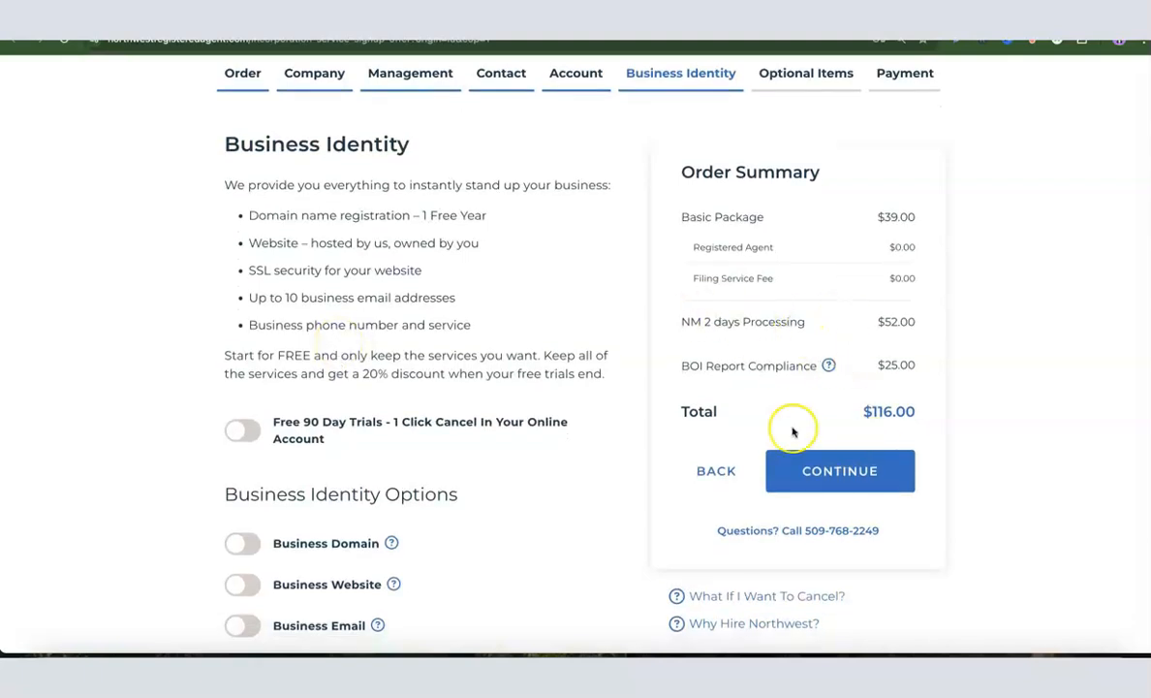
pyautogui.click(839, 471)
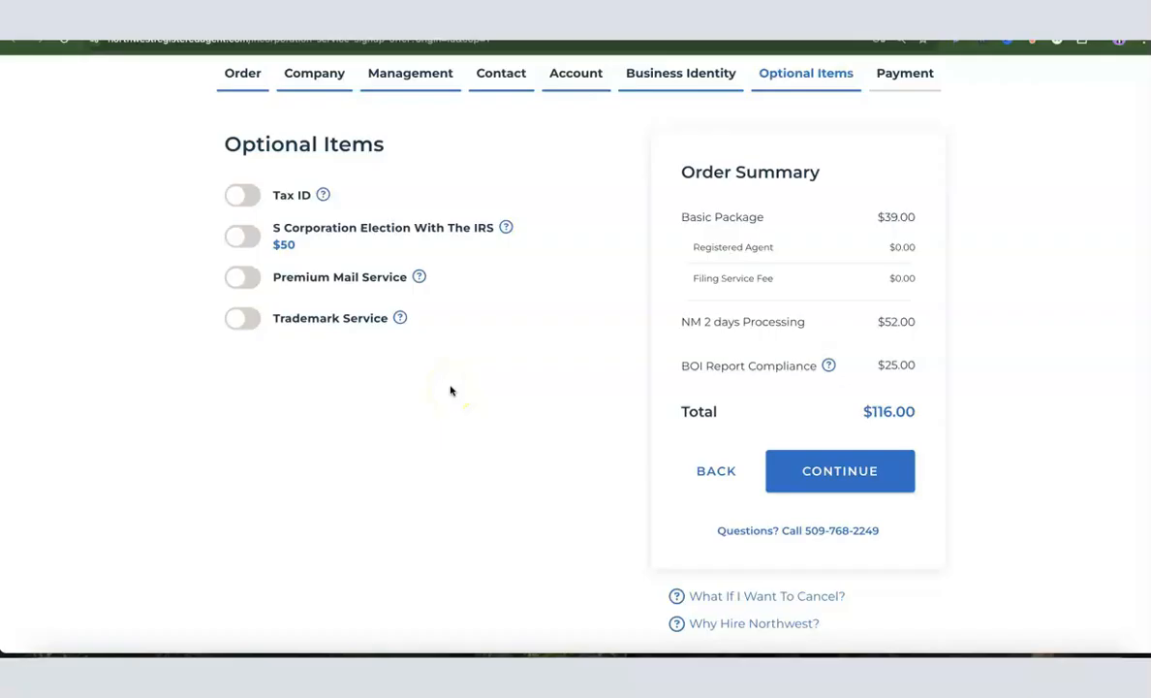
# Add the $200 Tax ID service without a Social Security Number, raising the total to $316.00
pyautogui.scroll(1, 450, 391)
pyautogui.click(238, 238)
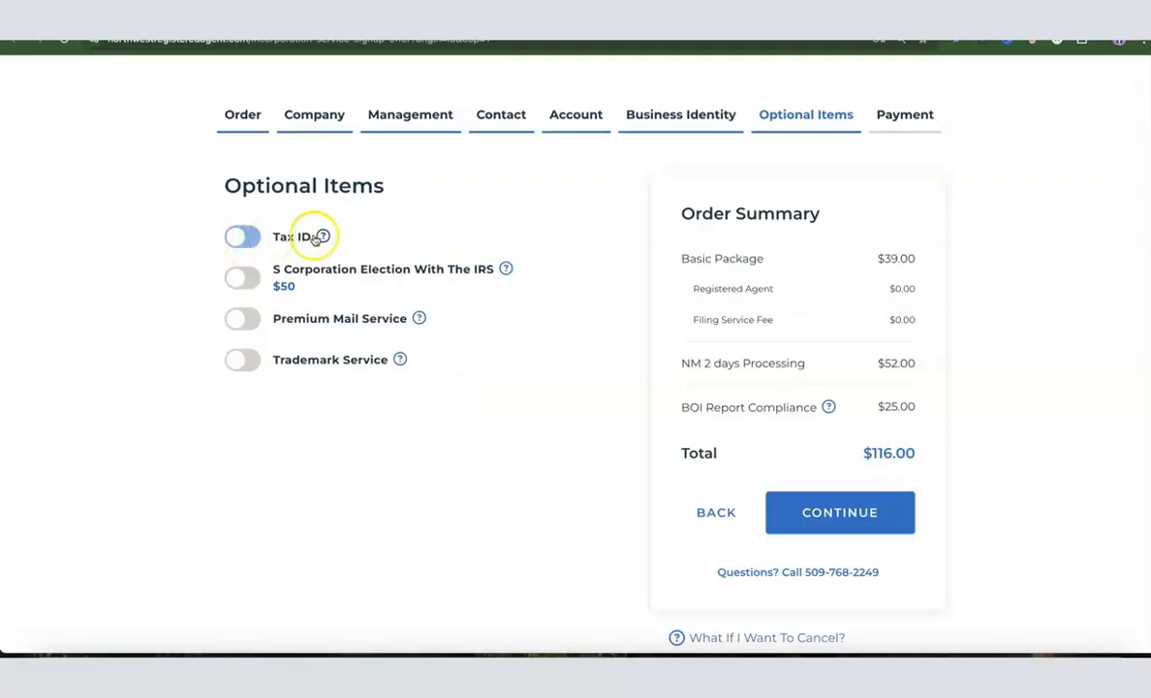
pyautogui.click(242, 239)
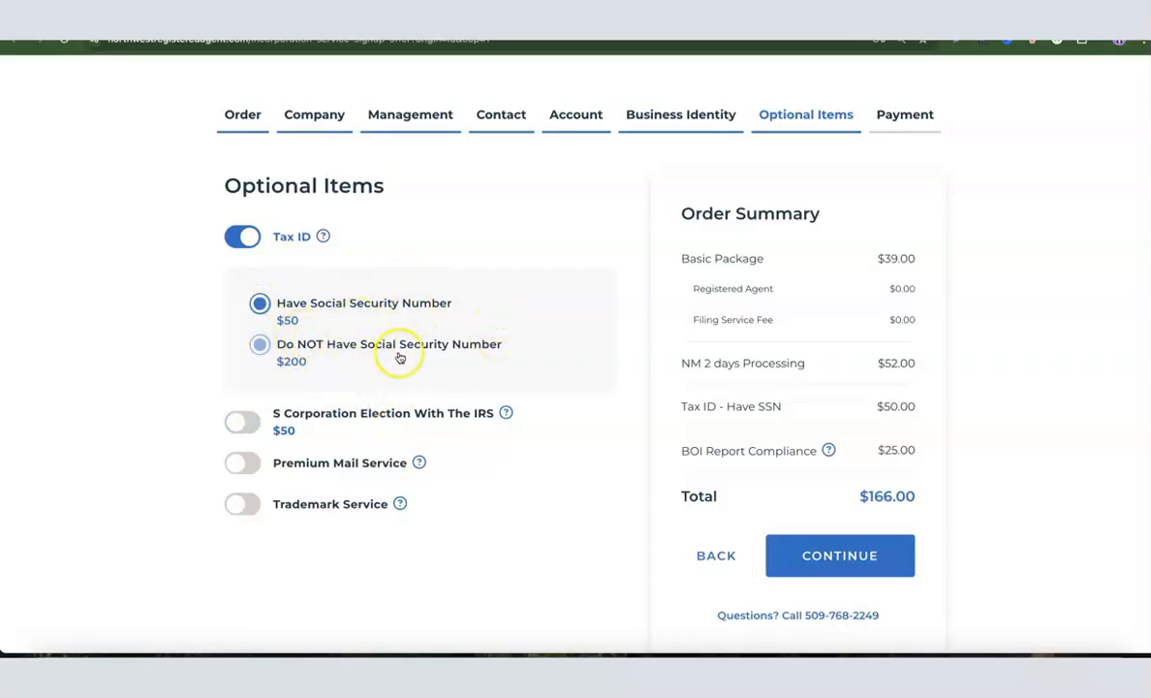
pyautogui.click(382, 291)
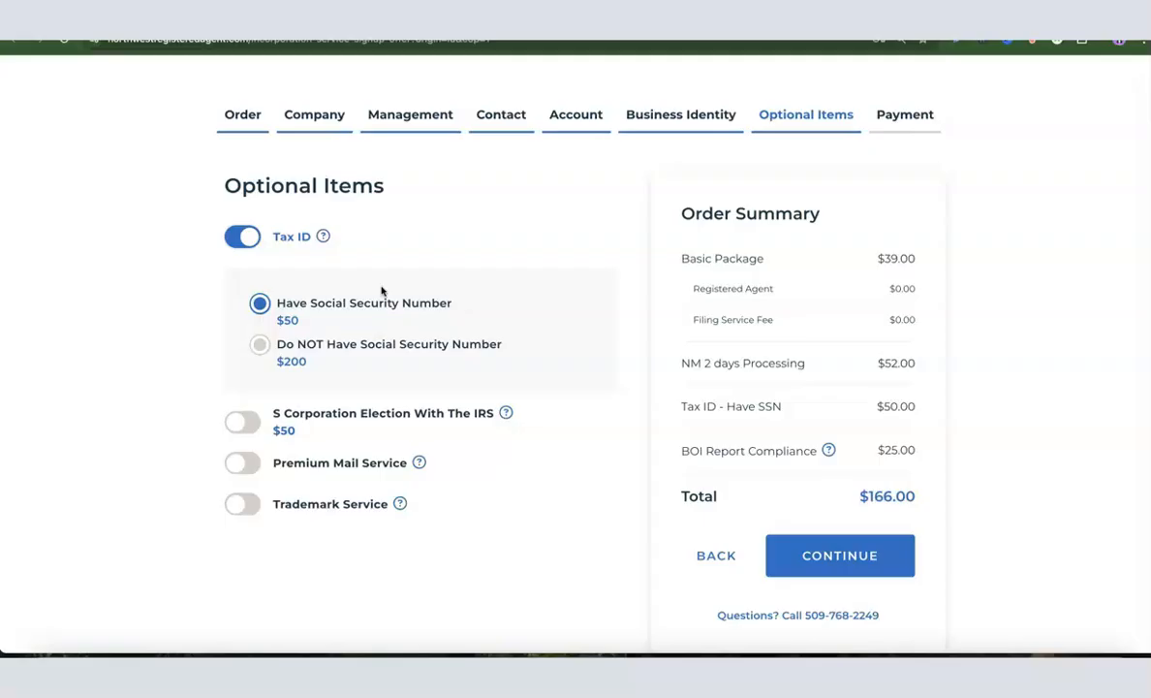
pyautogui.click(375, 306)
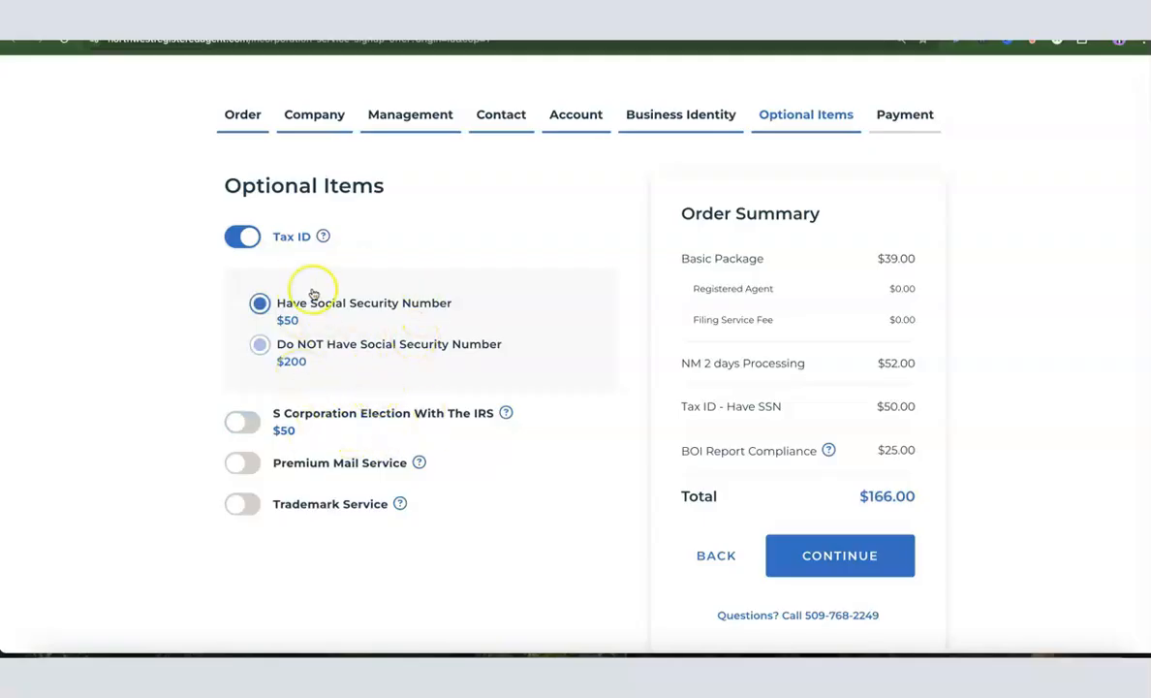
pyautogui.click(277, 347)
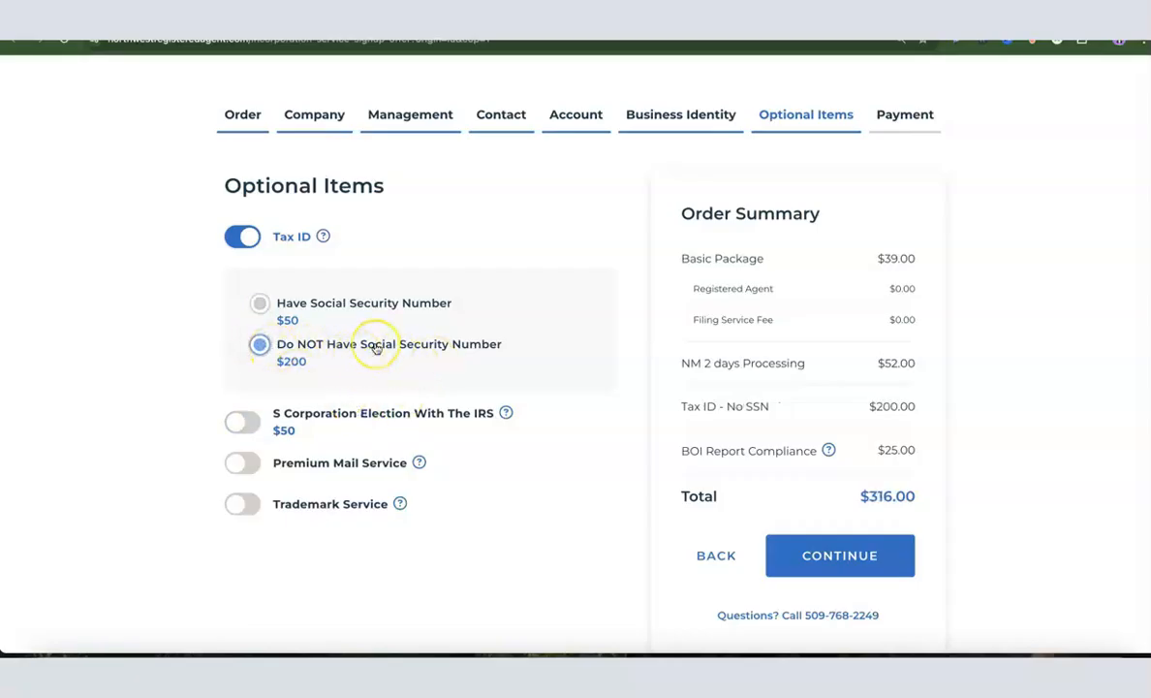
pyautogui.scroll(-1, 376, 347)
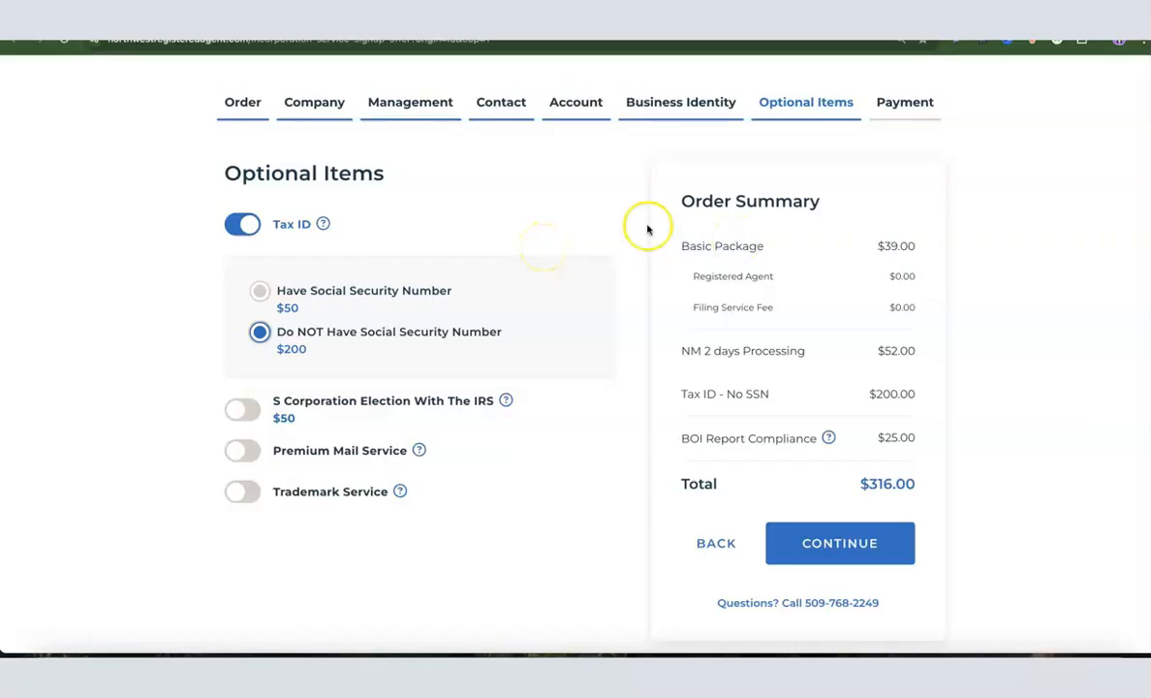
pyautogui.click(848, 551)
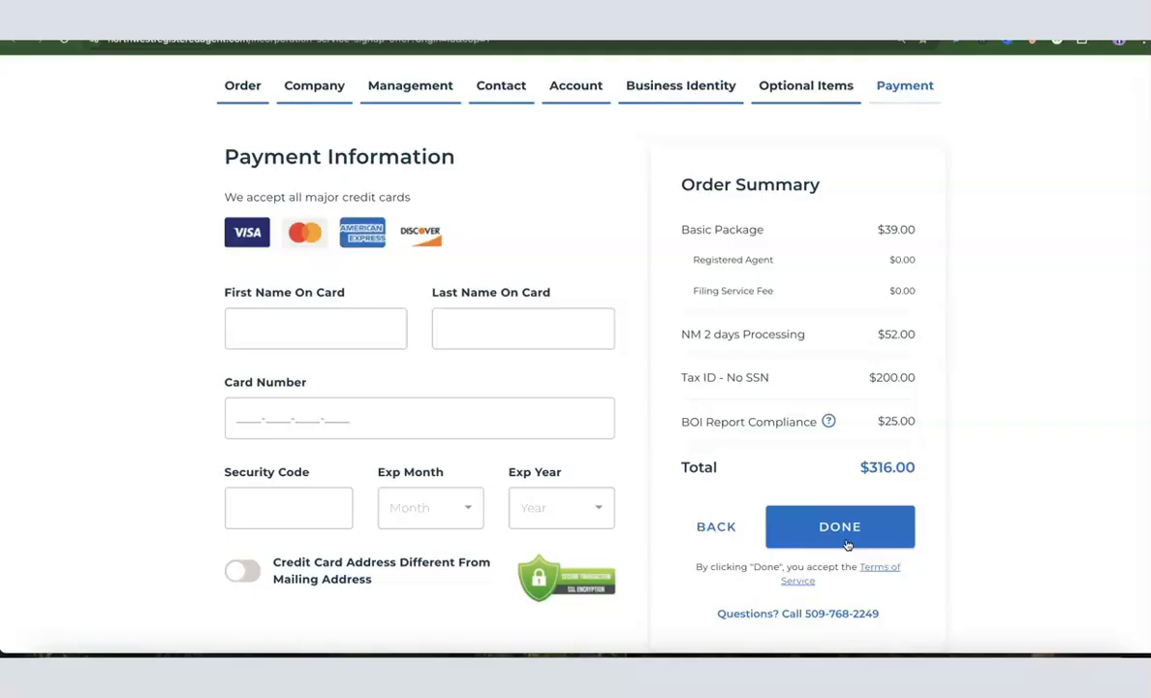
# Go through the payment card fields: cardholder first and last name, card number and security code
pyautogui.click(282, 321)
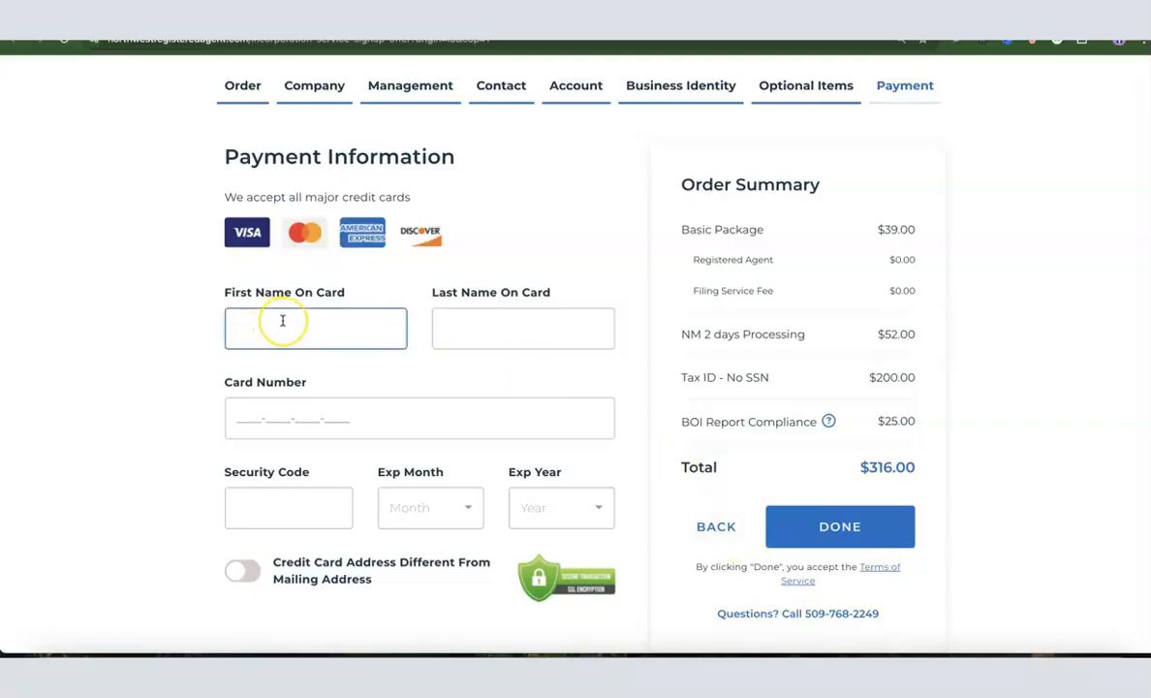
pyautogui.click(458, 338)
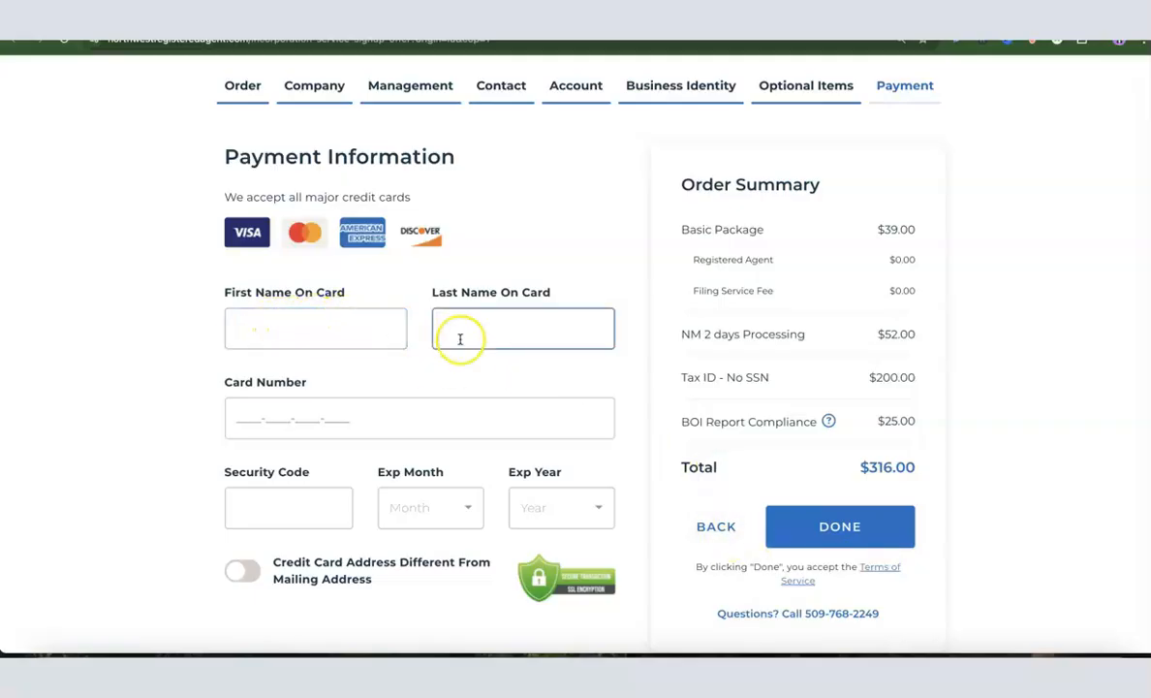
pyautogui.click(288, 426)
pyautogui.click(268, 504)
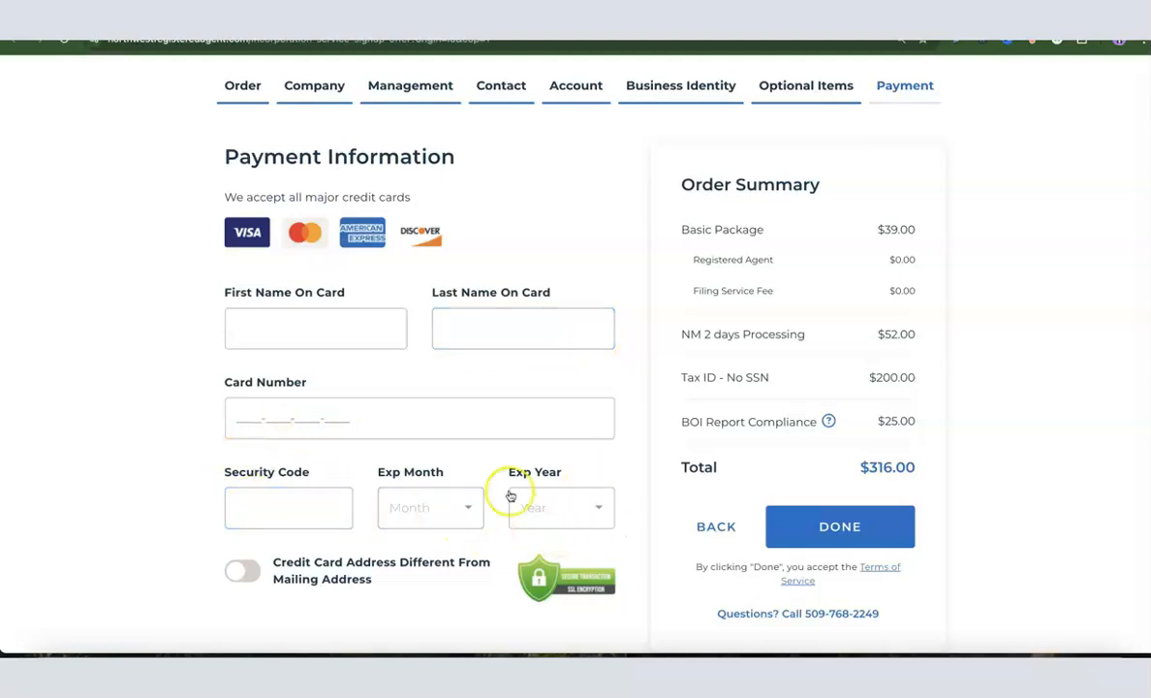
pyautogui.click(478, 430)
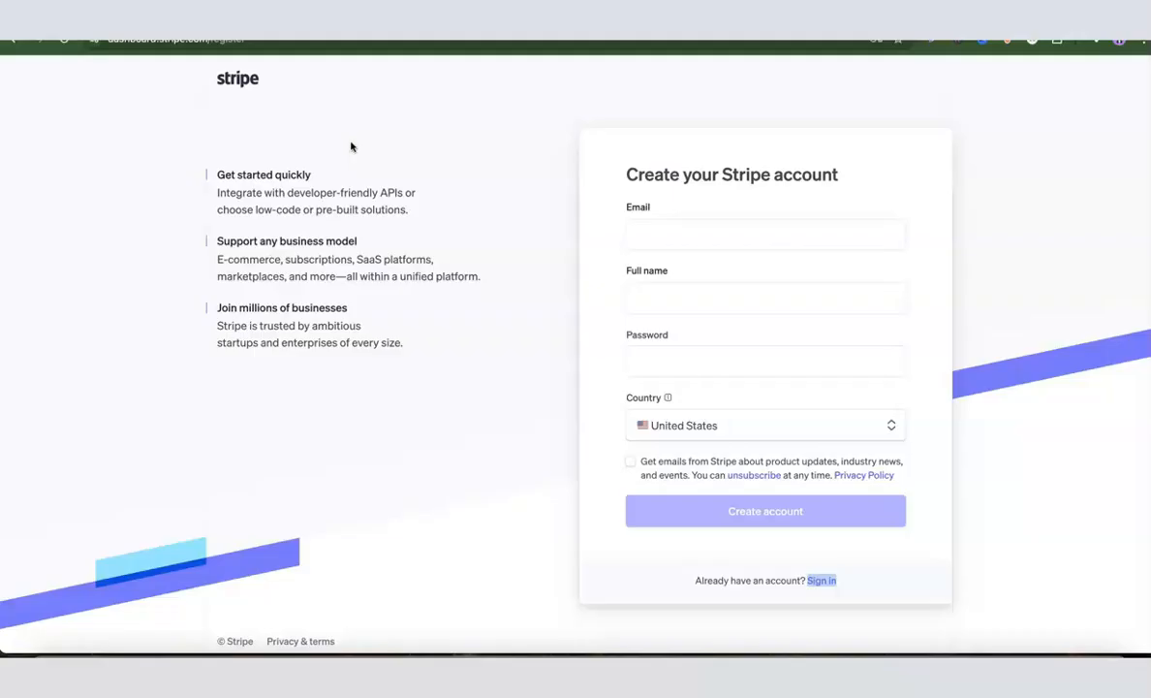
# Sign in to the existing Torch Enterprise, LLC Stripe account and open its account switcher
pyautogui.click(646, 230)
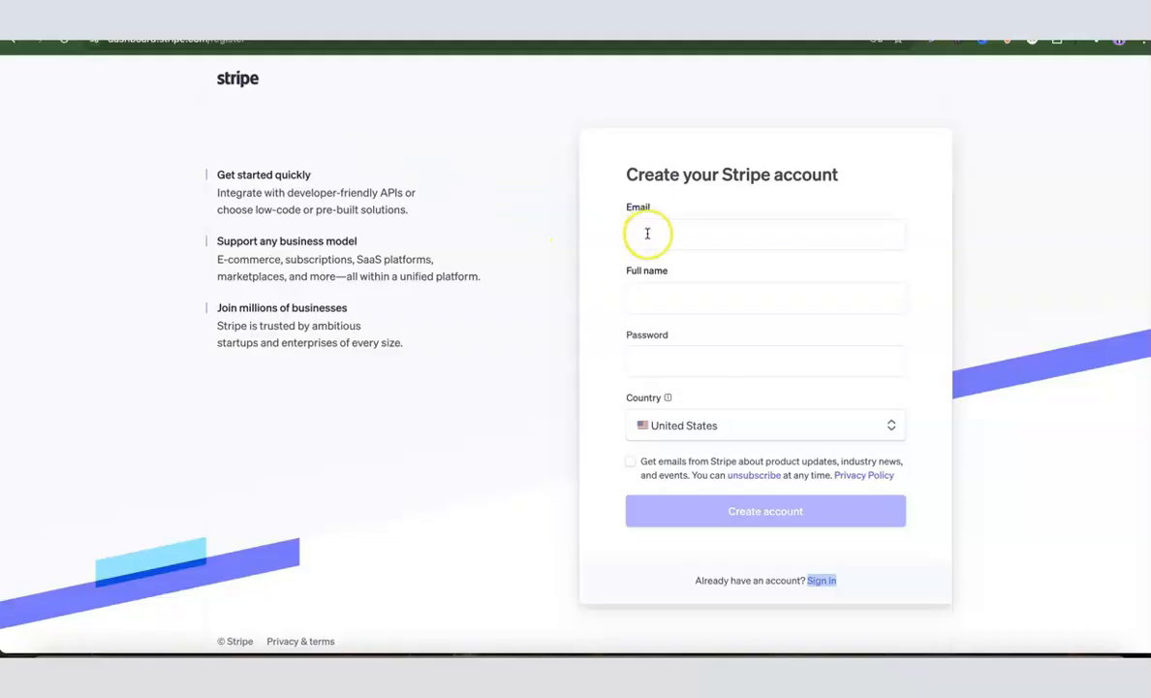
pyautogui.click(653, 293)
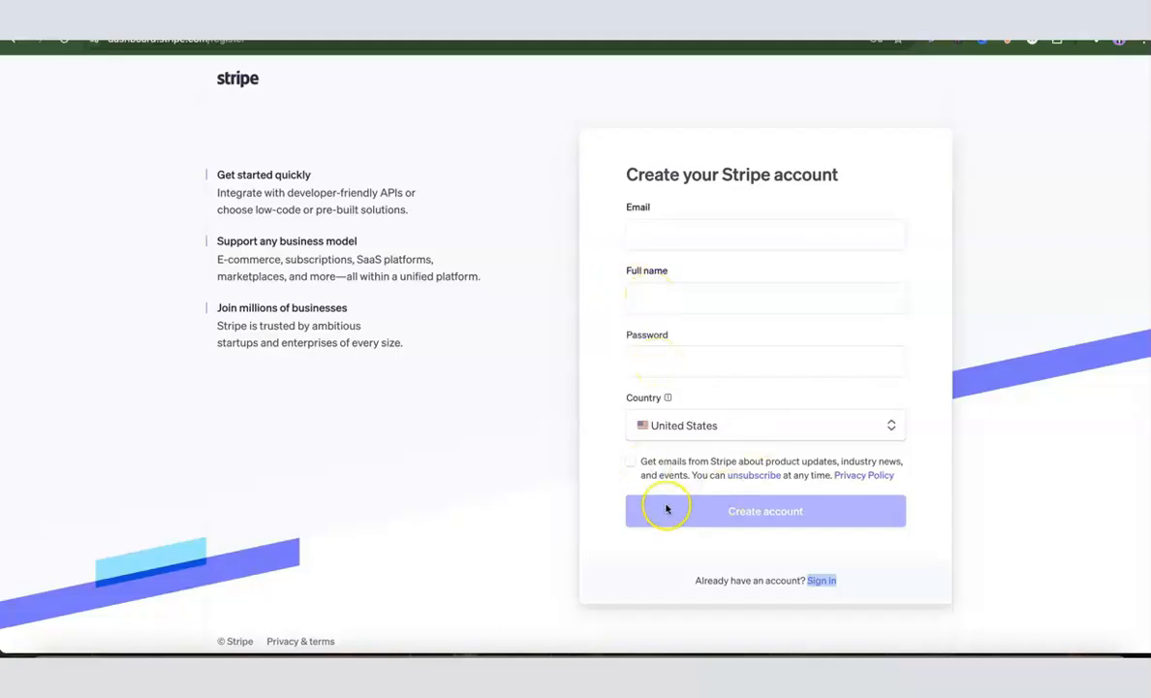
pyautogui.click(761, 522)
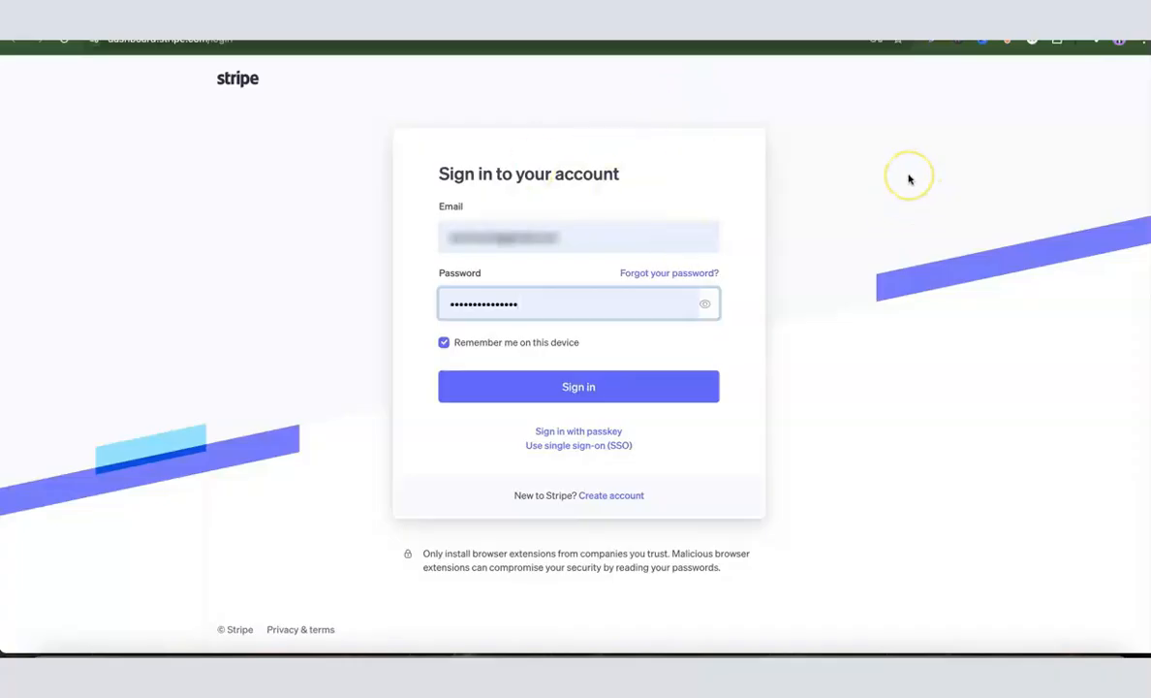
pyautogui.click(571, 393)
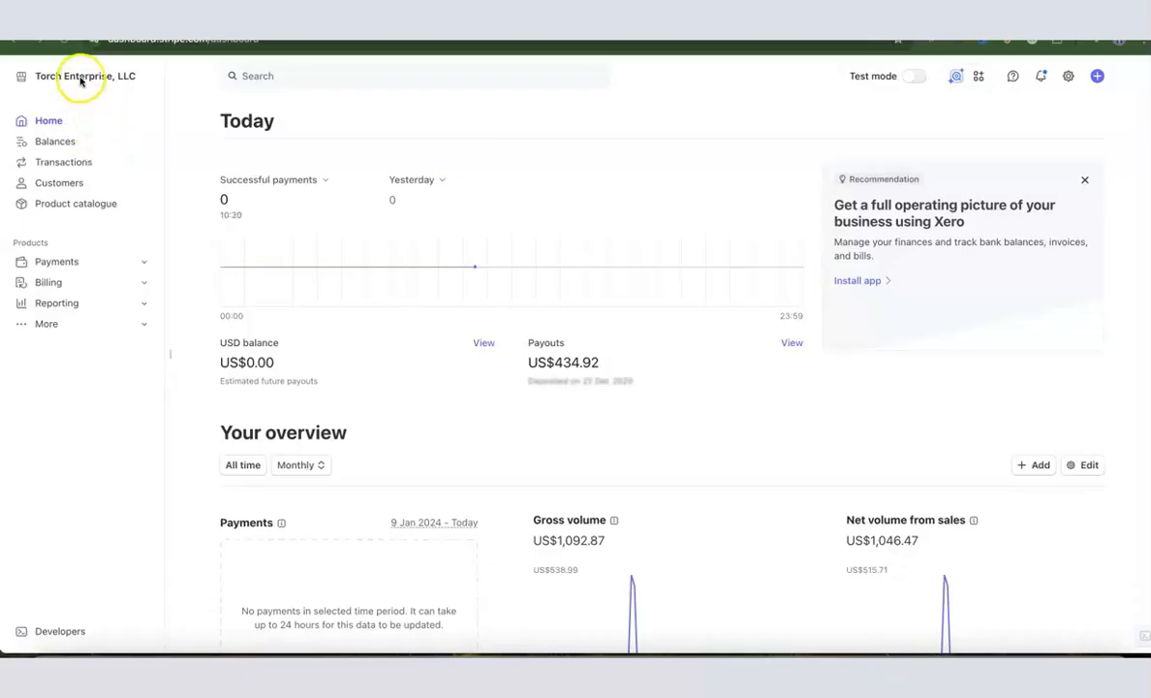
pyautogui.click(112, 76)
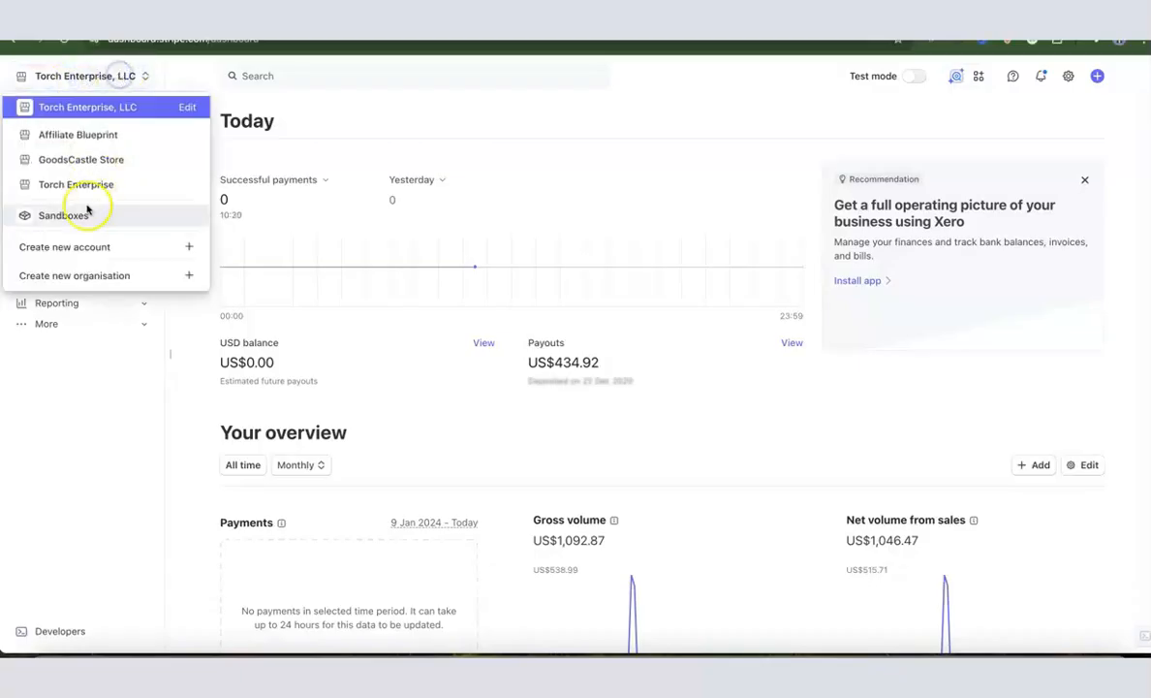
# Create a new United States Stripe account named 'Dropshipping Hustle'
pyautogui.click(60, 249)
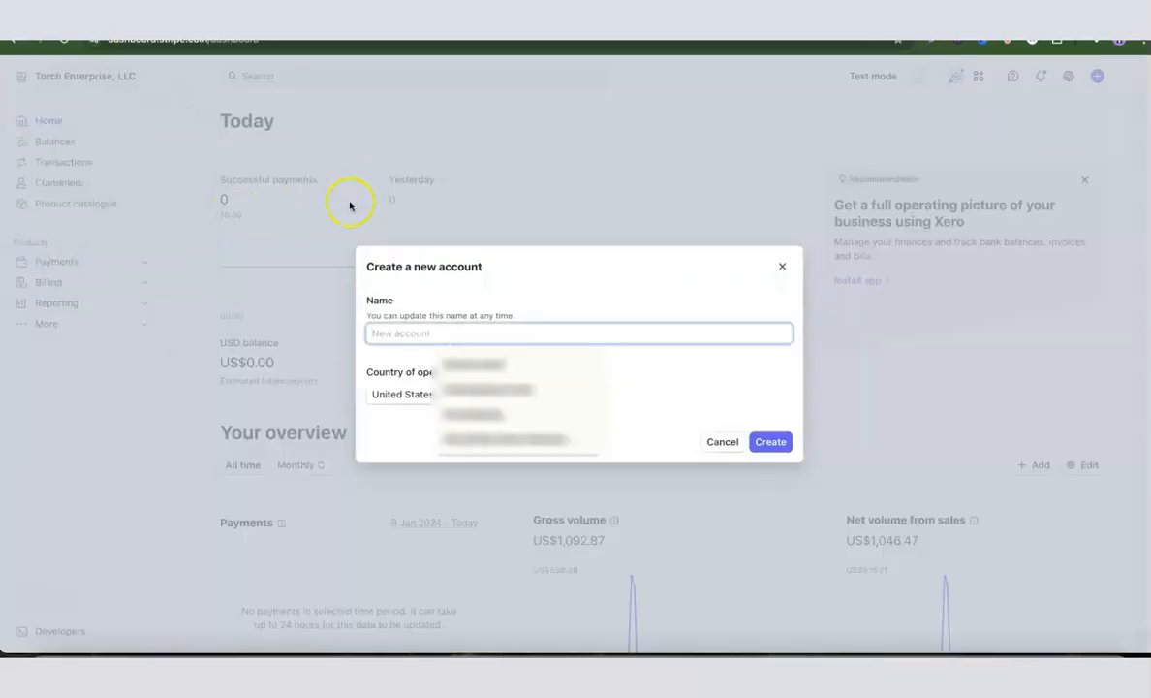
pyautogui.click(619, 338)
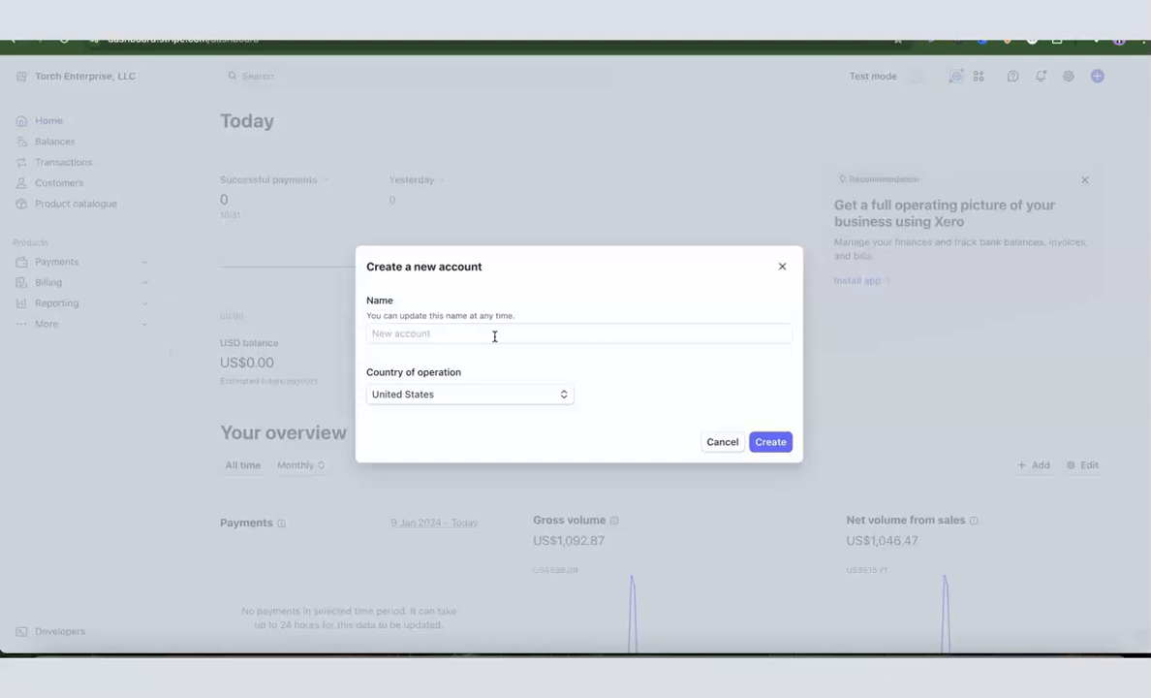
pyautogui.click(494, 336)
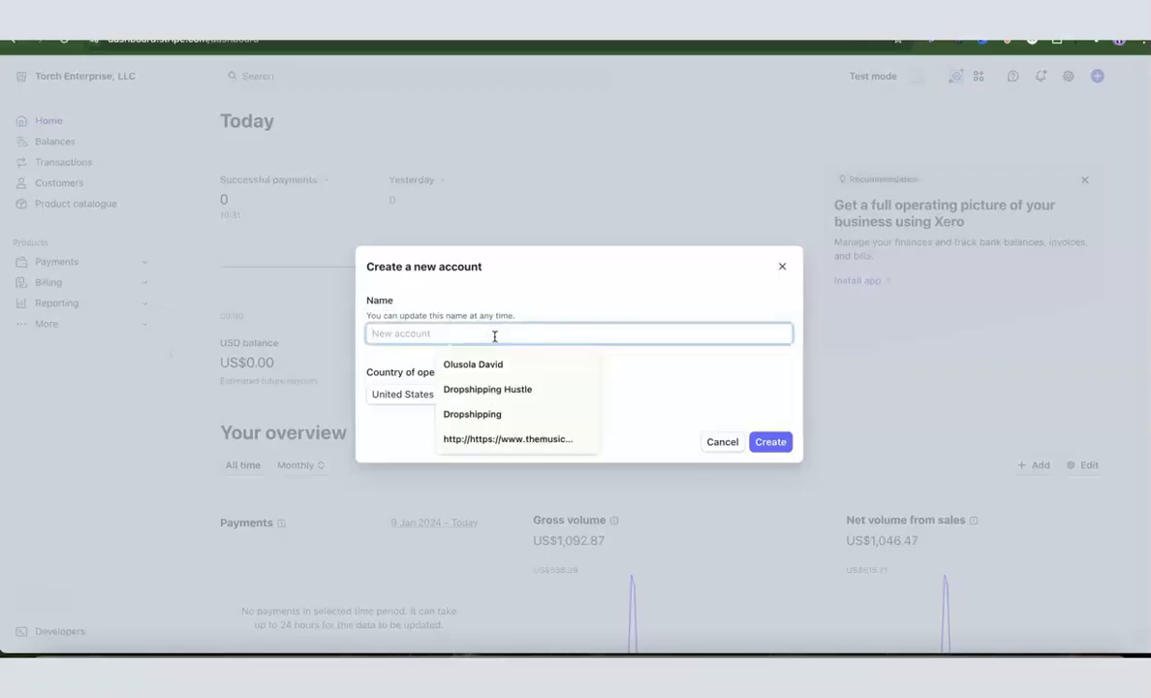
pyautogui.click(492, 389)
pyautogui.click(683, 354)
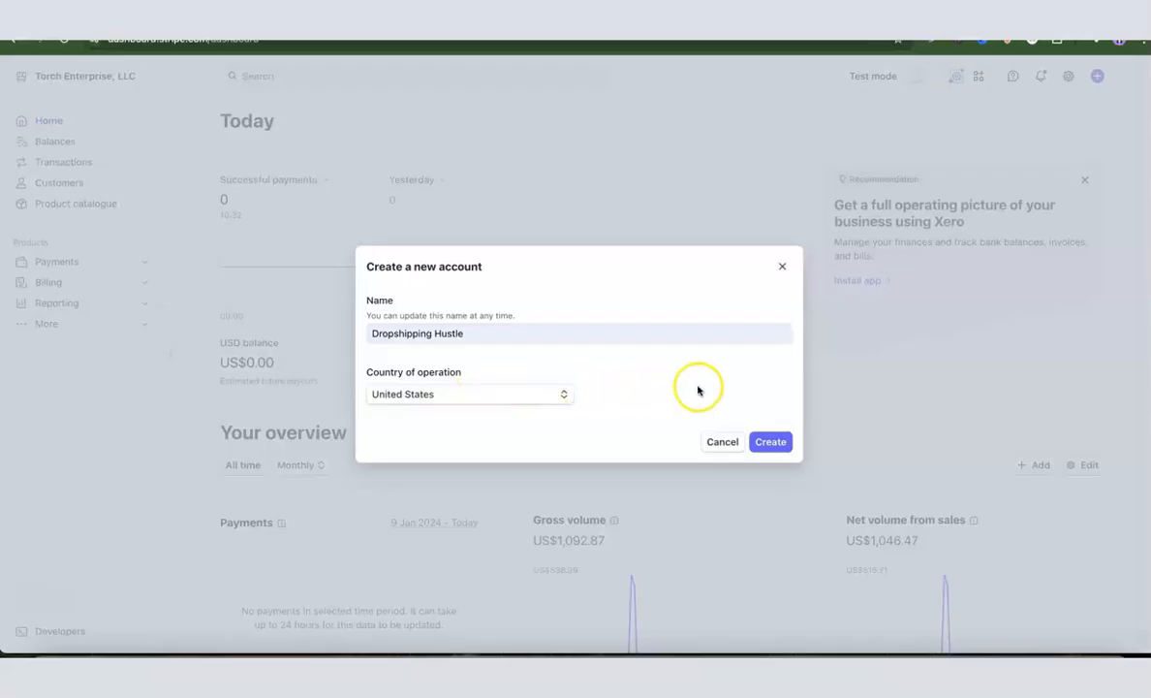
pyautogui.click(767, 446)
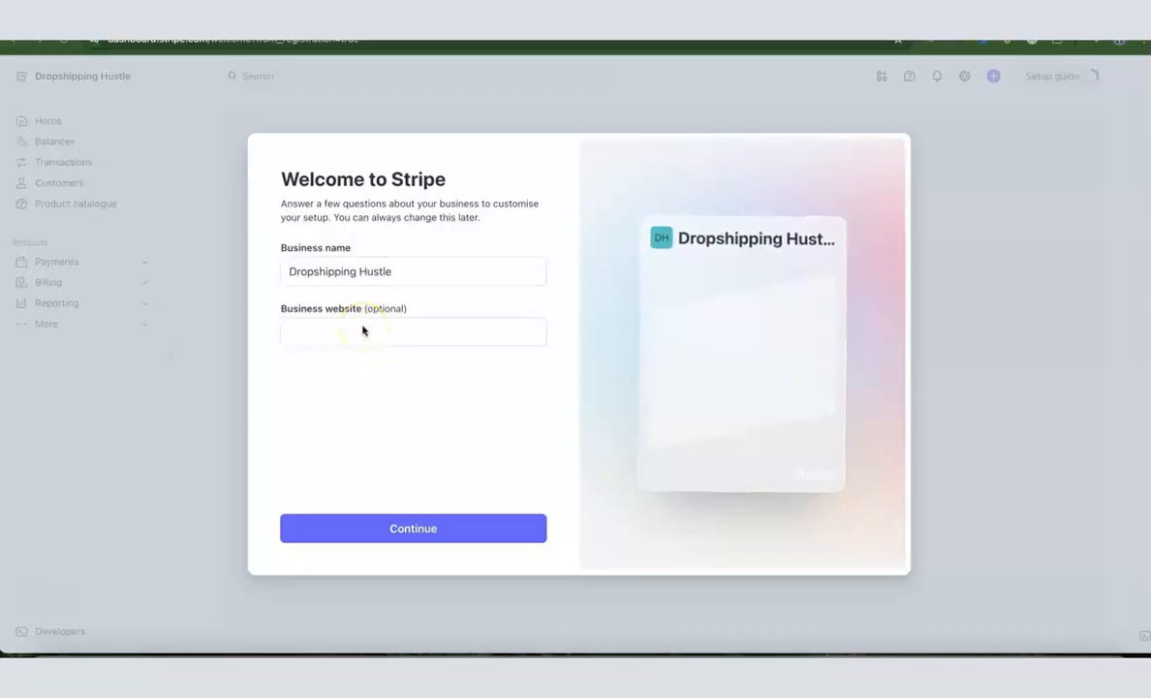
# Accept the business name, choose One-off payments as the starting feature, and go to the dashboard
pyautogui.click(413, 529)
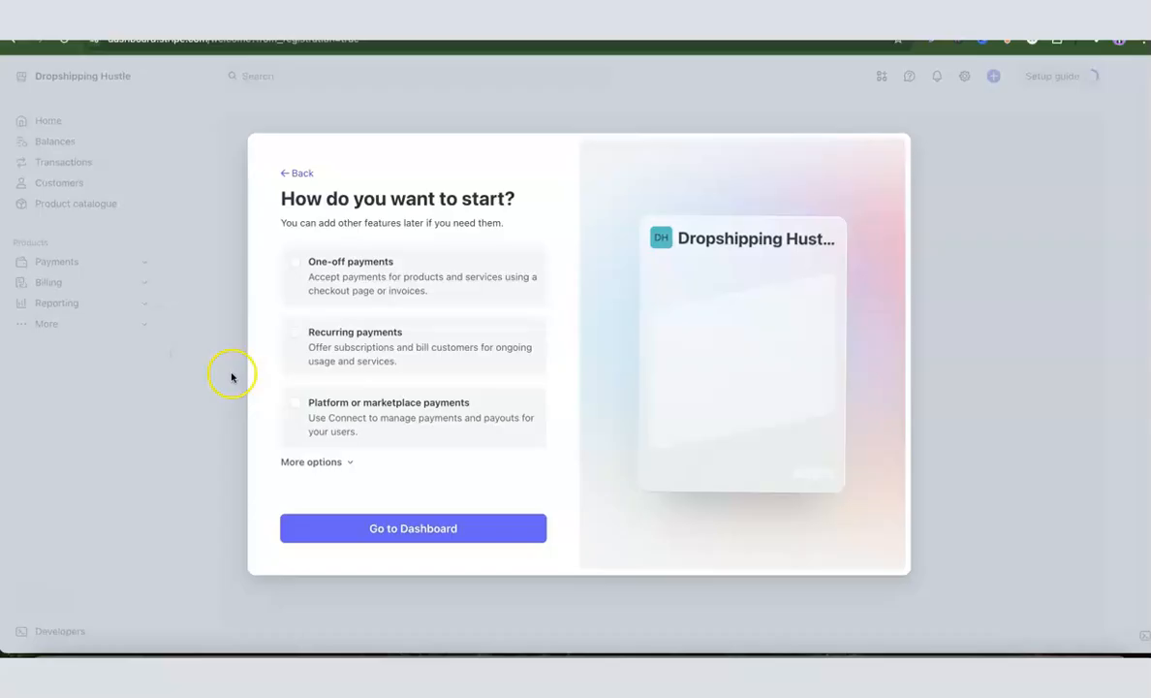
pyautogui.click(294, 261)
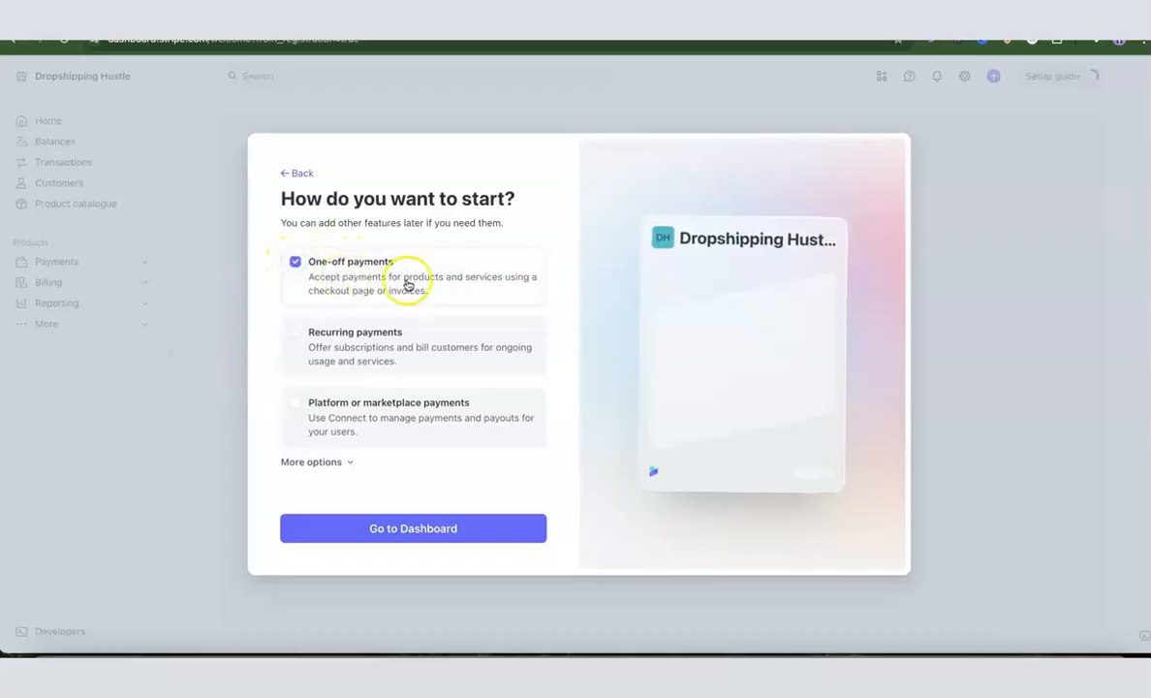
pyautogui.click(408, 535)
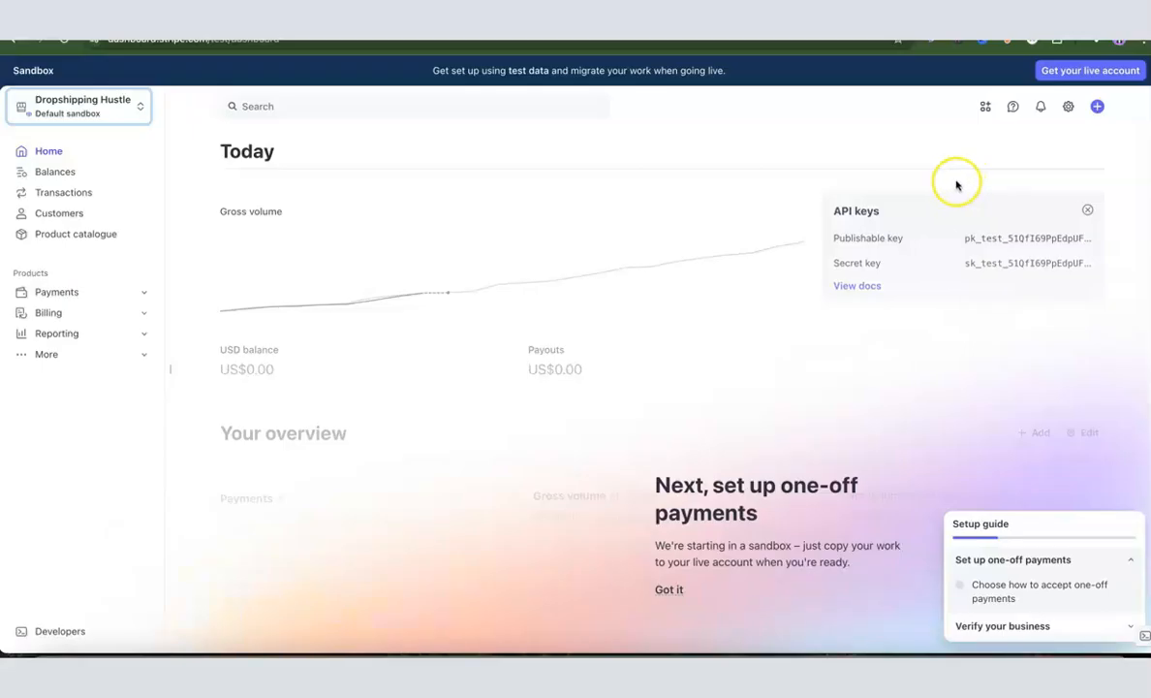
# Start payment activation with business type Company and structure Single-member LLC
pyautogui.click(1082, 75)
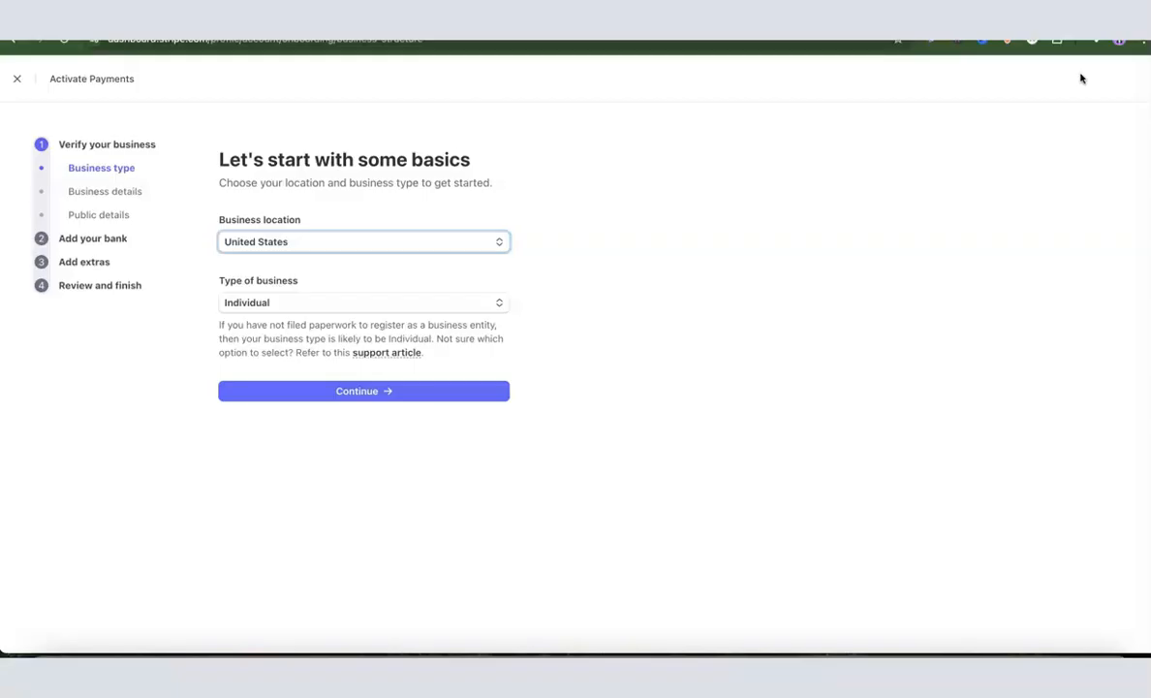
pyautogui.click(272, 595)
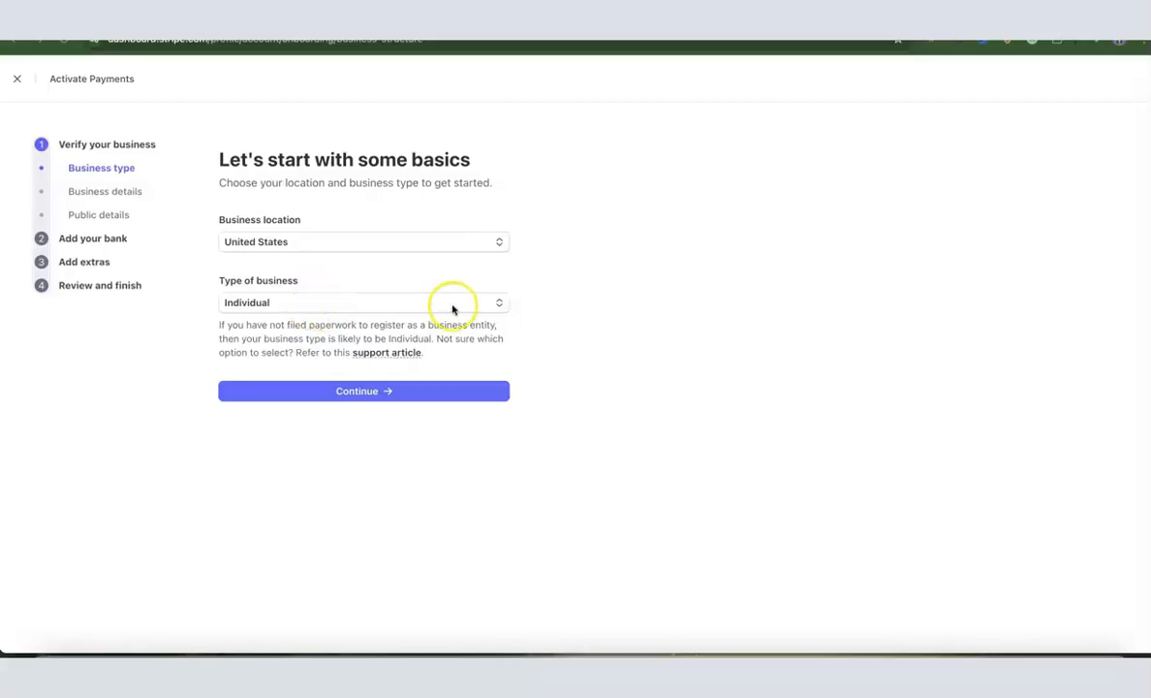
pyautogui.click(496, 305)
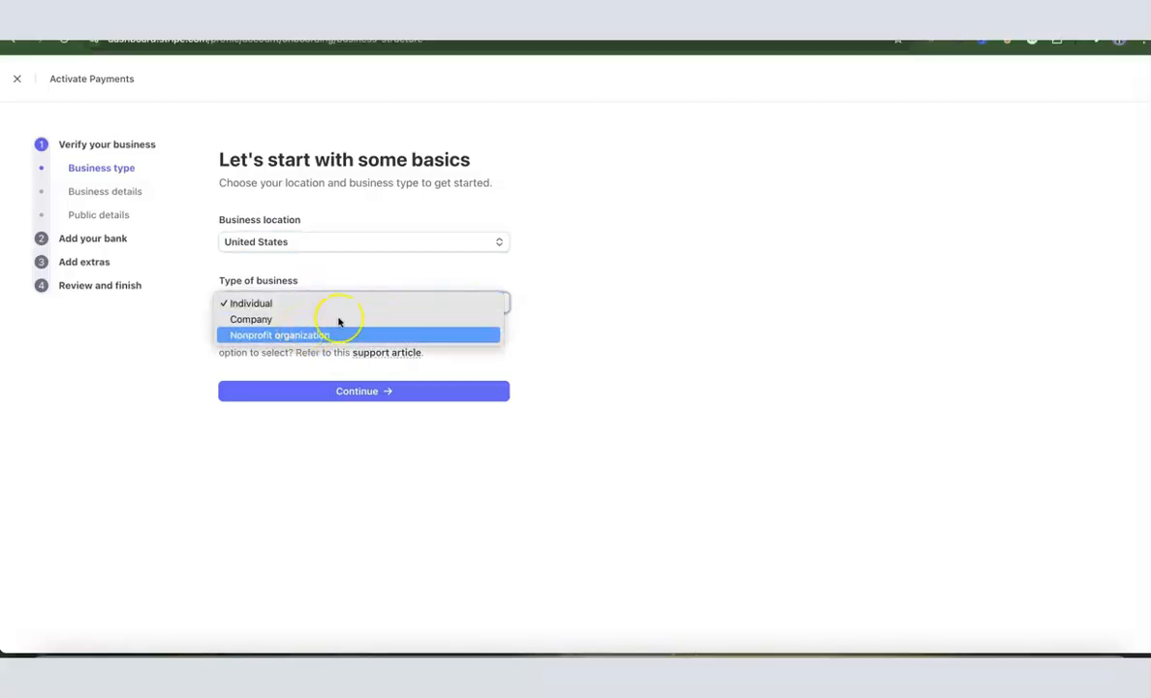
pyautogui.click(258, 321)
pyautogui.click(321, 309)
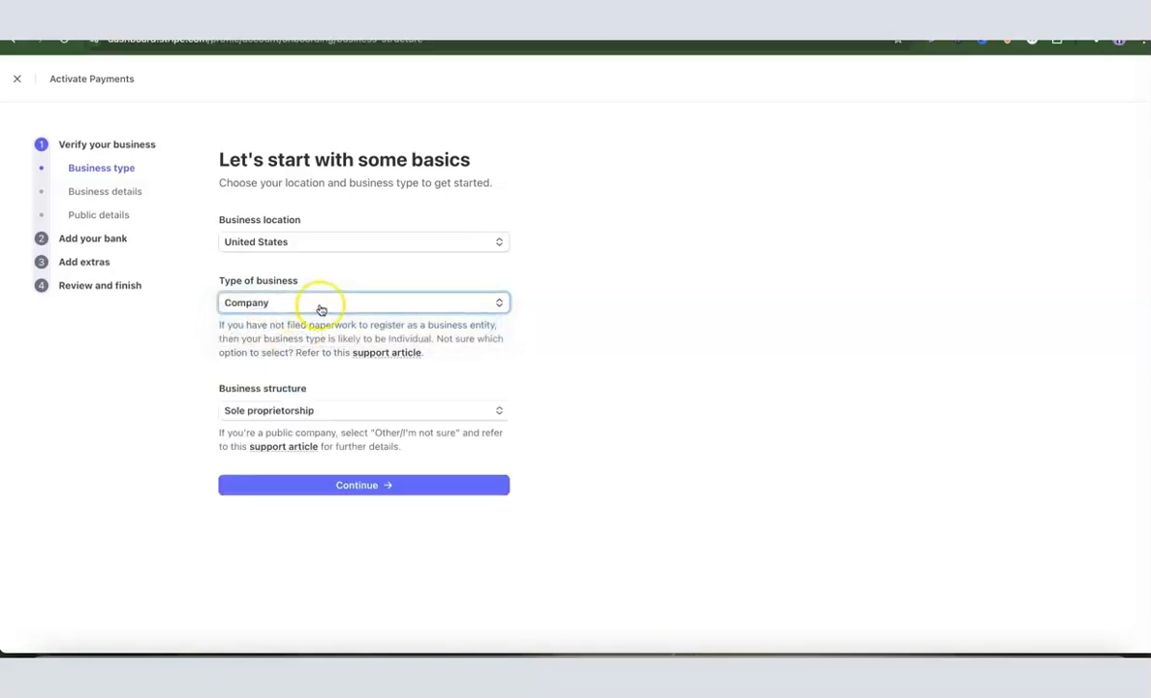
pyautogui.click(445, 413)
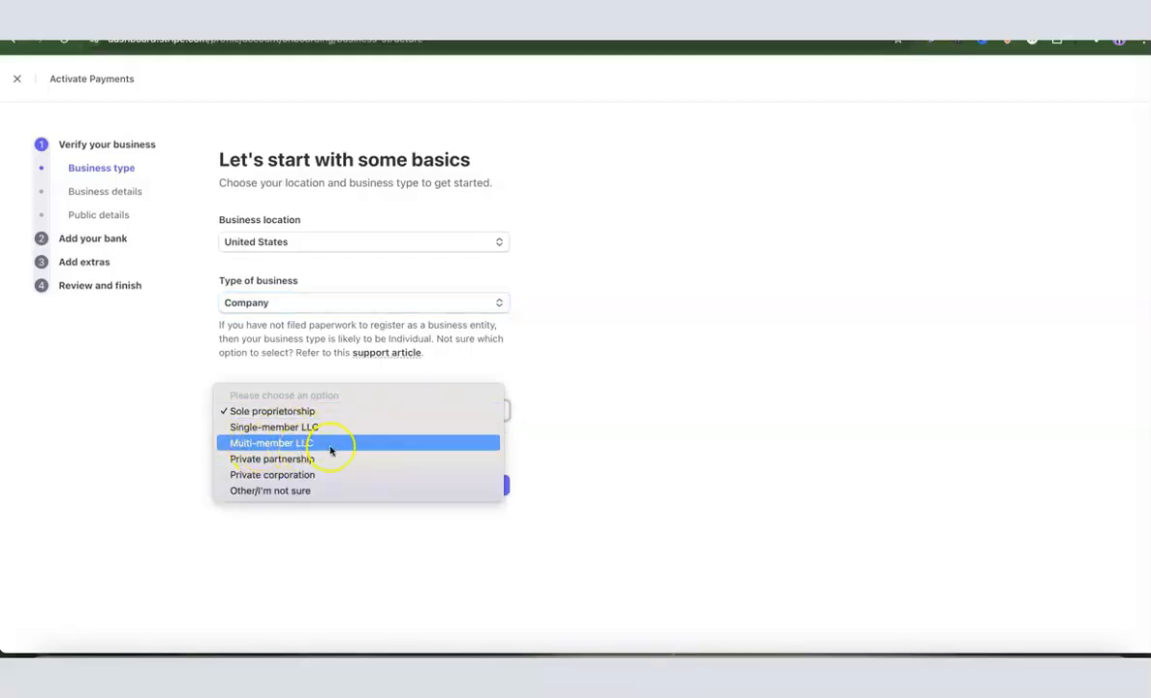
pyautogui.click(280, 427)
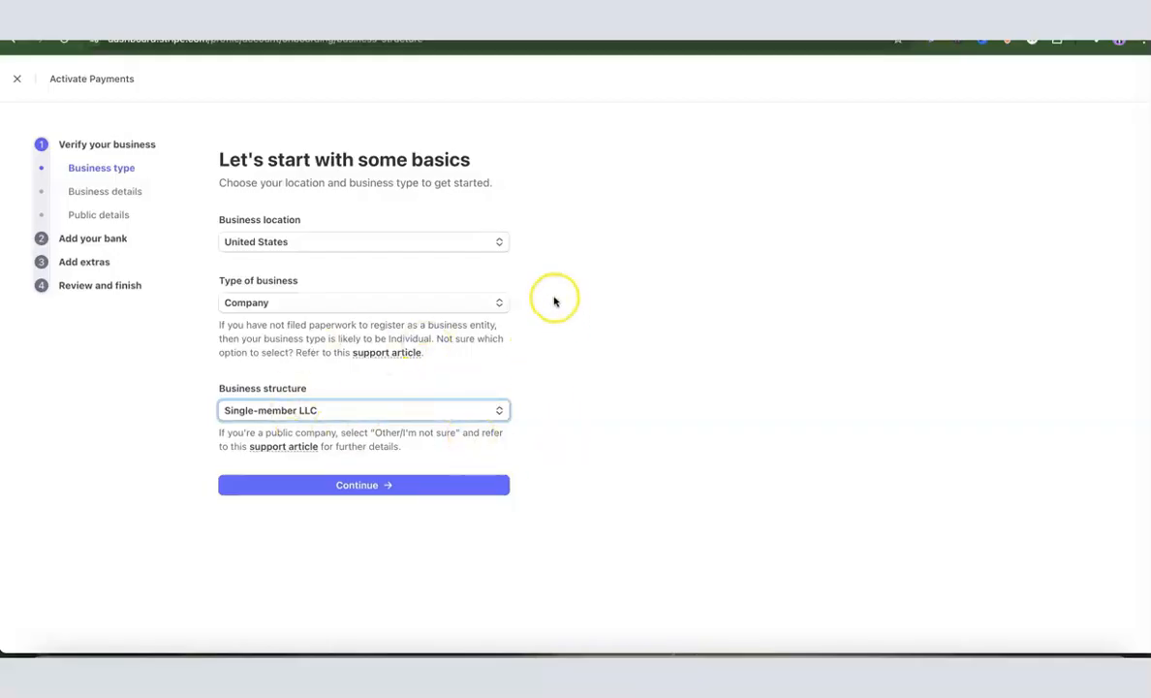
pyautogui.click(362, 484)
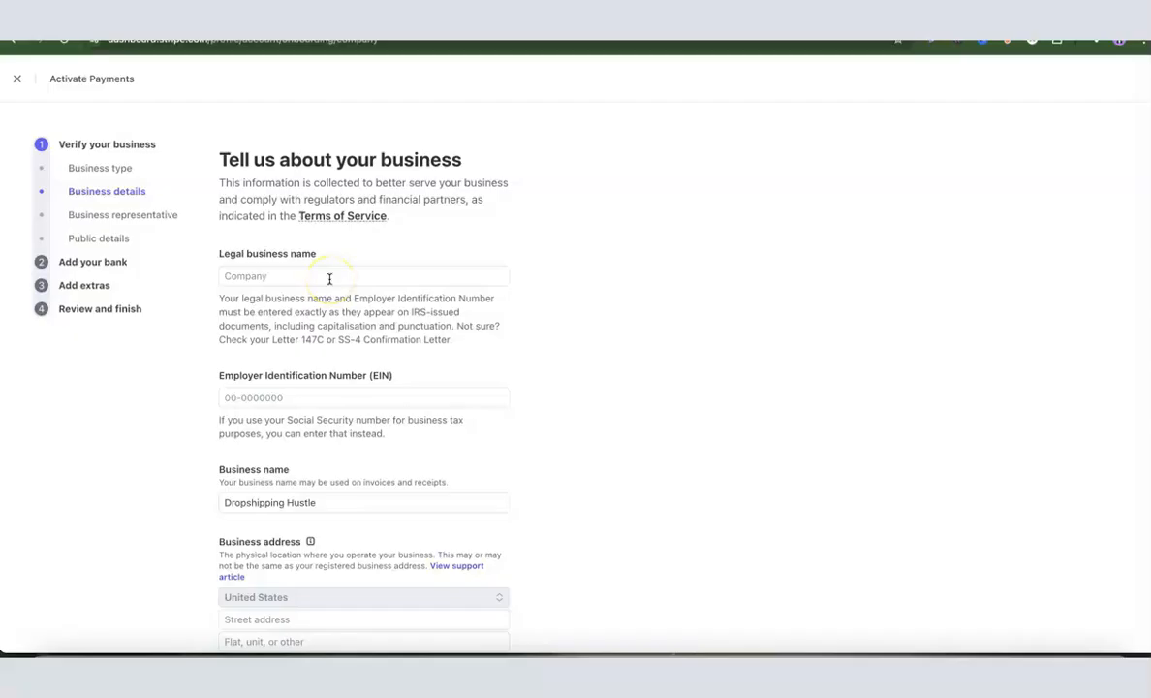
# Enter 'Dropshipping Hustle LLC' as the legal business name and scroll down the form
pyautogui.click(342, 276)
pyautogui.write('Dropshii')
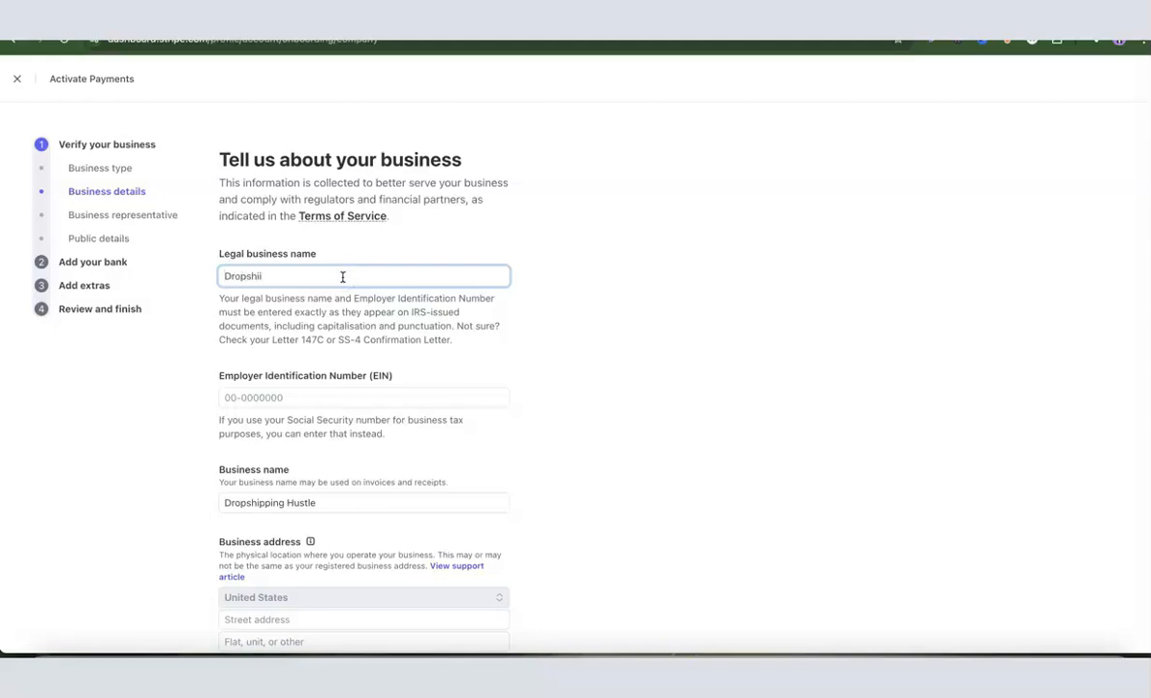
pyautogui.click(572, 273)
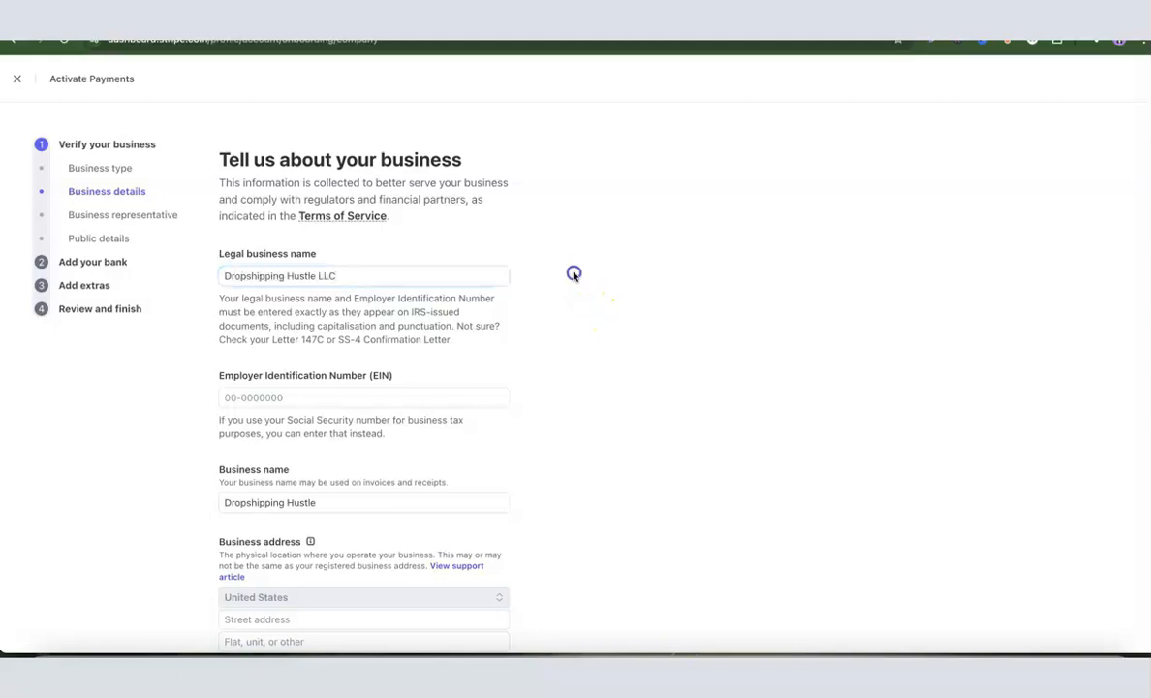
pyautogui.scroll(-1, 339, 318)
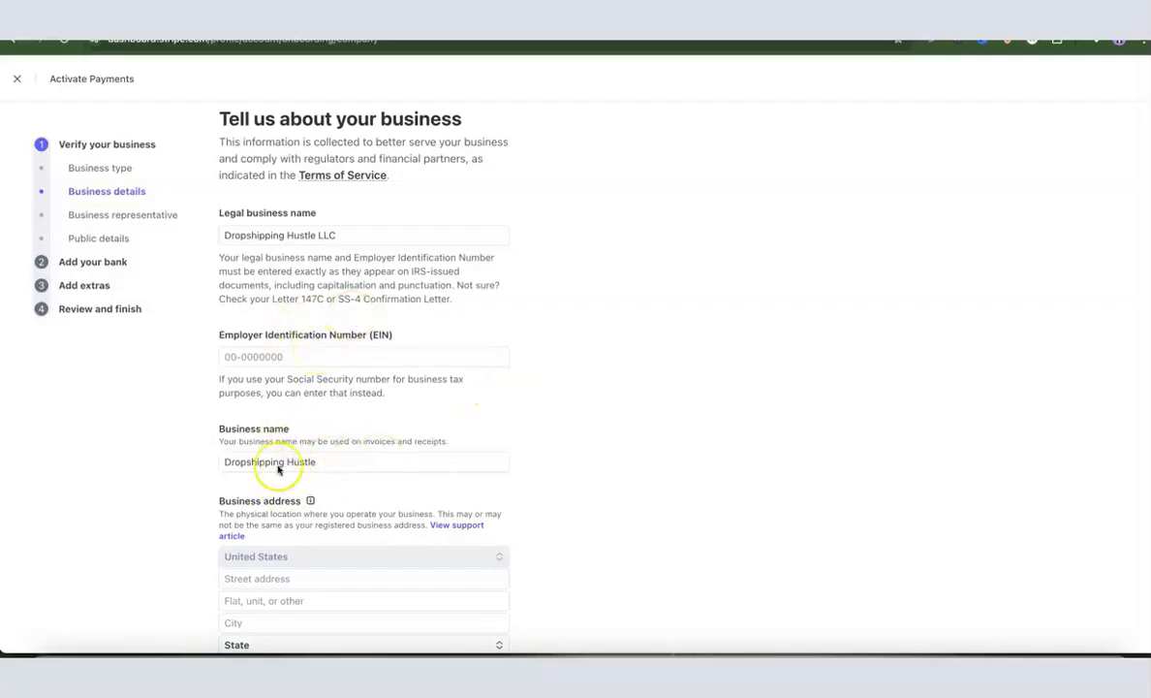
pyautogui.scroll(-3, 491, 419)
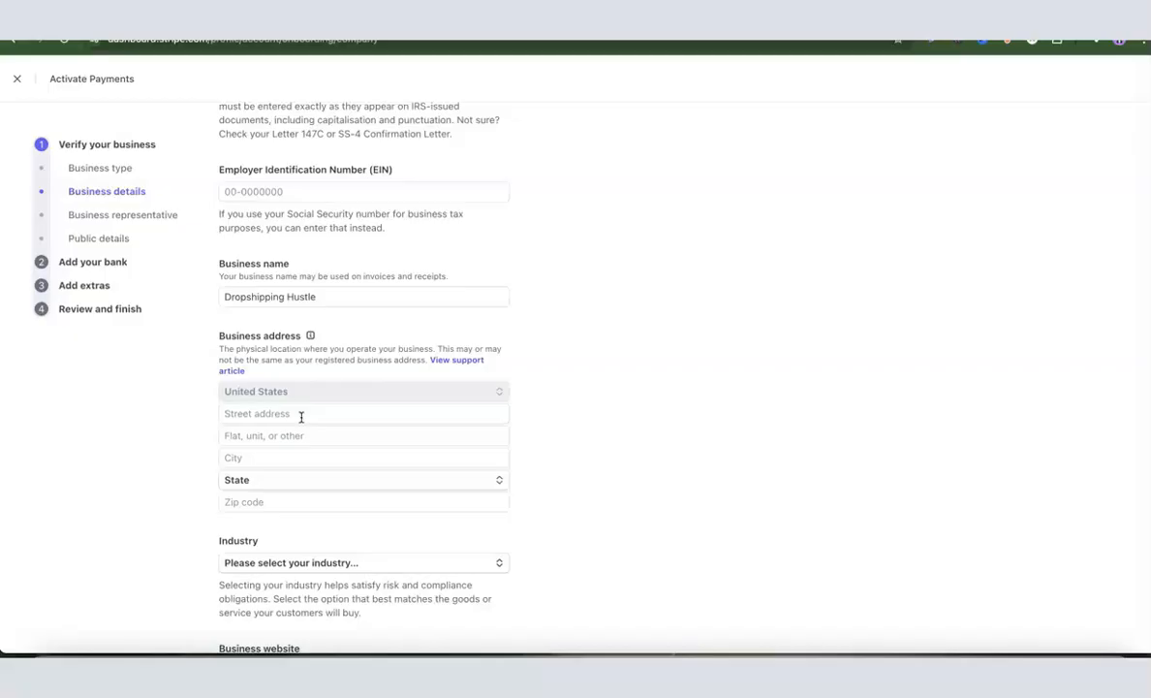
pyautogui.scroll(-1, 302, 417)
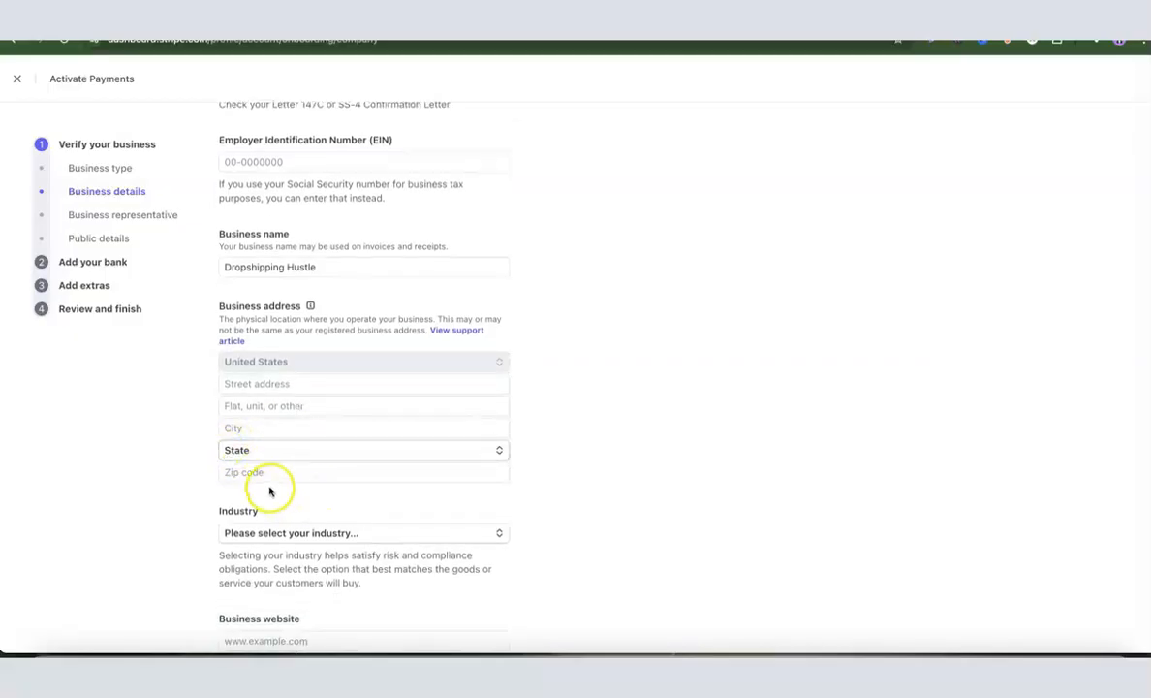
pyautogui.scroll(-5, 556, 441)
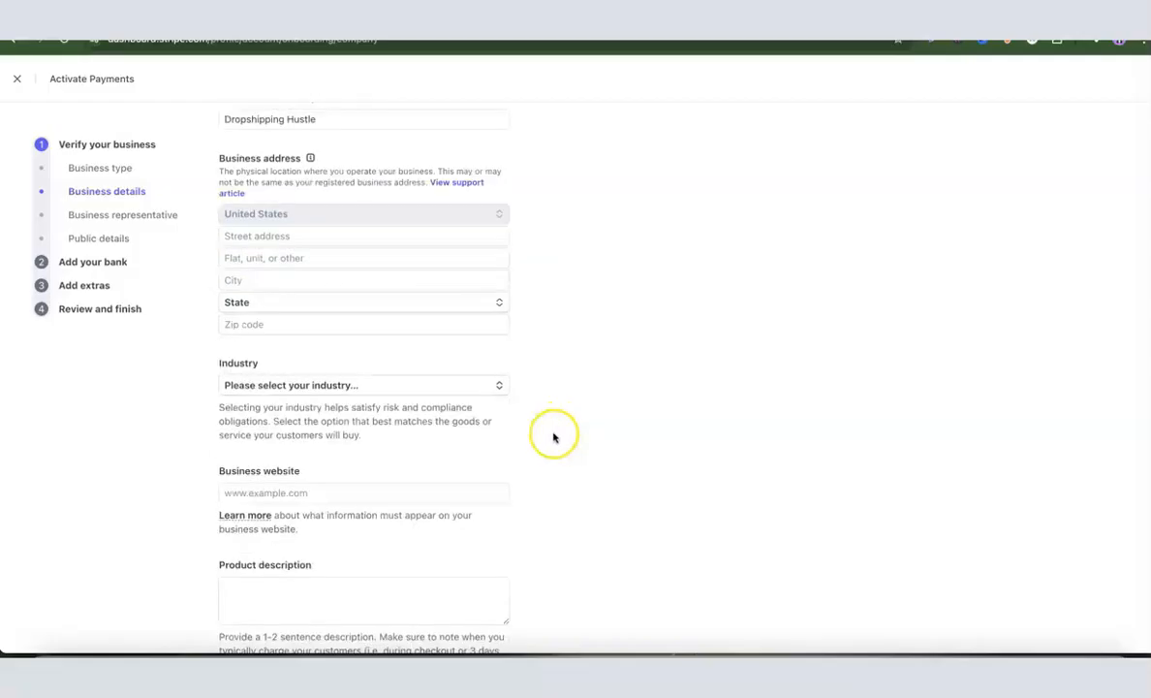
pyautogui.click(329, 388)
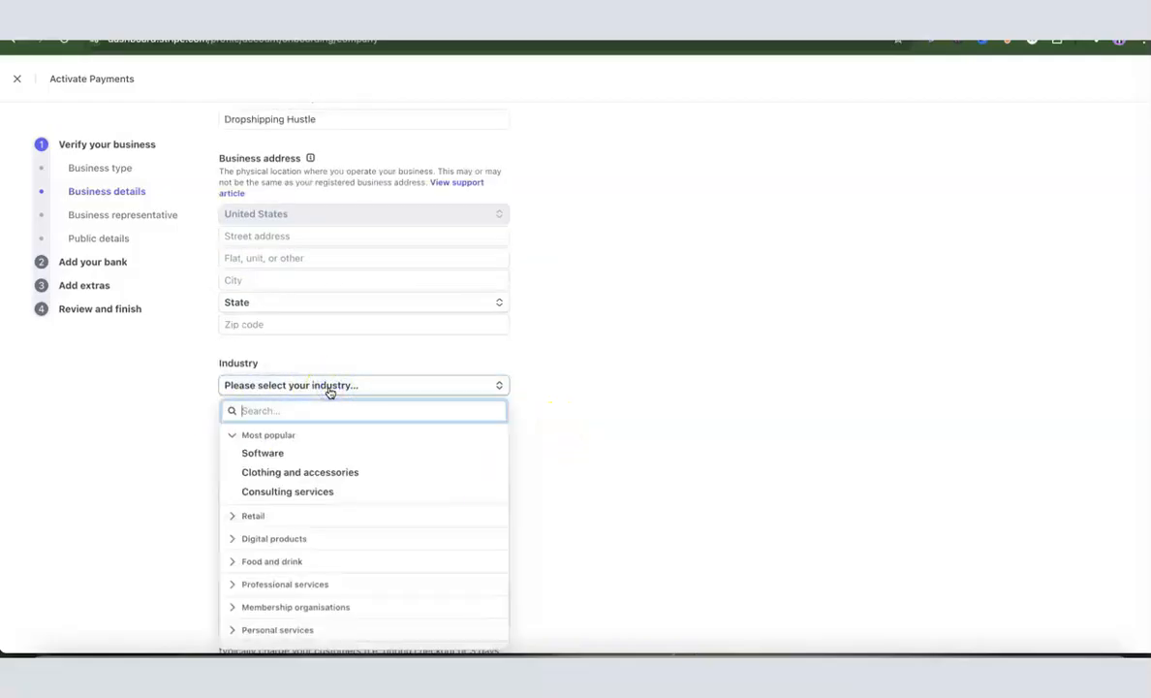
pyautogui.write('e')
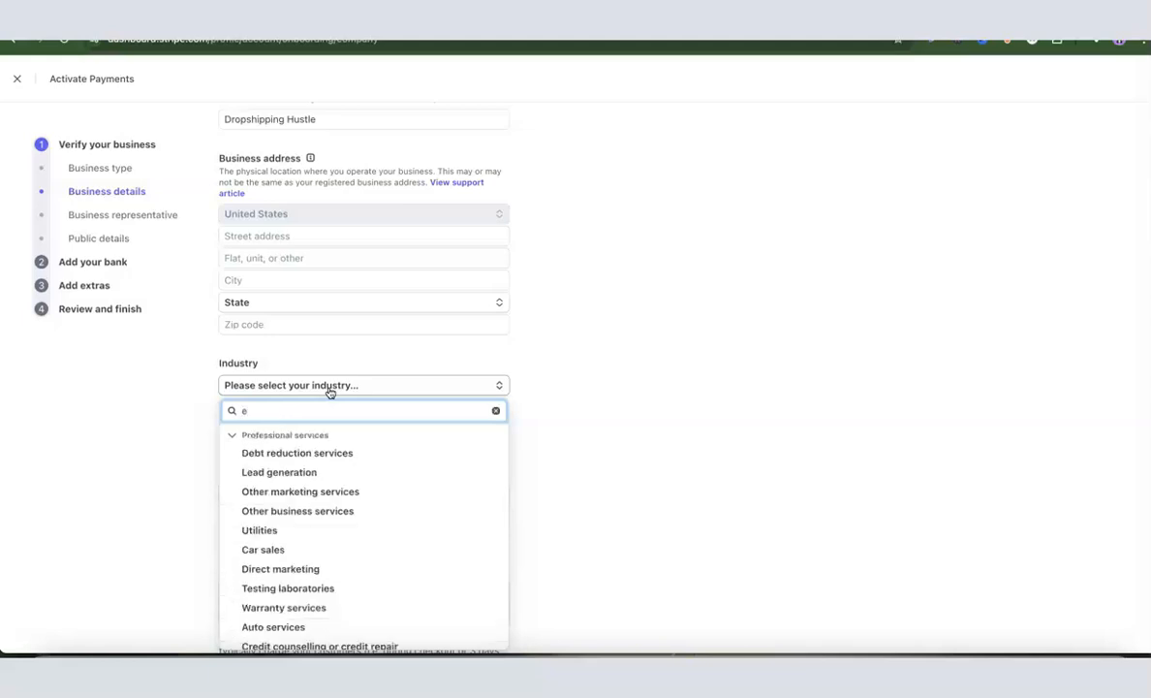
pyautogui.write('comme')
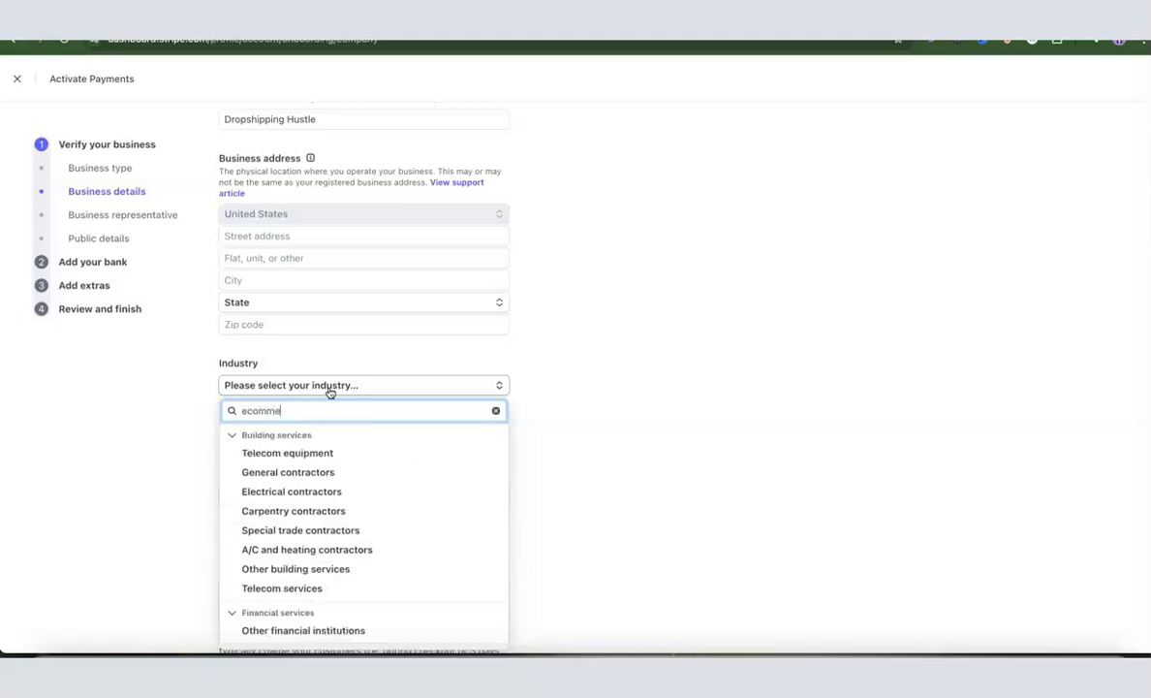
pyautogui.write('rce')
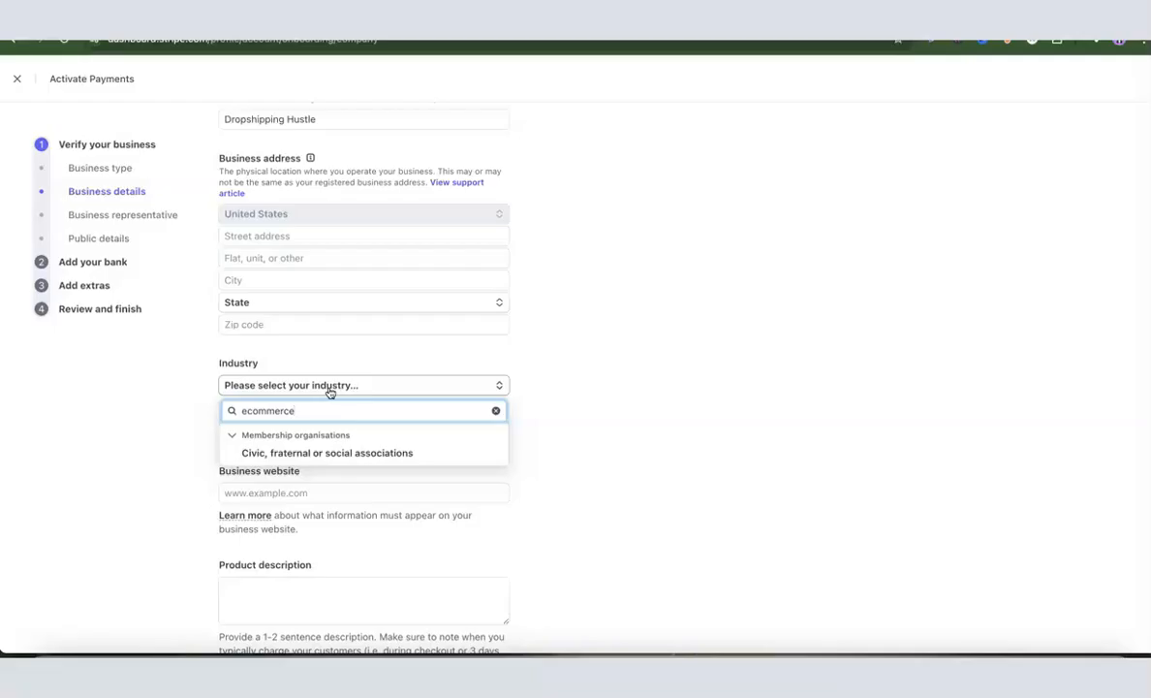
pyautogui.press('BackSpace')
pyautogui.press('BackSpace')
pyautogui.press('BackSpace')
pyautogui.press('BackSpace')
pyautogui.press('BackSpace')
pyautogui.press('BackSpace')
pyautogui.press('BackSpace')
pyautogui.press('BackSpace')
pyautogui.press('BackSpace')
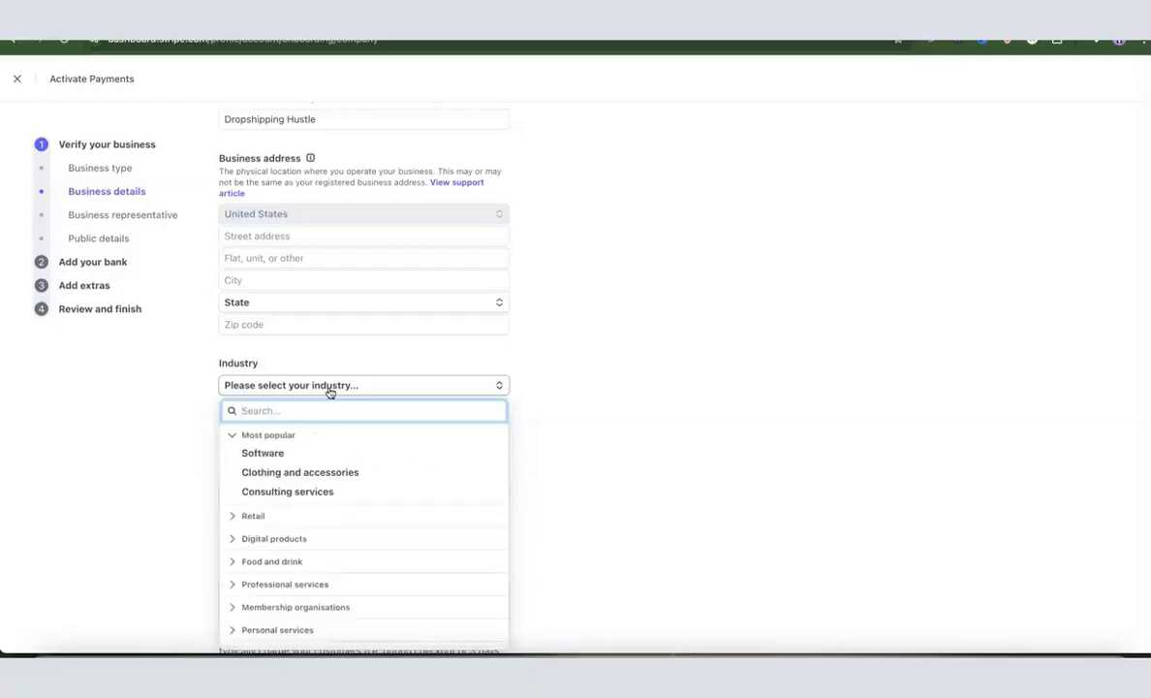
pyautogui.write('reta')
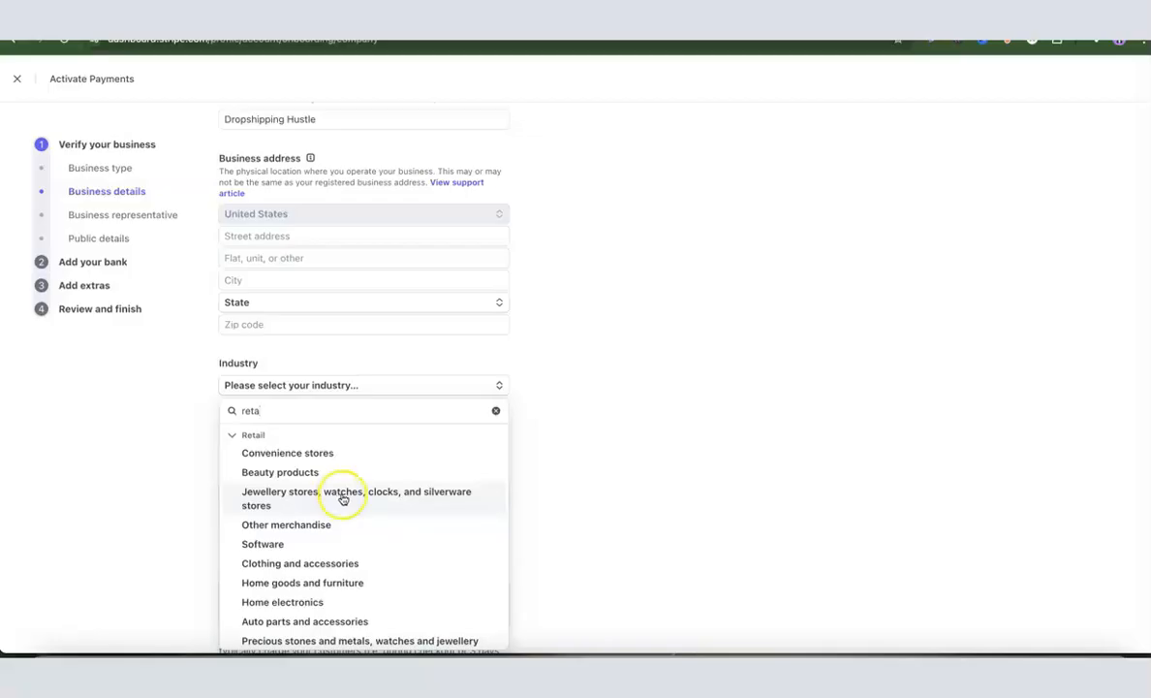
pyautogui.doubleClick(331, 410)
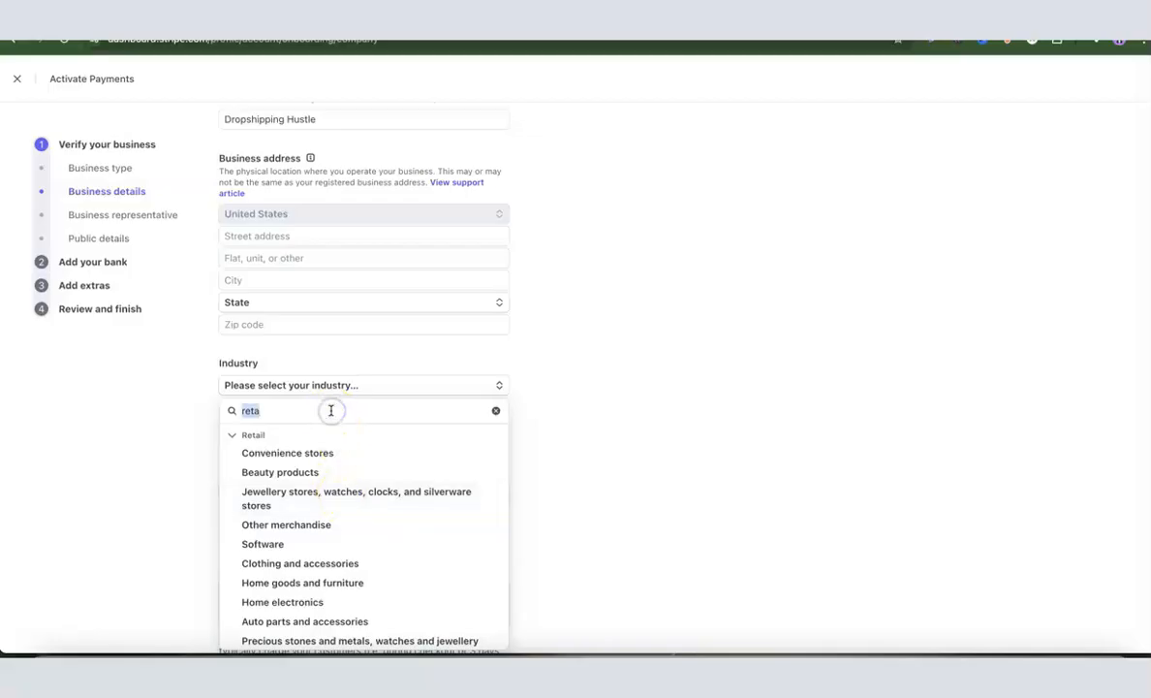
pyautogui.press('BackSpace')
pyautogui.click(555, 408)
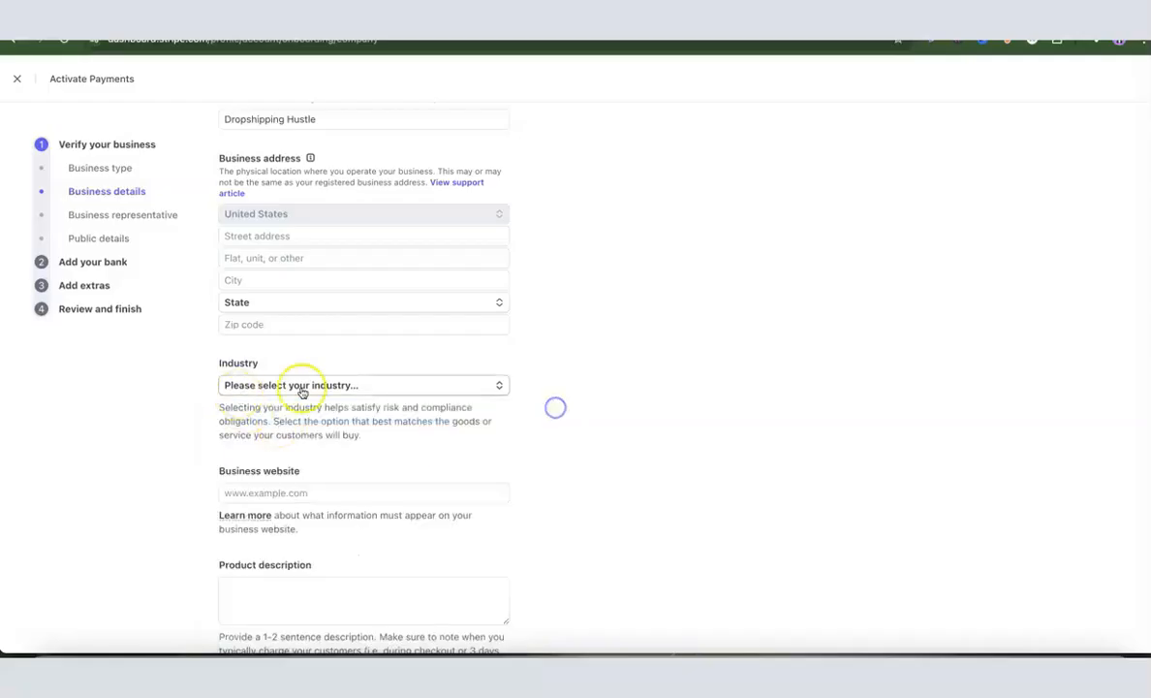
pyautogui.scroll(-1, 320, 387)
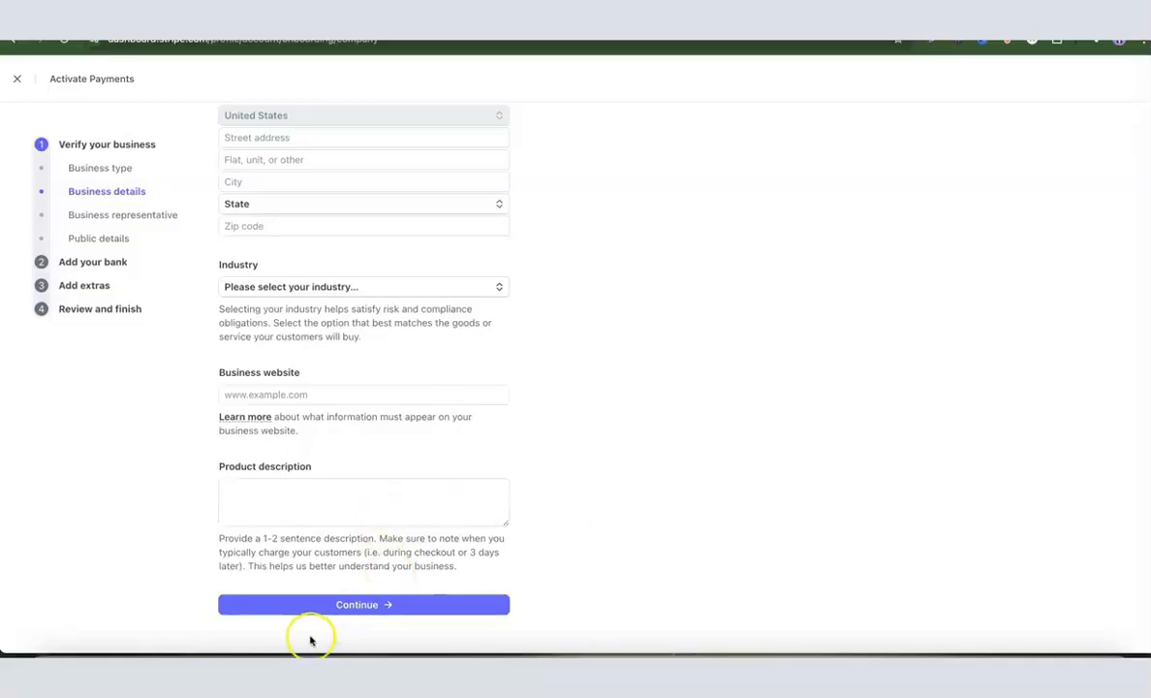
pyautogui.scroll(5, 448, 521)
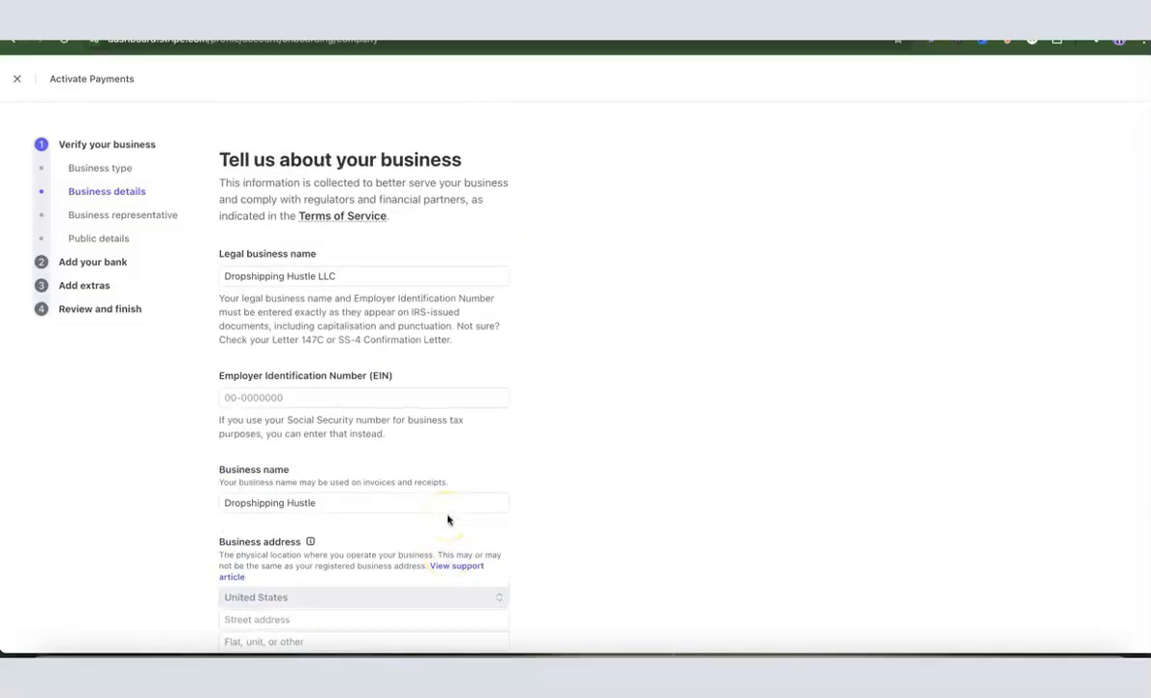
pyautogui.scroll(-5, 443, 485)
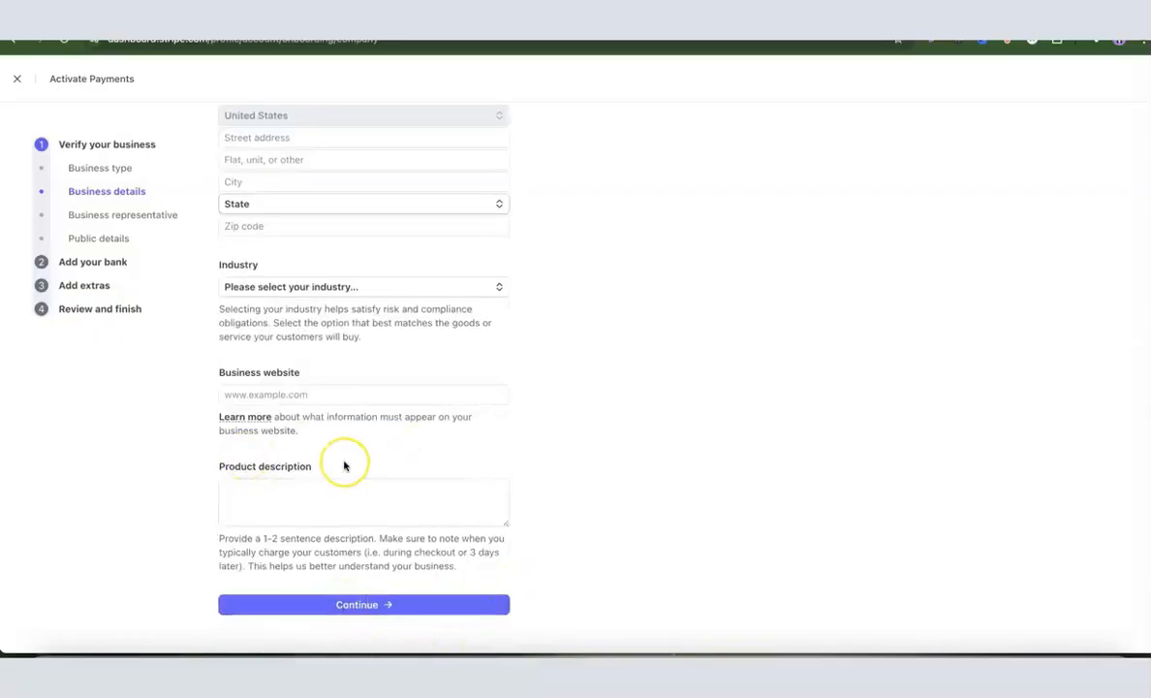
# Submit the business details and keep United States as the representative's home address country
pyautogui.click(389, 604)
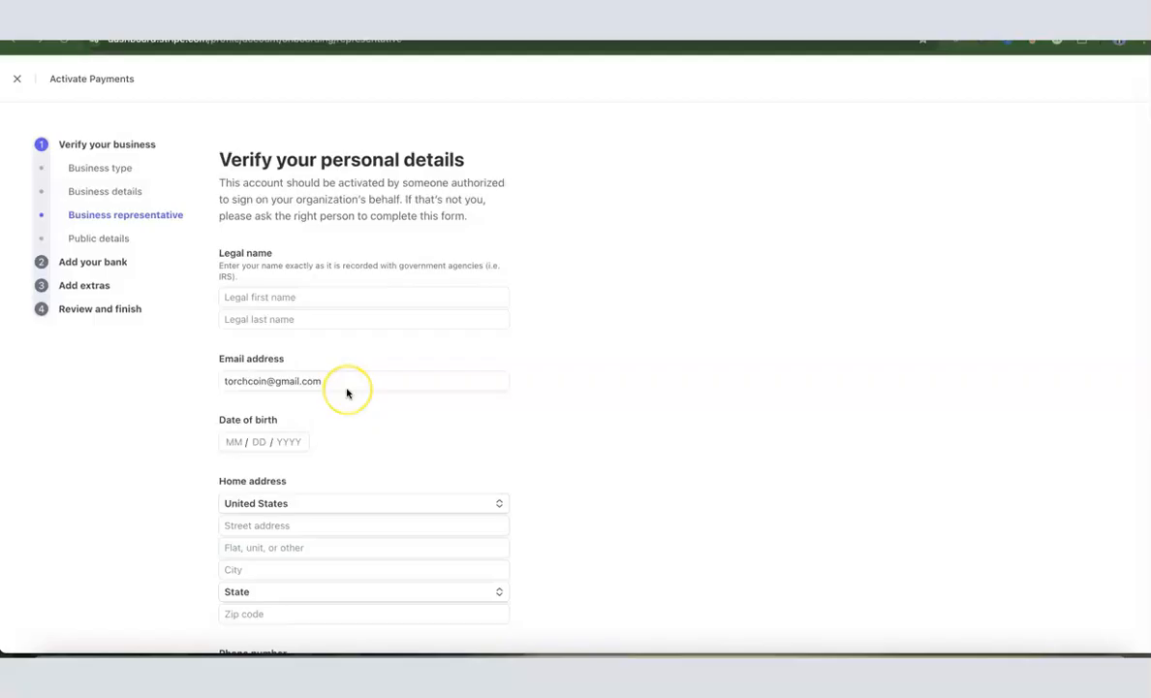
pyautogui.scroll(-1, 347, 393)
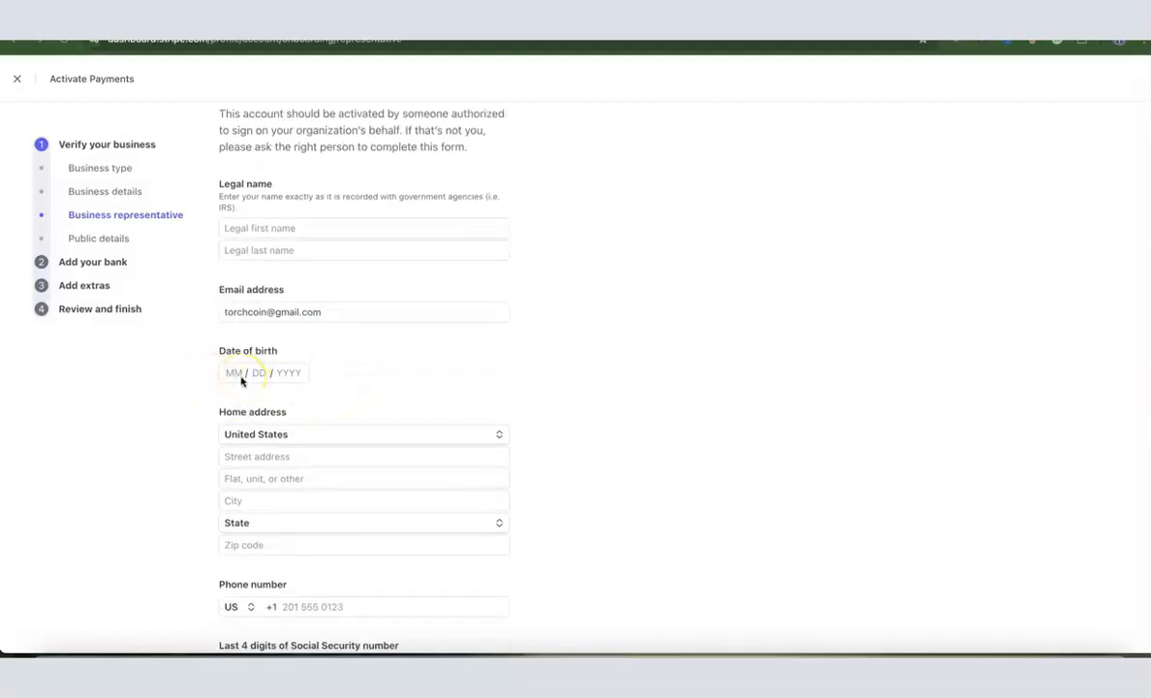
pyautogui.scroll(-1, 242, 381)
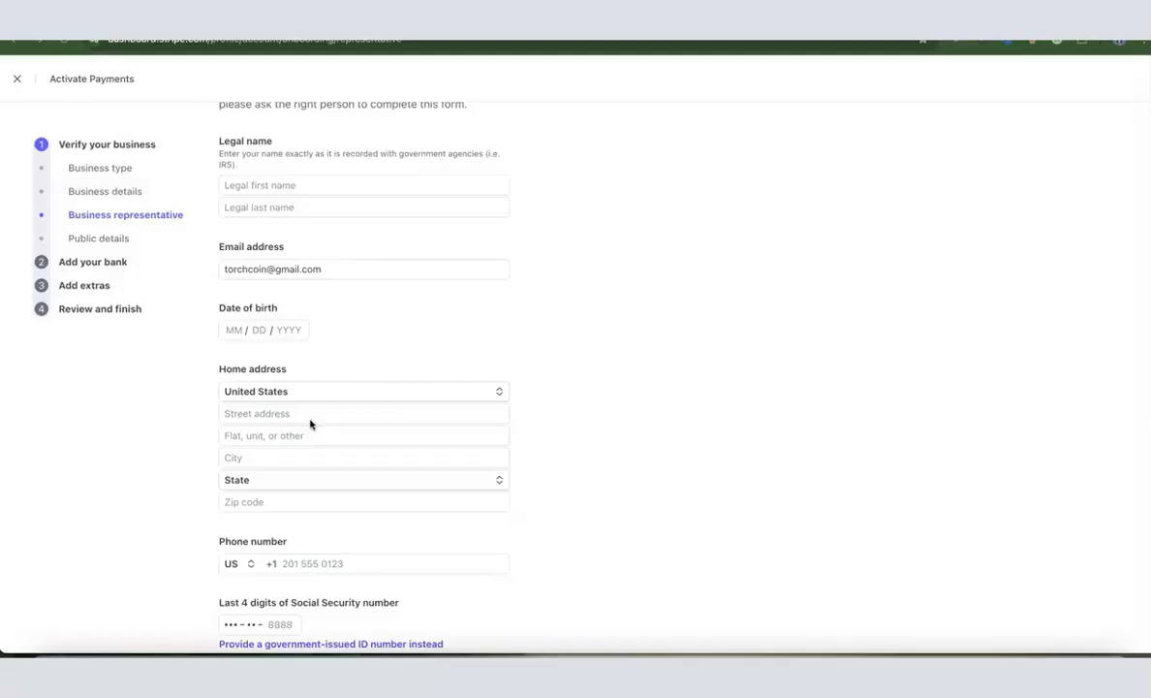
pyautogui.click(501, 393)
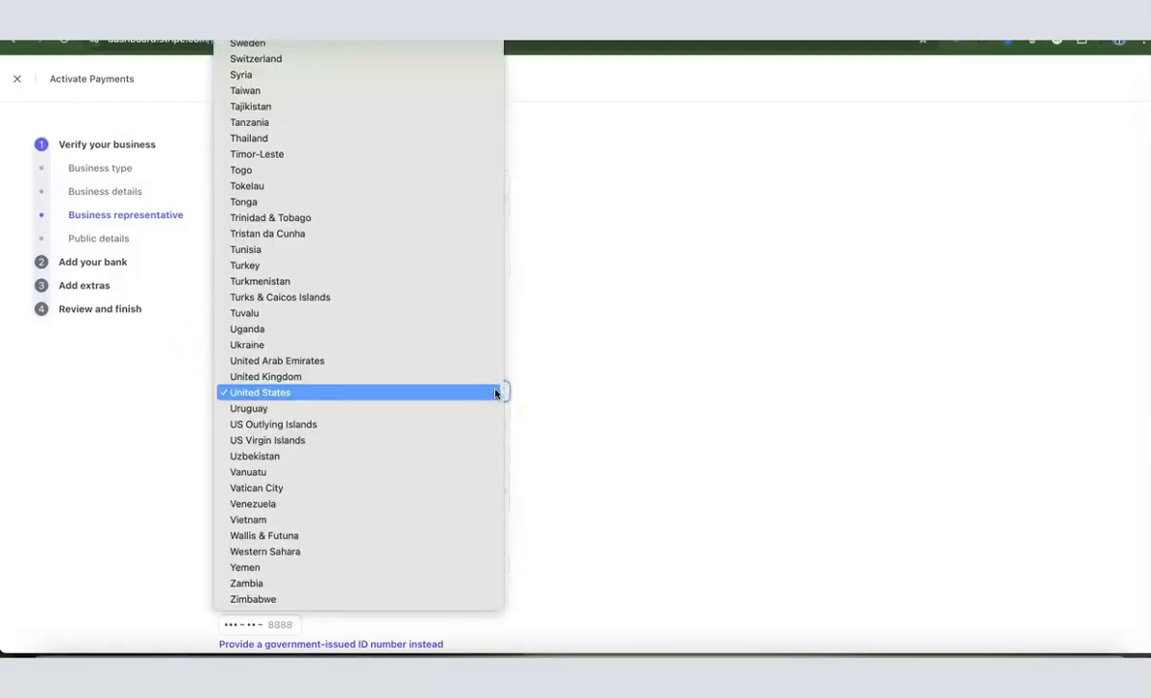
pyautogui.click(534, 393)
pyautogui.scroll(-1, 535, 392)
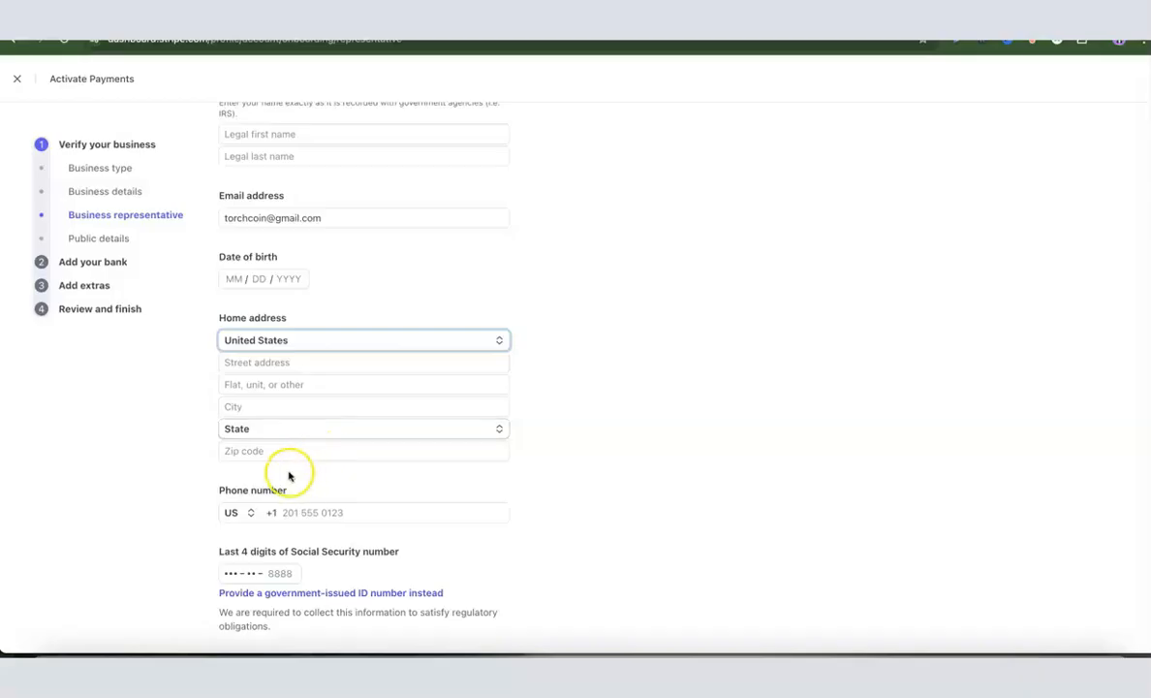
pyautogui.scroll(-1, 658, 381)
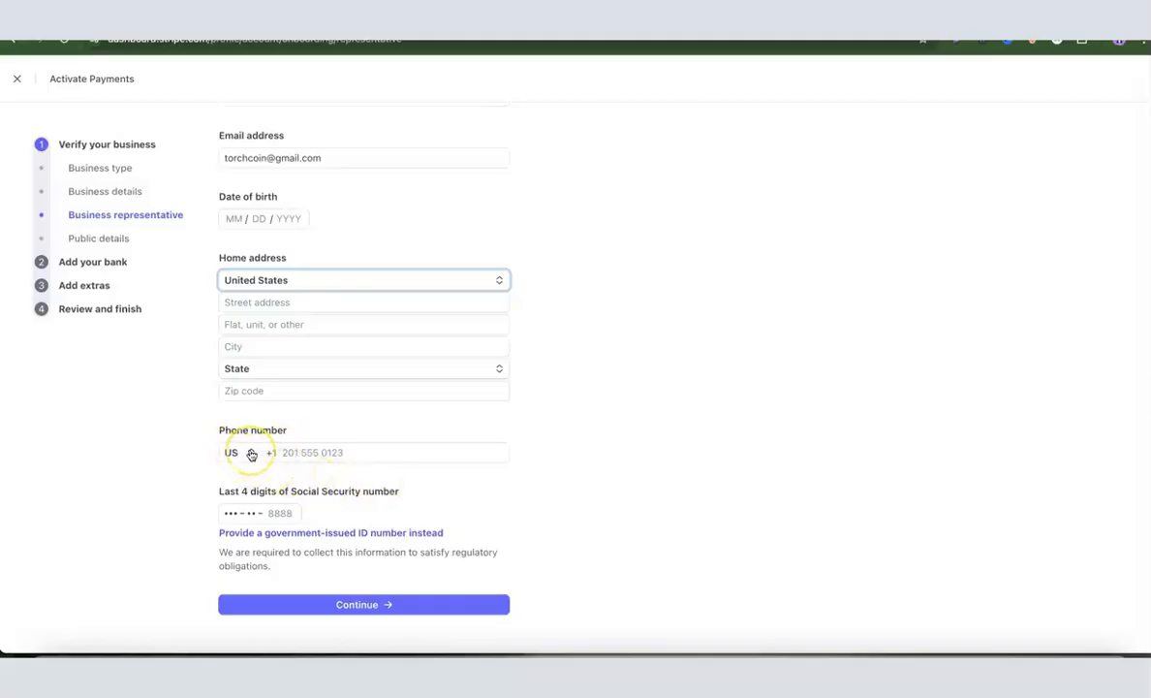
# Keep US as the representative's phone country code, leaving phone and SSN last-4 empty
pyautogui.click(246, 453)
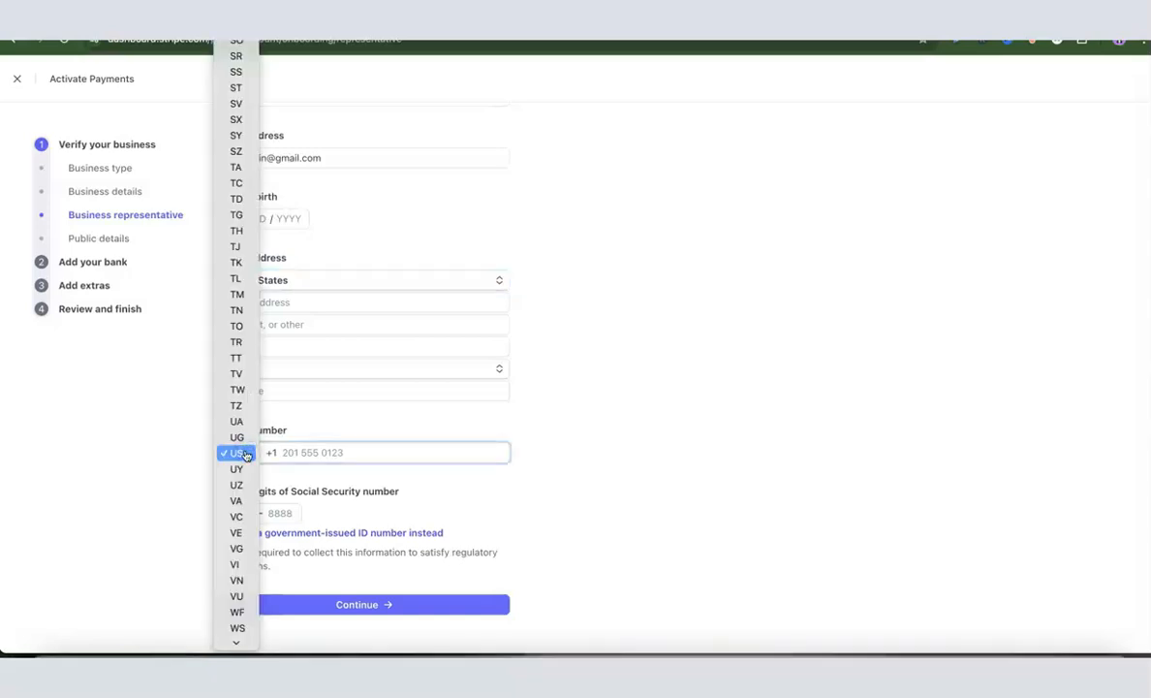
pyautogui.click(246, 453)
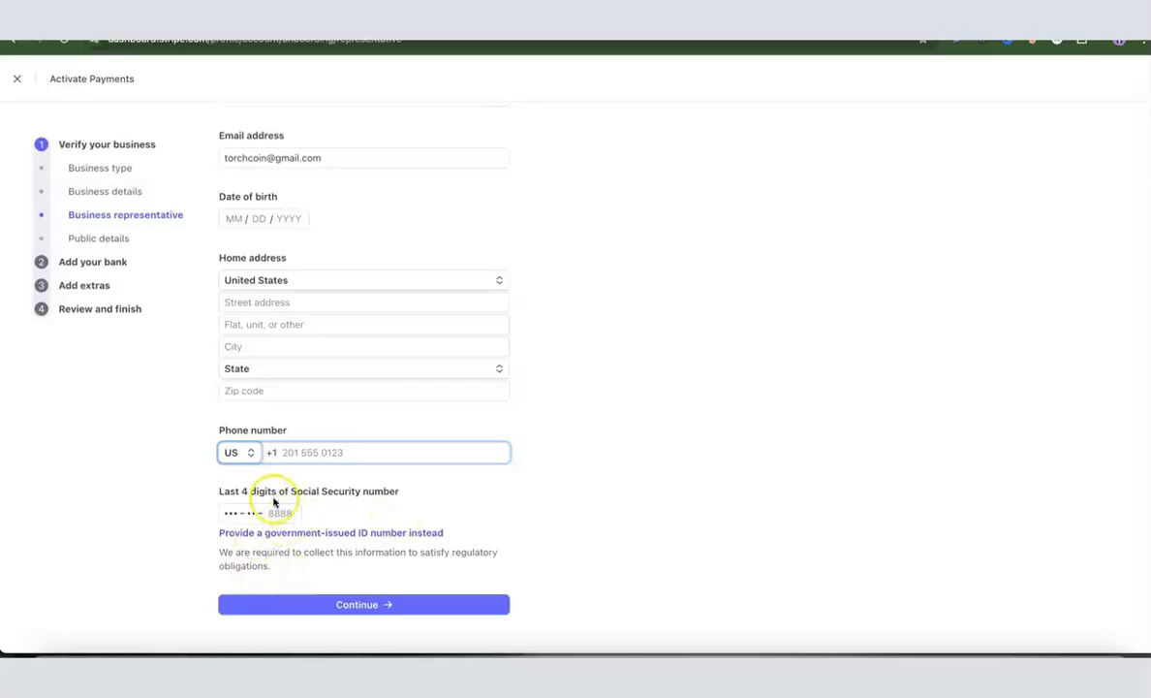
pyautogui.scroll(1, 368, 492)
pyautogui.scroll(3, 369, 491)
pyautogui.hscroll(1, 357, 480)
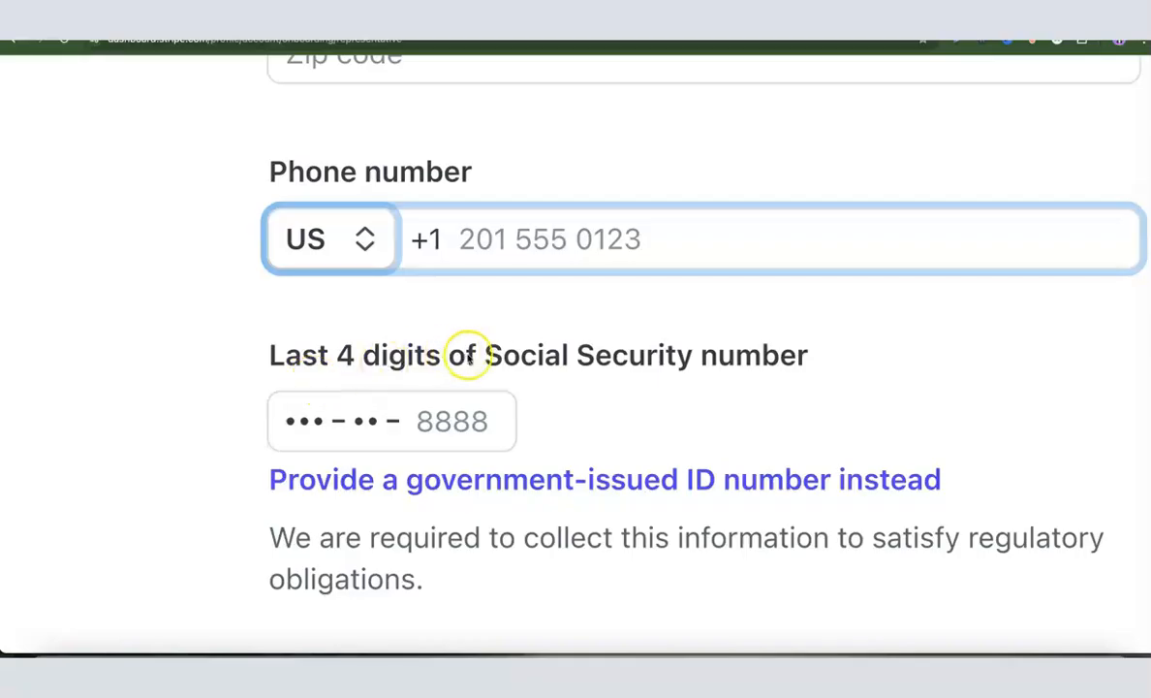
pyautogui.hscroll(1, 763, 333)
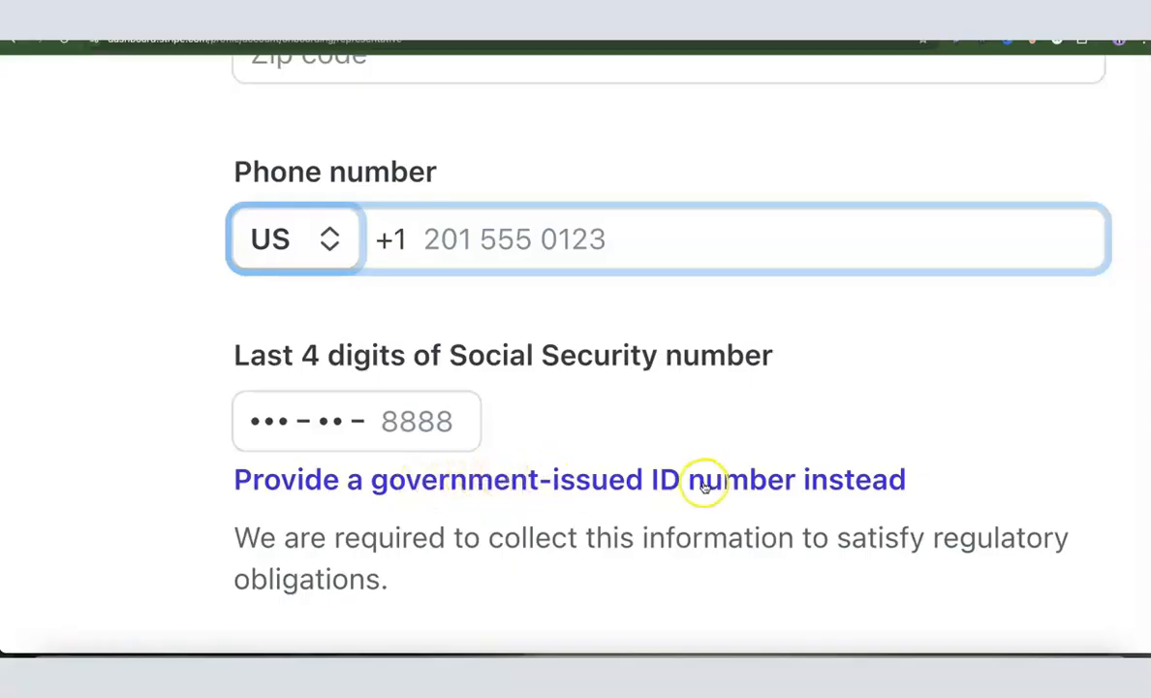
# Switch to providing the full Social Security number, keeping United States as its country
pyautogui.click(458, 479)
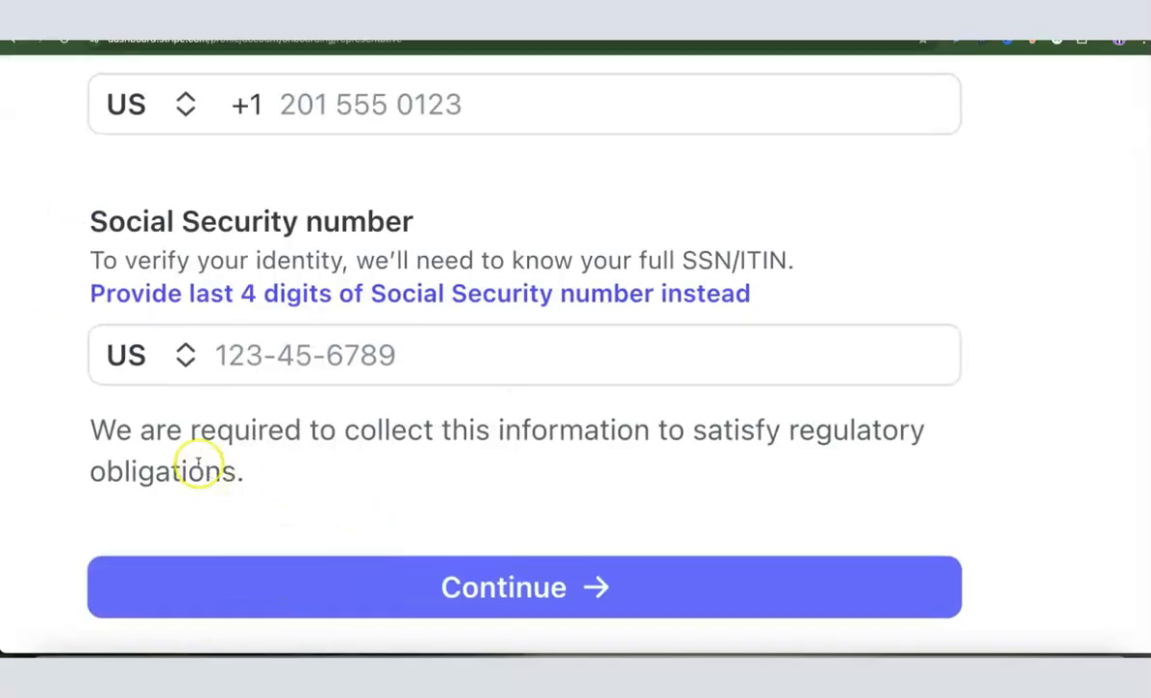
pyautogui.click(184, 357)
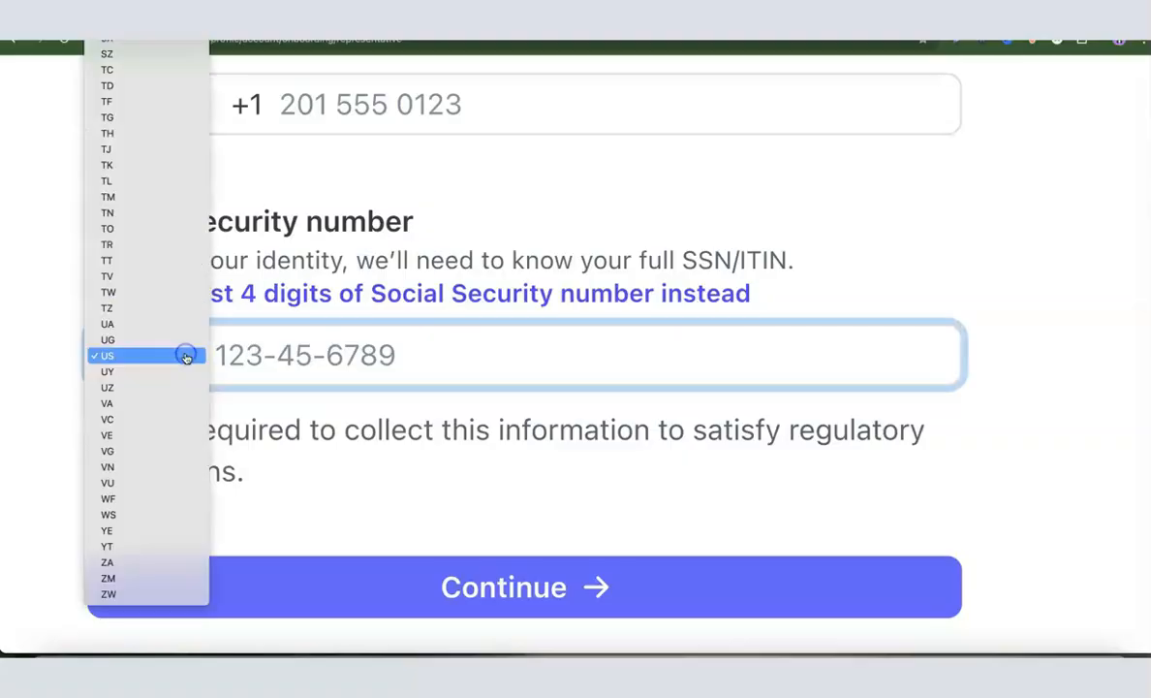
pyautogui.scroll(10, 122, 329)
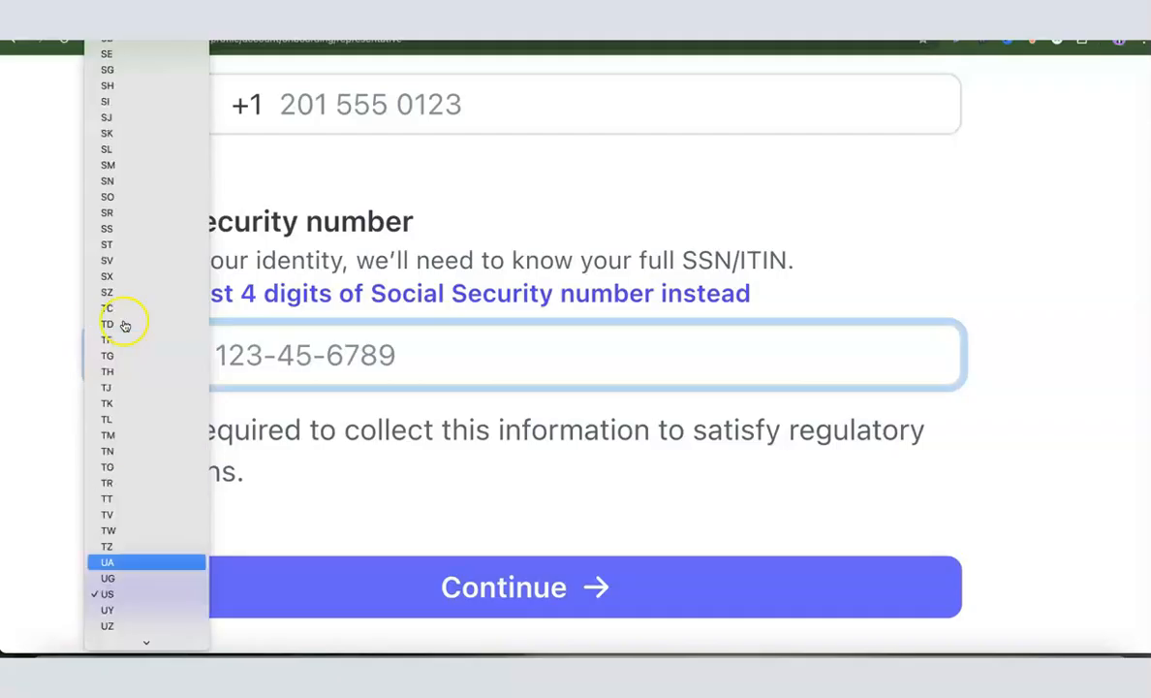
pyautogui.scroll(3, 124, 288)
pyautogui.scroll(-12, 124, 289)
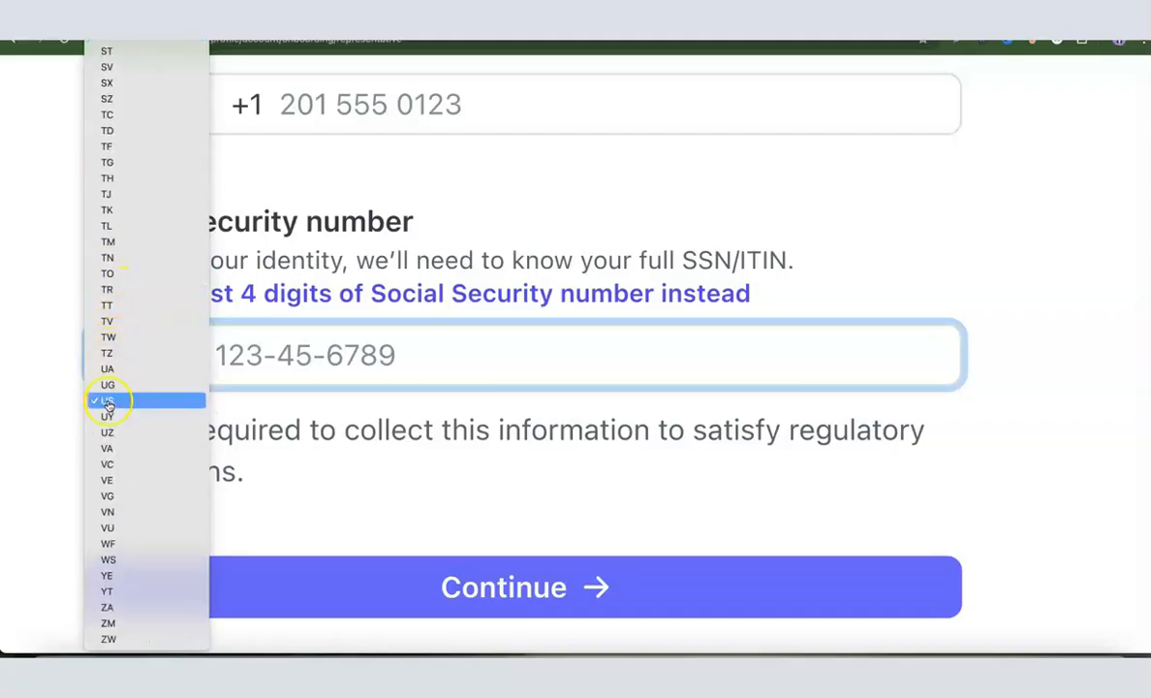
pyautogui.click(124, 394)
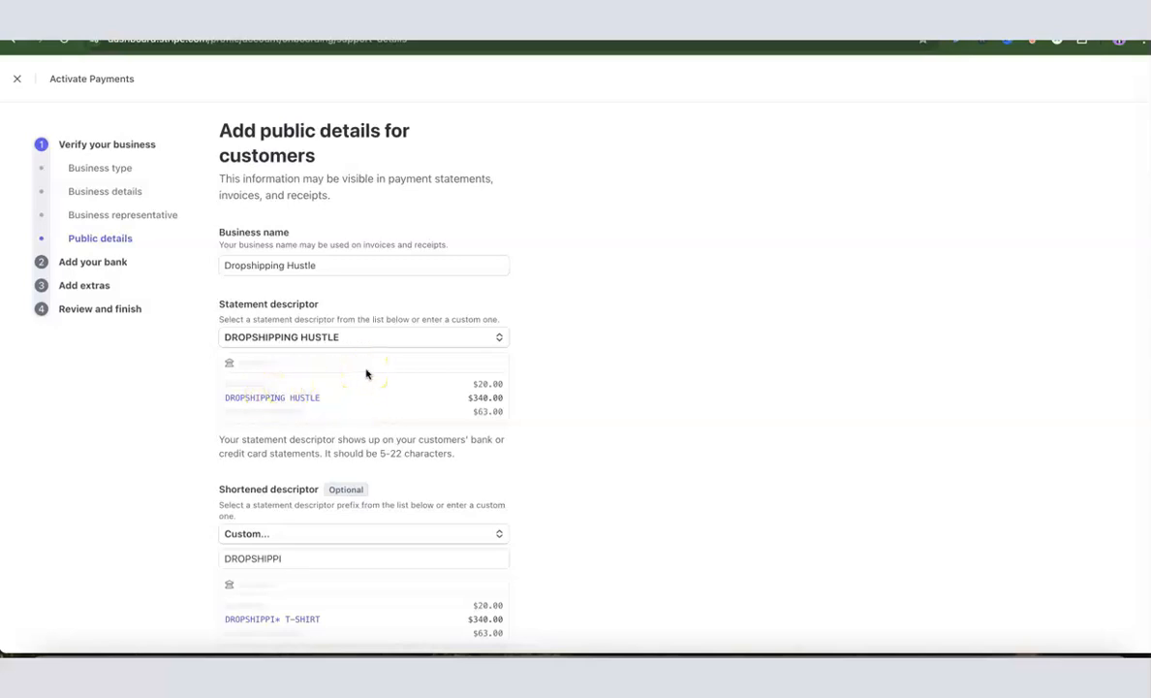
# Review the public details, including the customer support phone number, and submit them
pyautogui.scroll(-2, 366, 375)
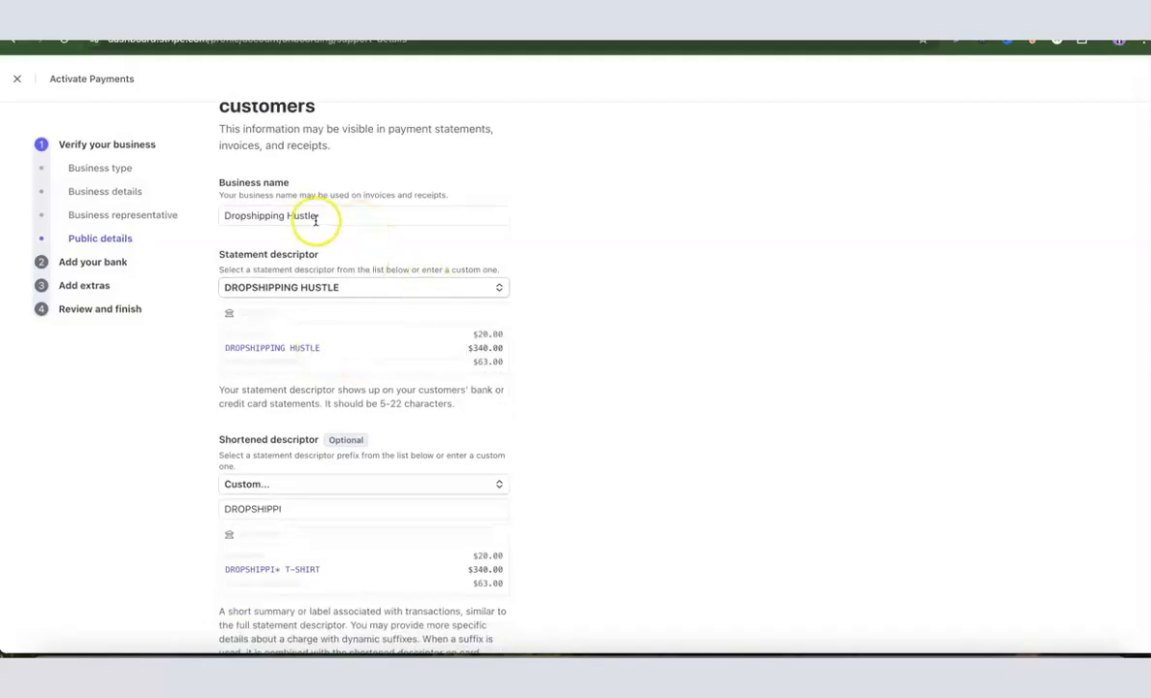
pyautogui.scroll(-1, 362, 289)
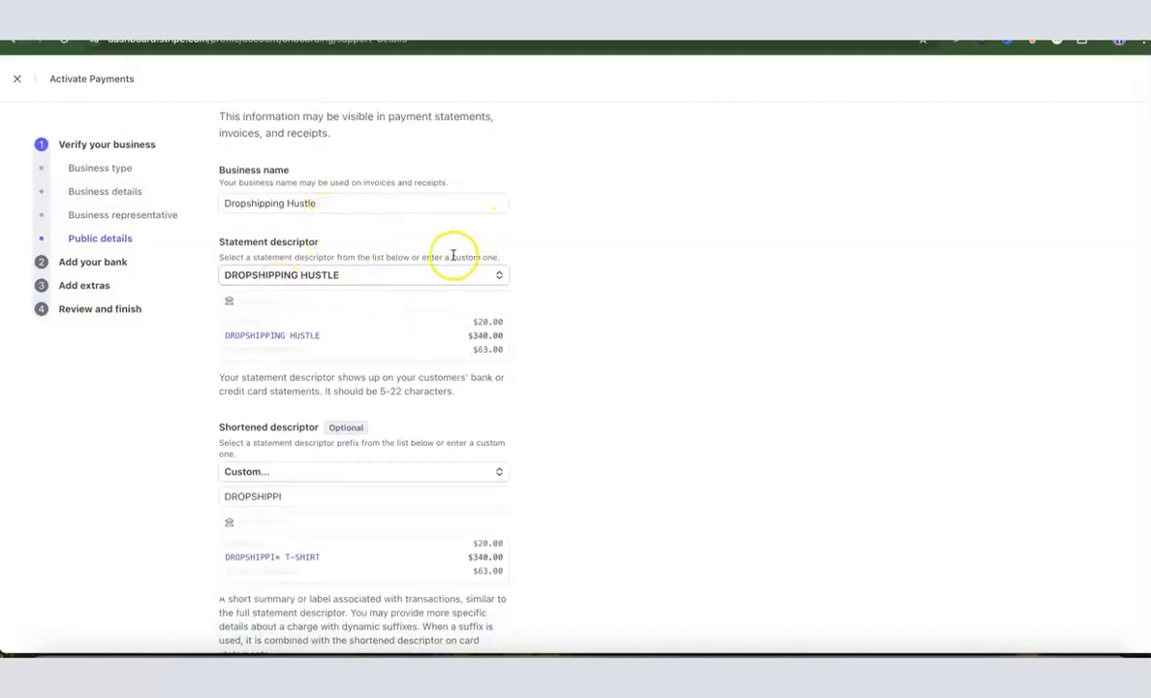
pyautogui.scroll(-3, 354, 392)
pyautogui.click(354, 395)
pyautogui.scroll(-5, 283, 362)
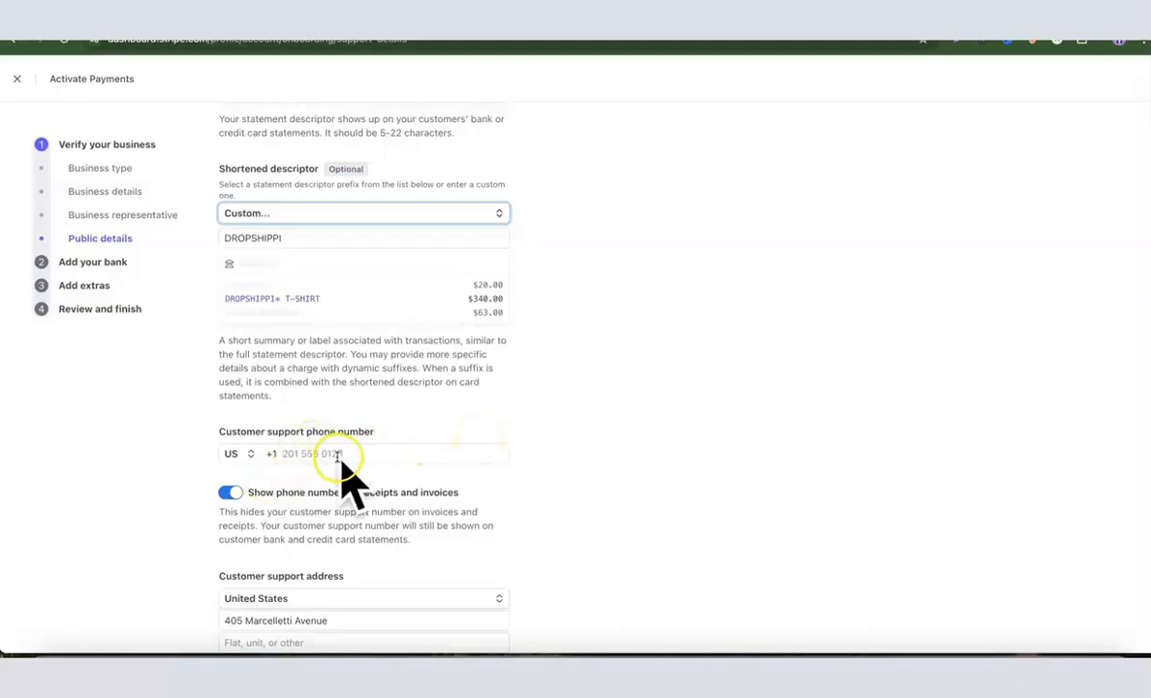
pyautogui.scroll(-1, 401, 443)
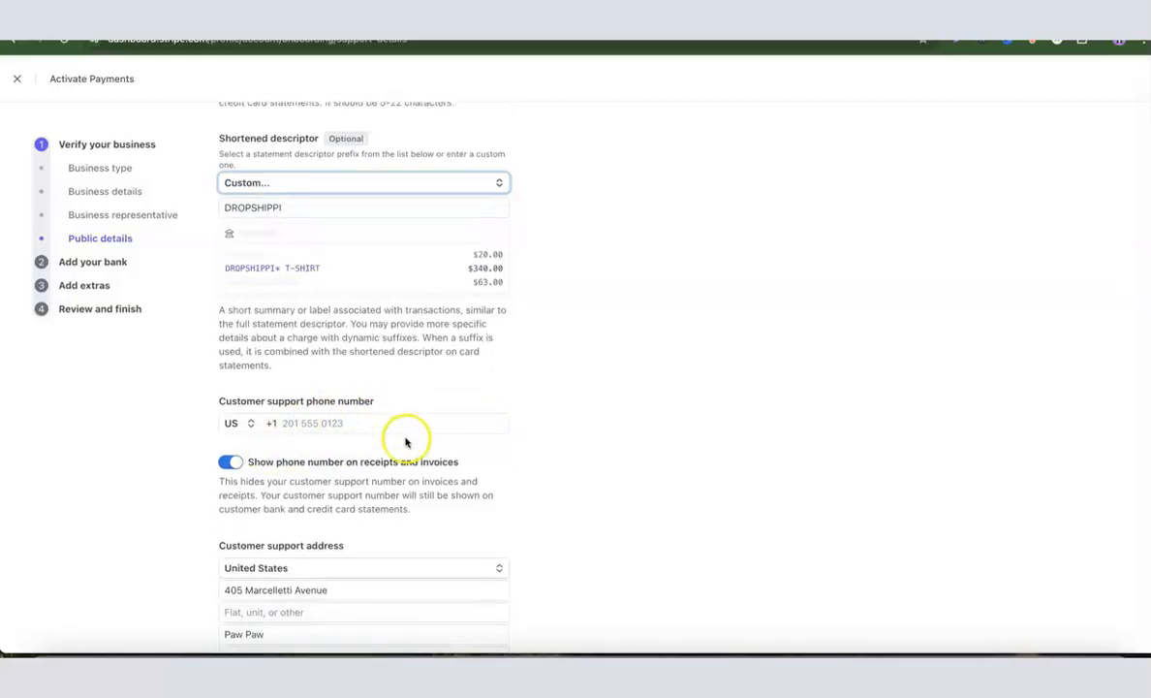
pyautogui.click(322, 424)
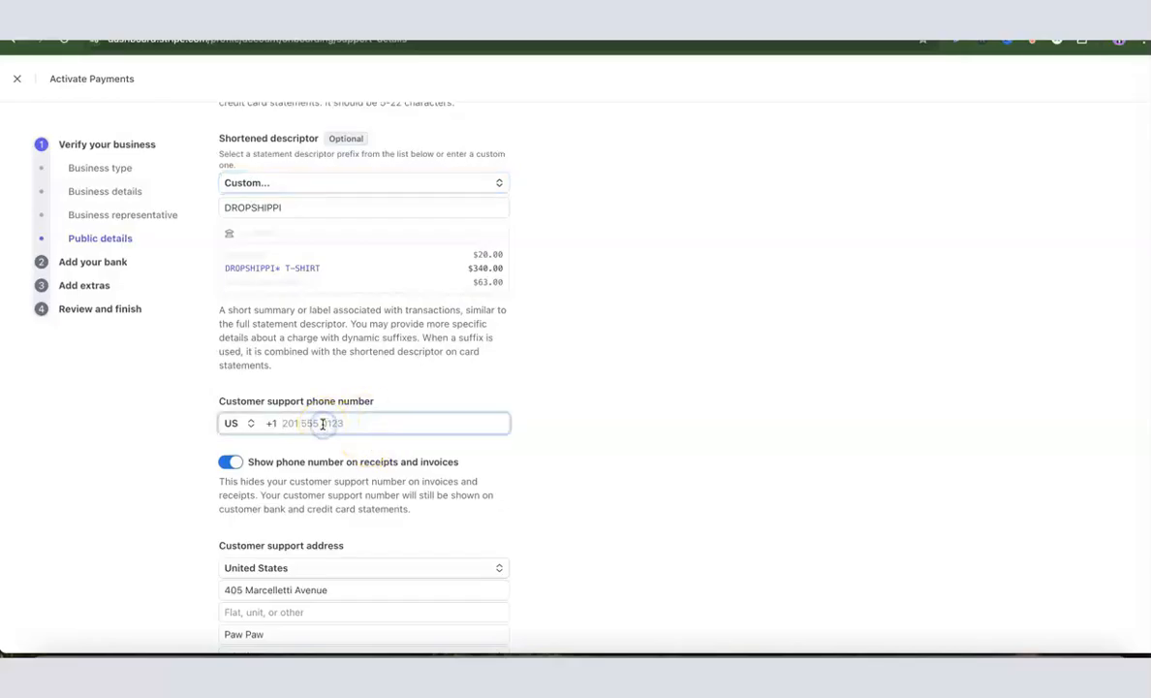
pyautogui.scroll(-2, 323, 436)
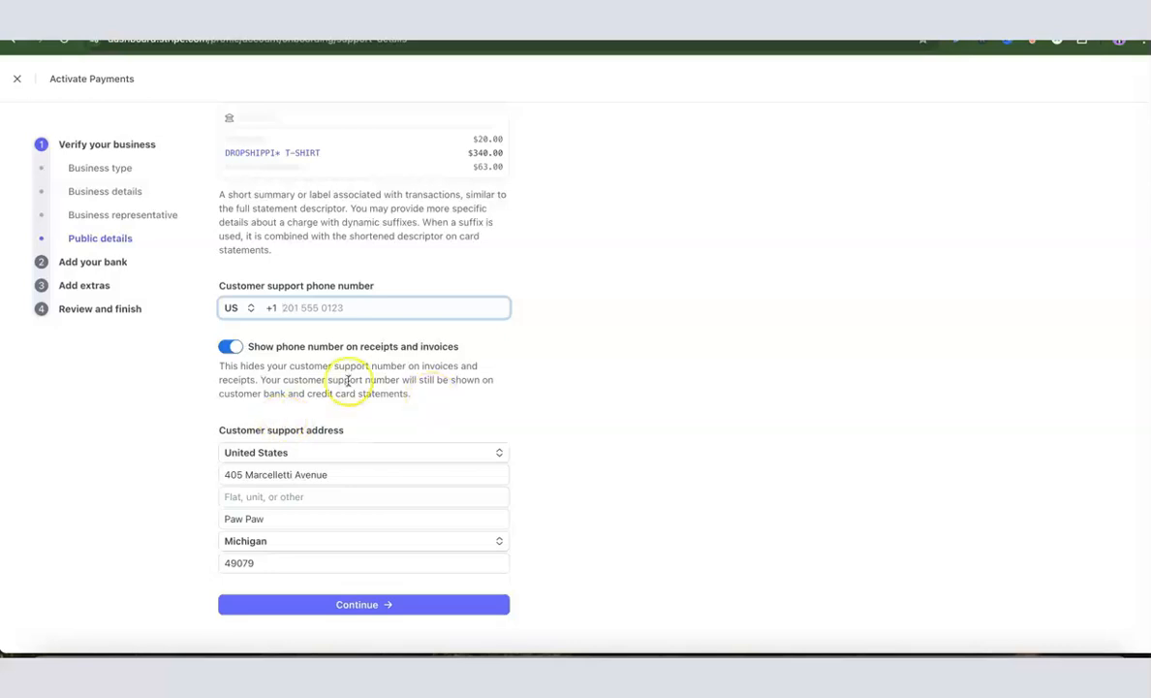
pyautogui.scroll(1, 329, 376)
pyautogui.scroll(-1, 329, 376)
pyautogui.scroll(2, 358, 452)
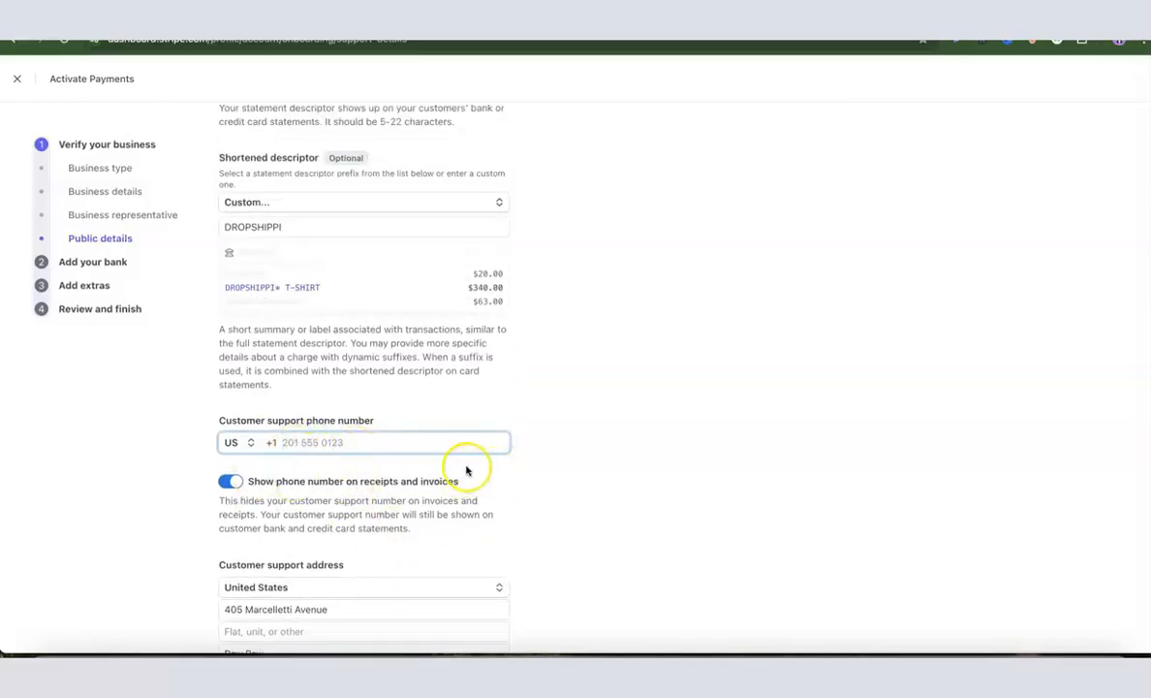
pyautogui.click(394, 609)
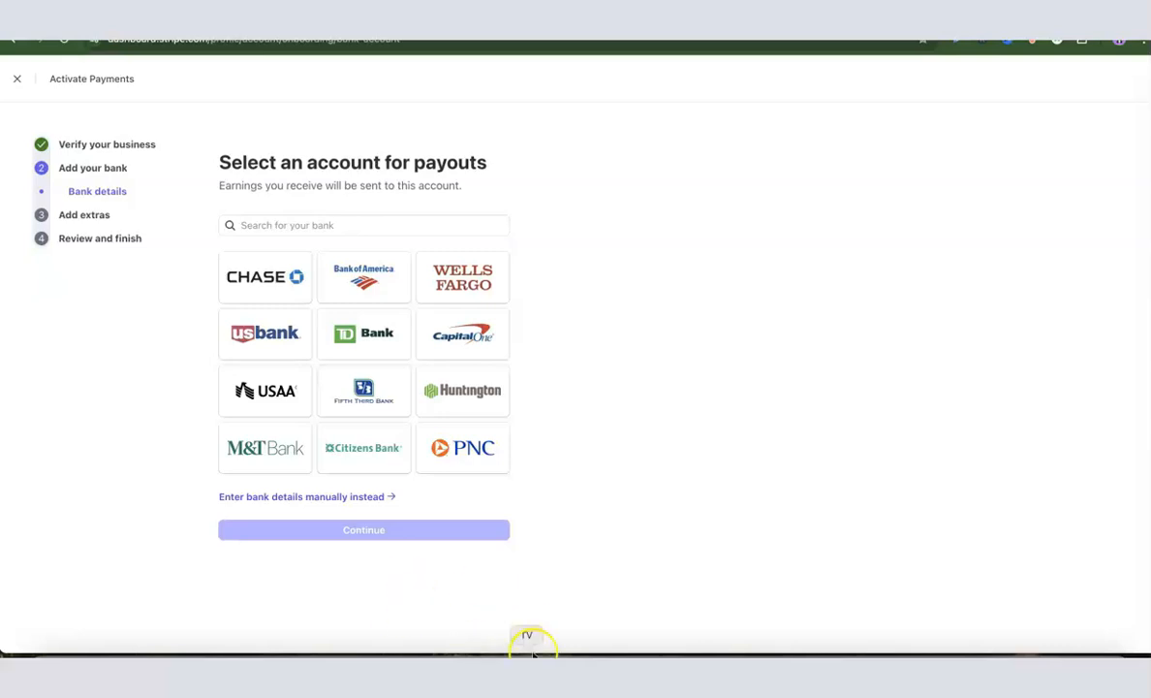
# Manually enter routing and account numbers to link a Community Federal Savings Bank account
pyautogui.click(269, 497)
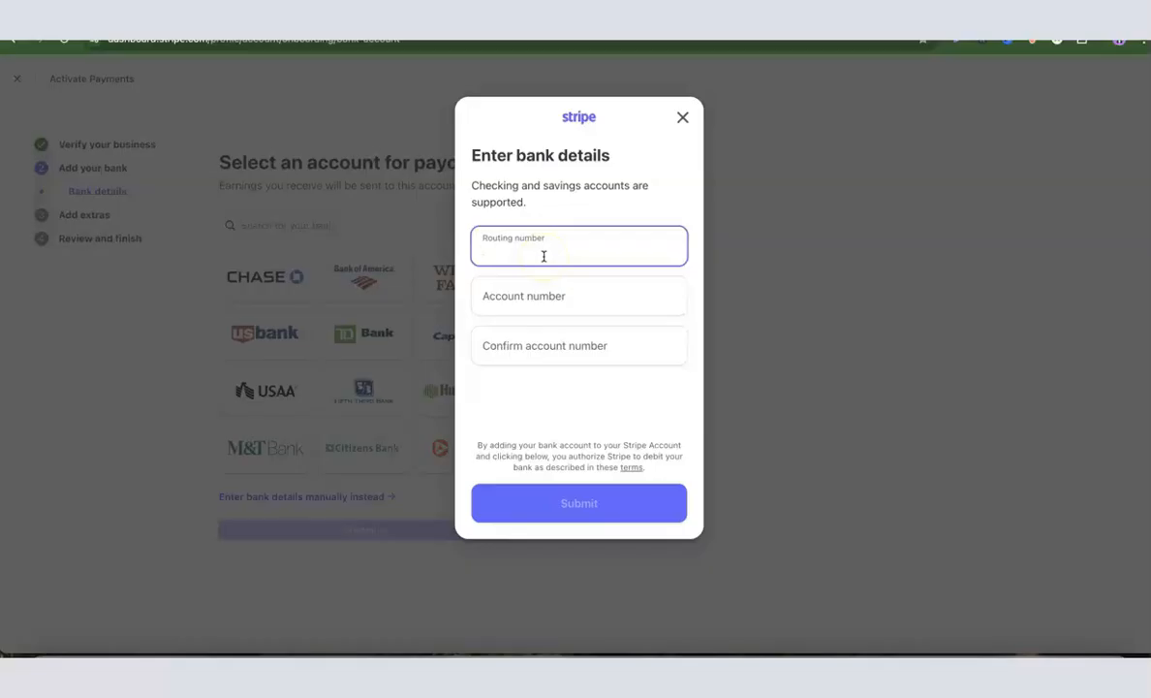
pyautogui.click(554, 522)
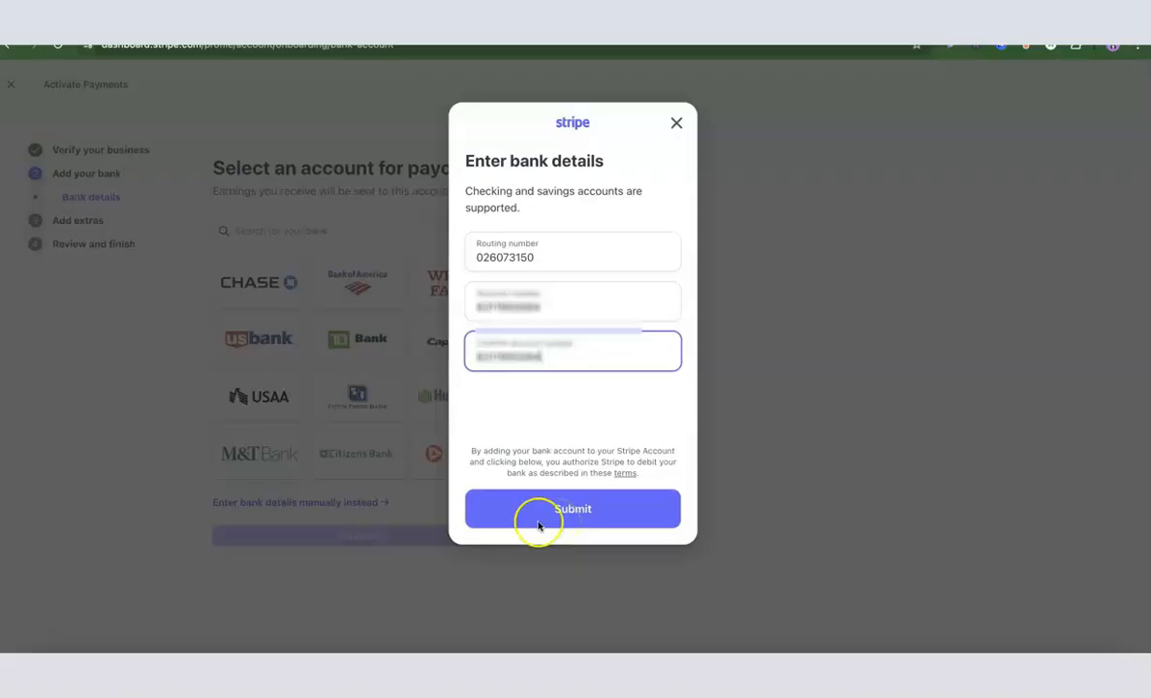
pyautogui.click(570, 509)
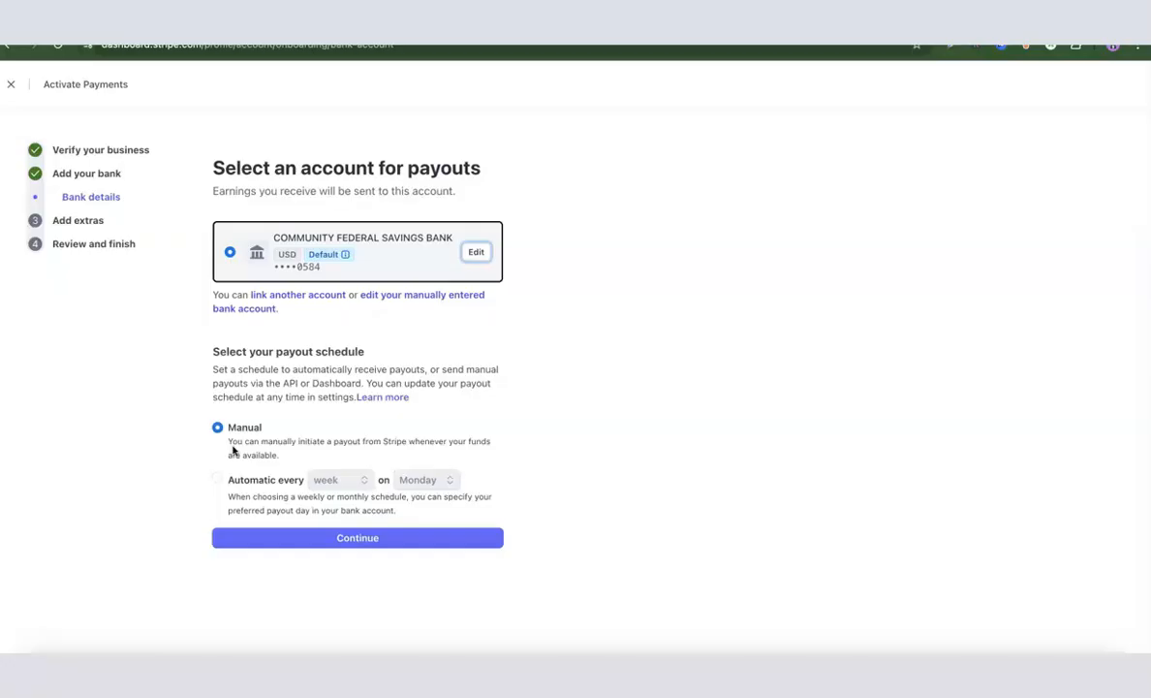
# Schedule payouts automatically every week on Monday and confirm the bank setup
pyautogui.click(334, 481)
pyautogui.click(334, 481)
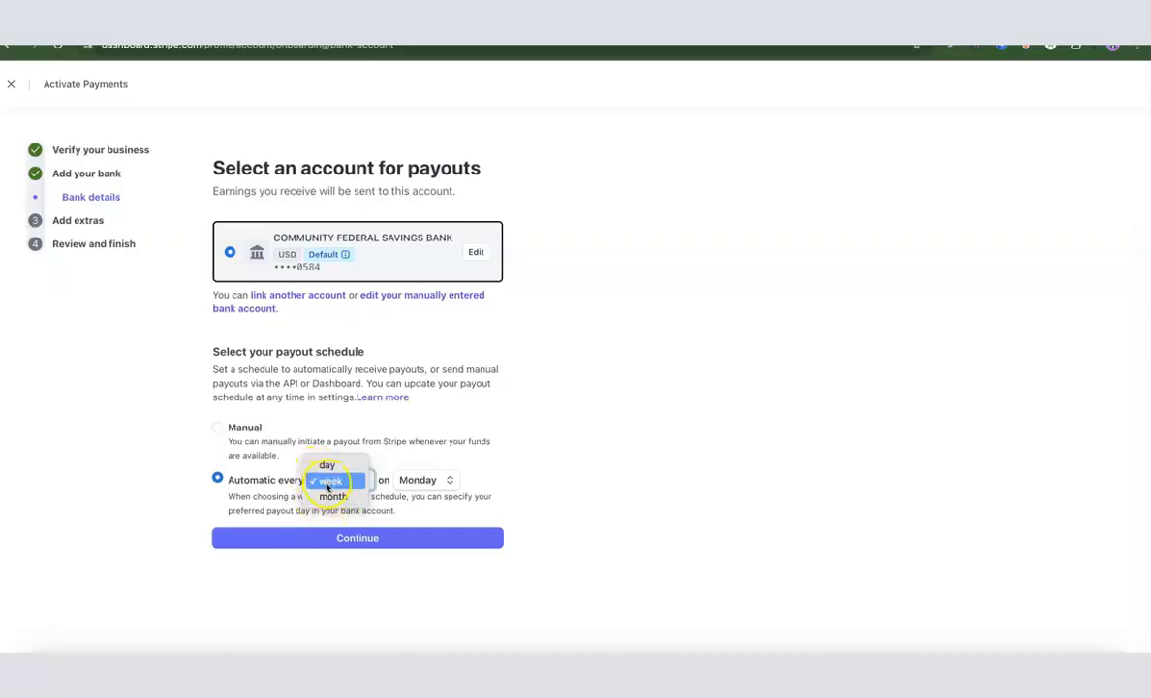
pyautogui.click(327, 481)
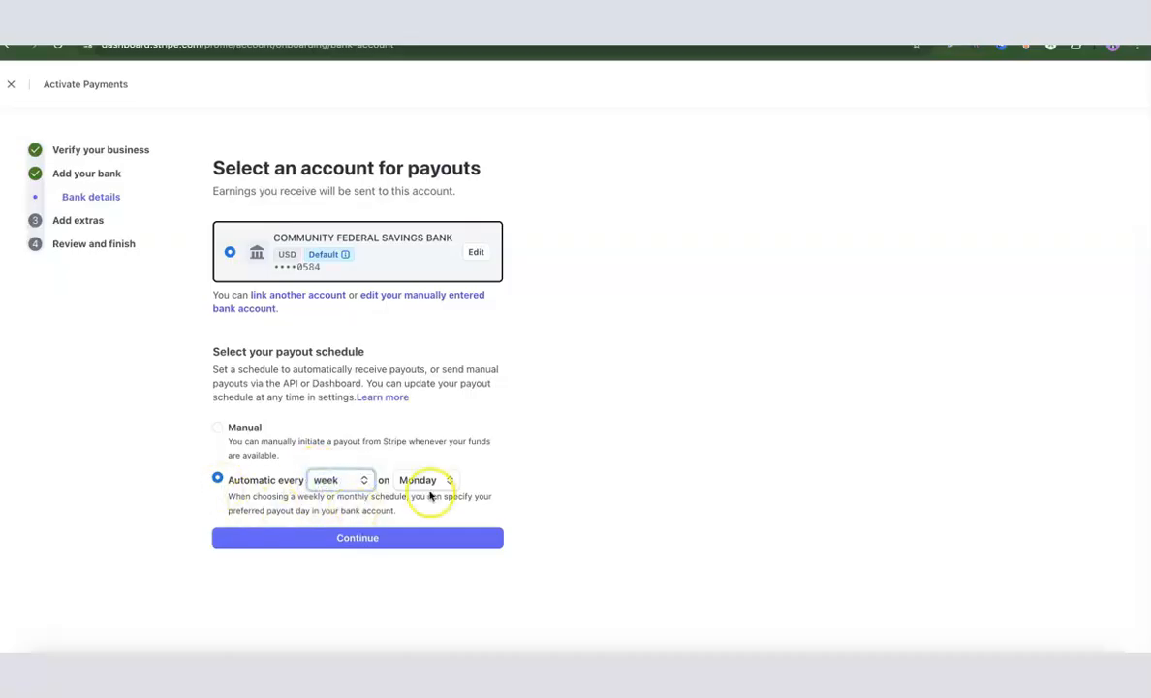
pyautogui.click(213, 428)
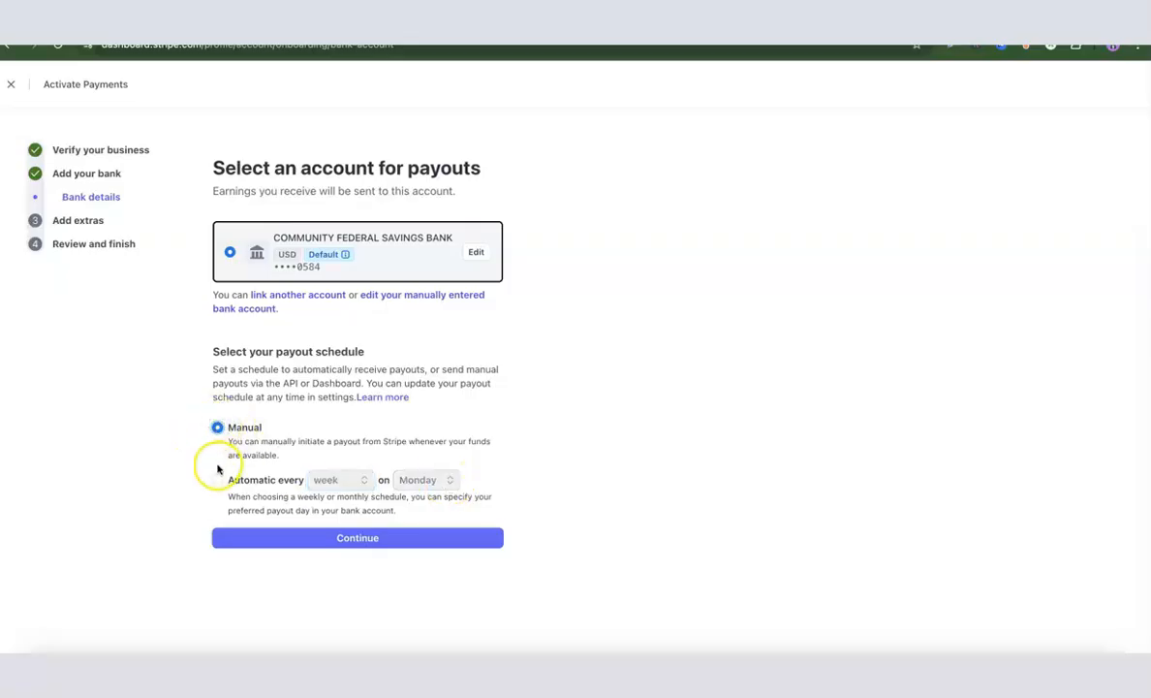
pyautogui.click(217, 480)
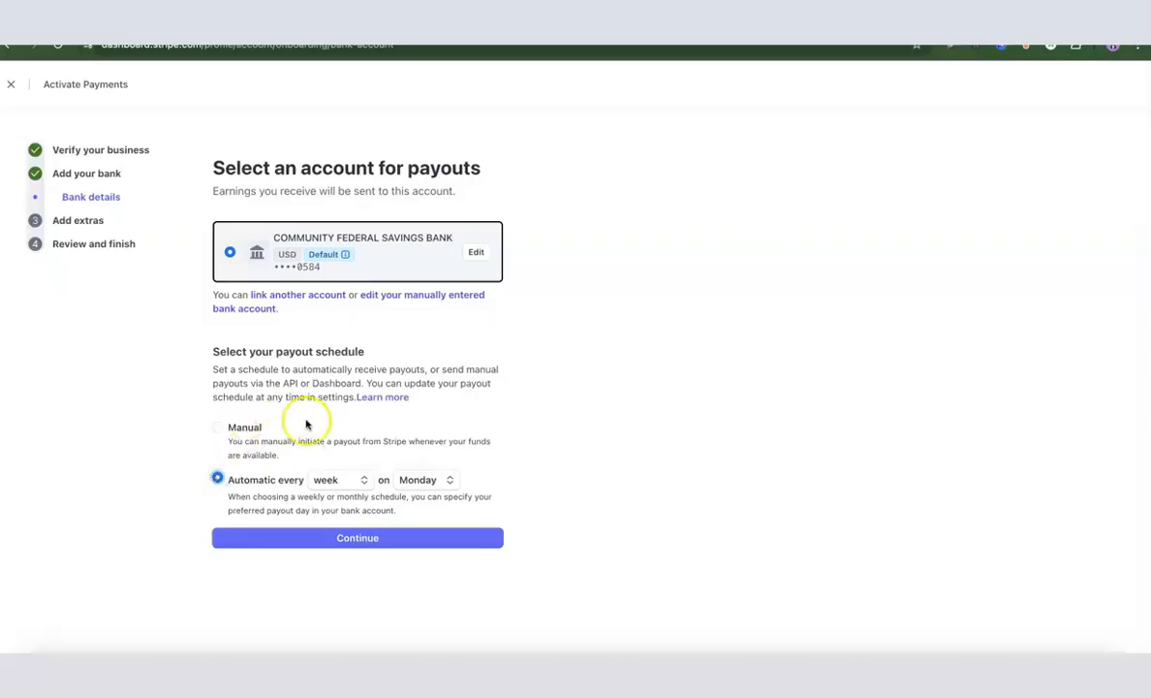
pyautogui.click(348, 539)
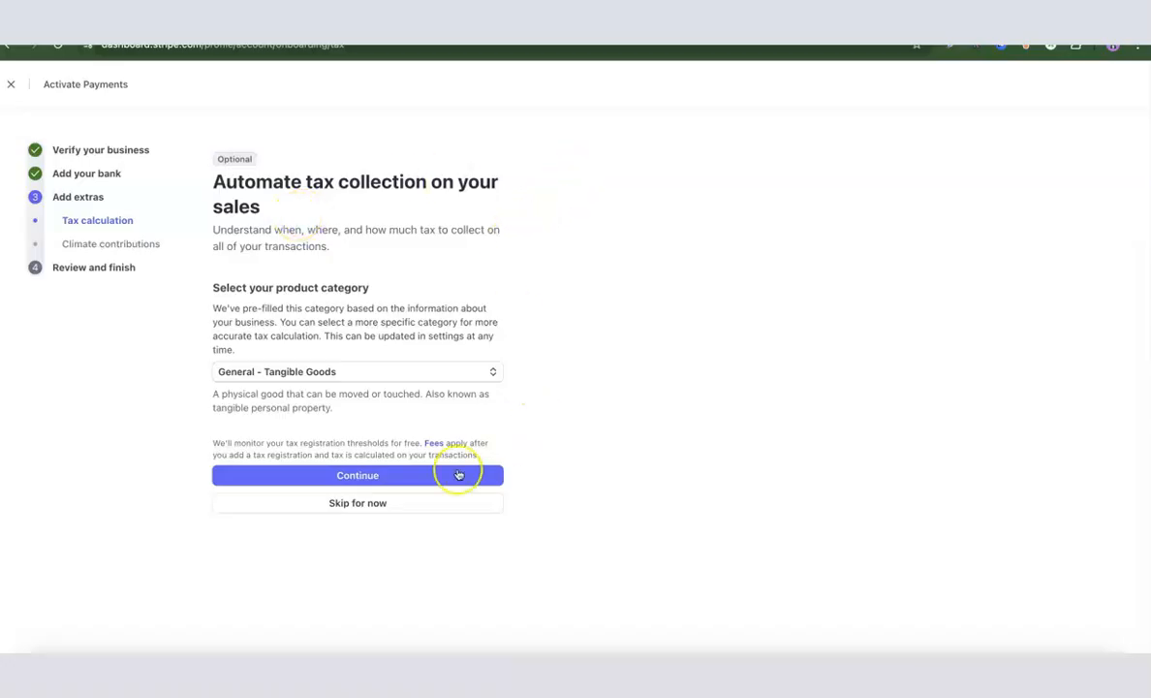
# Skip automatic tax collection and decline Stripe Climate revenue contributions
pyautogui.click(366, 506)
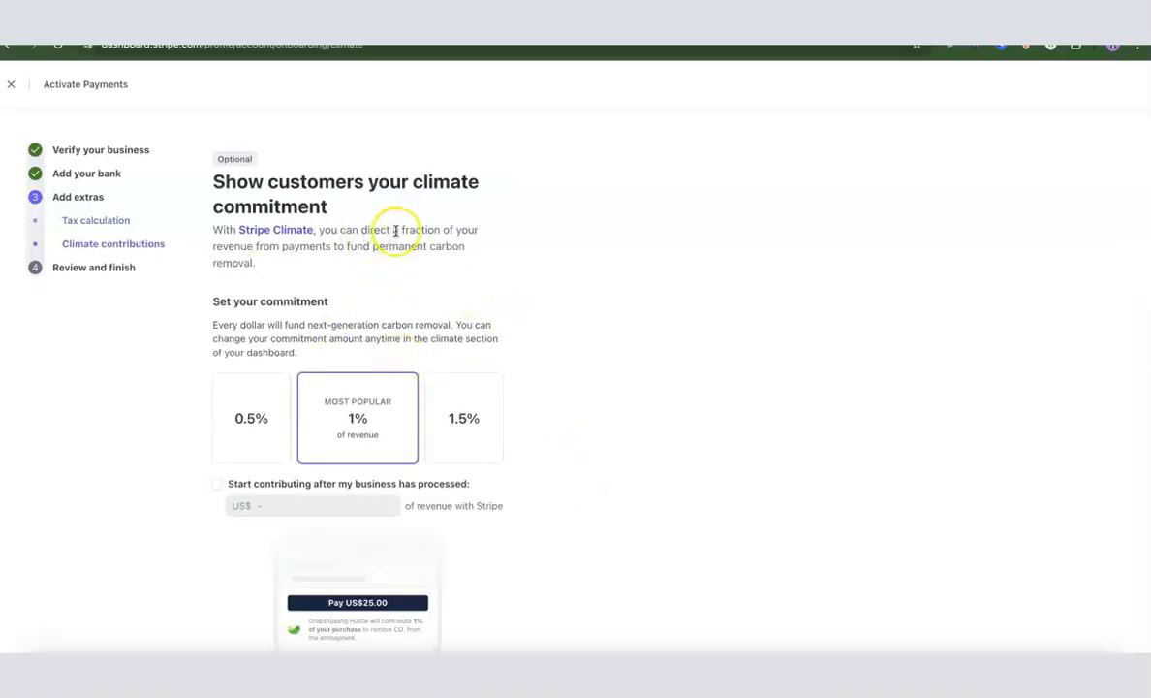
pyautogui.scroll(-3, 468, 229)
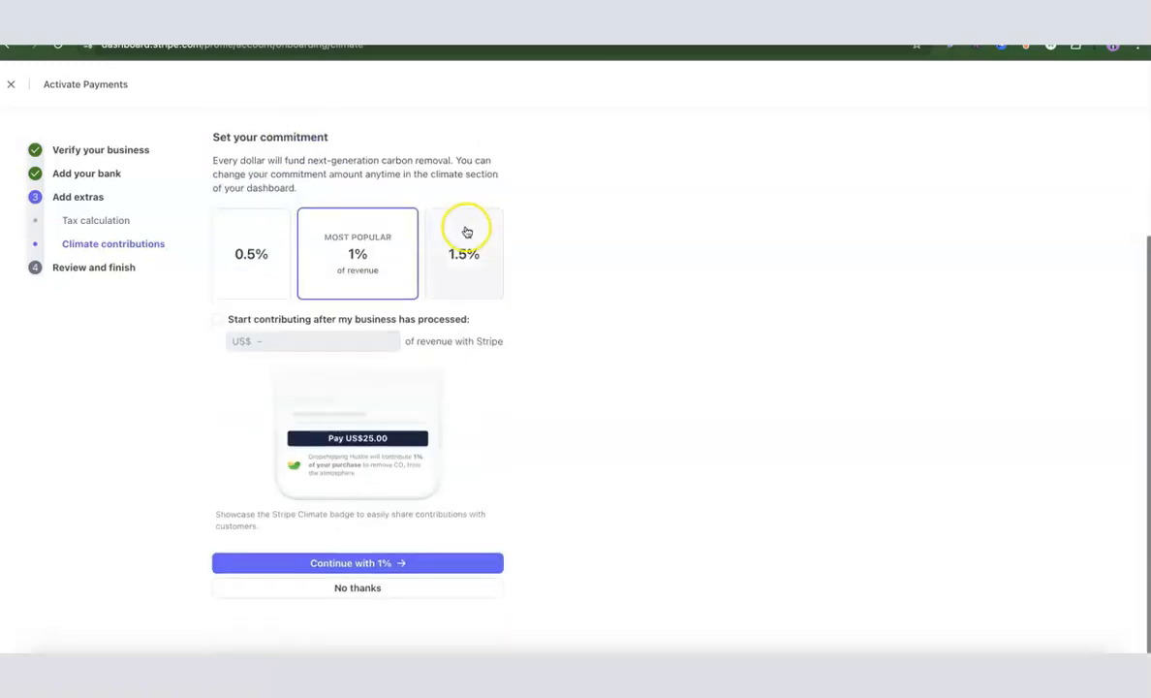
pyautogui.click(359, 589)
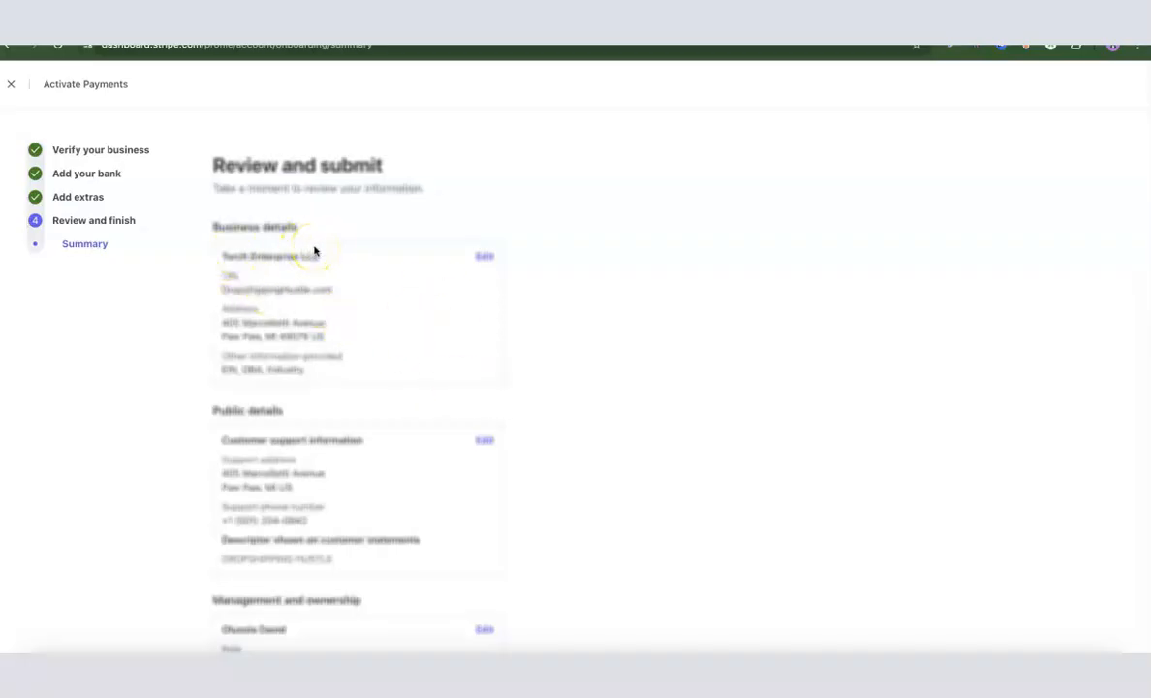
pyautogui.scroll(-3, 314, 250)
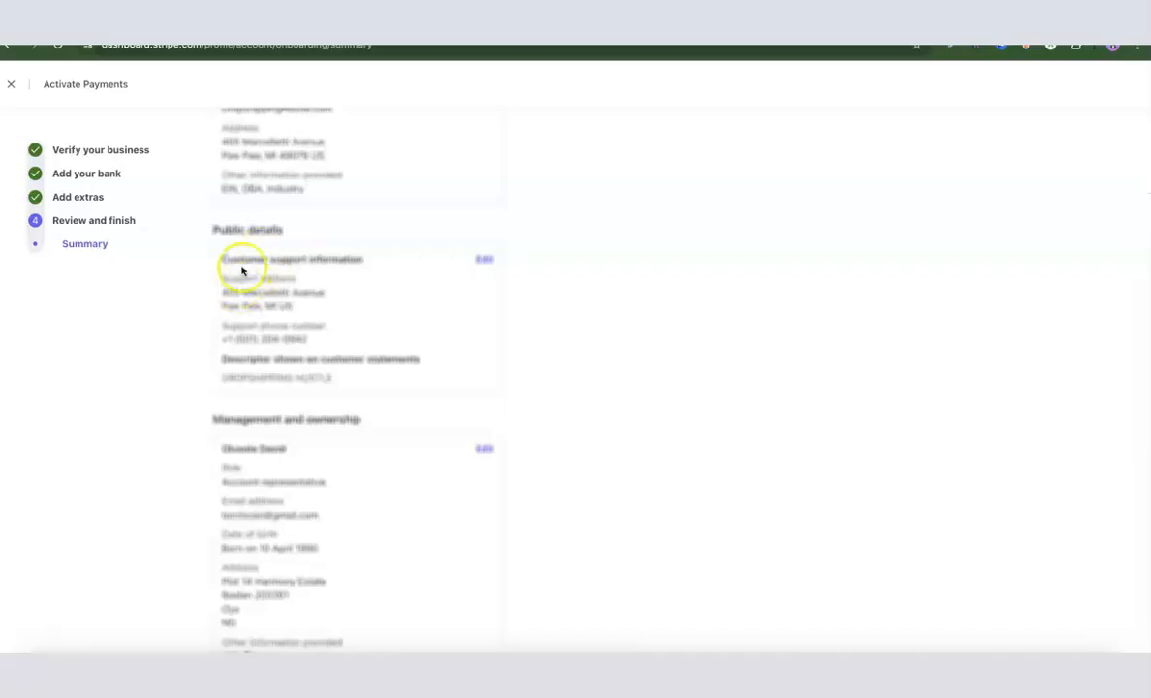
pyautogui.scroll(-2, 237, 287)
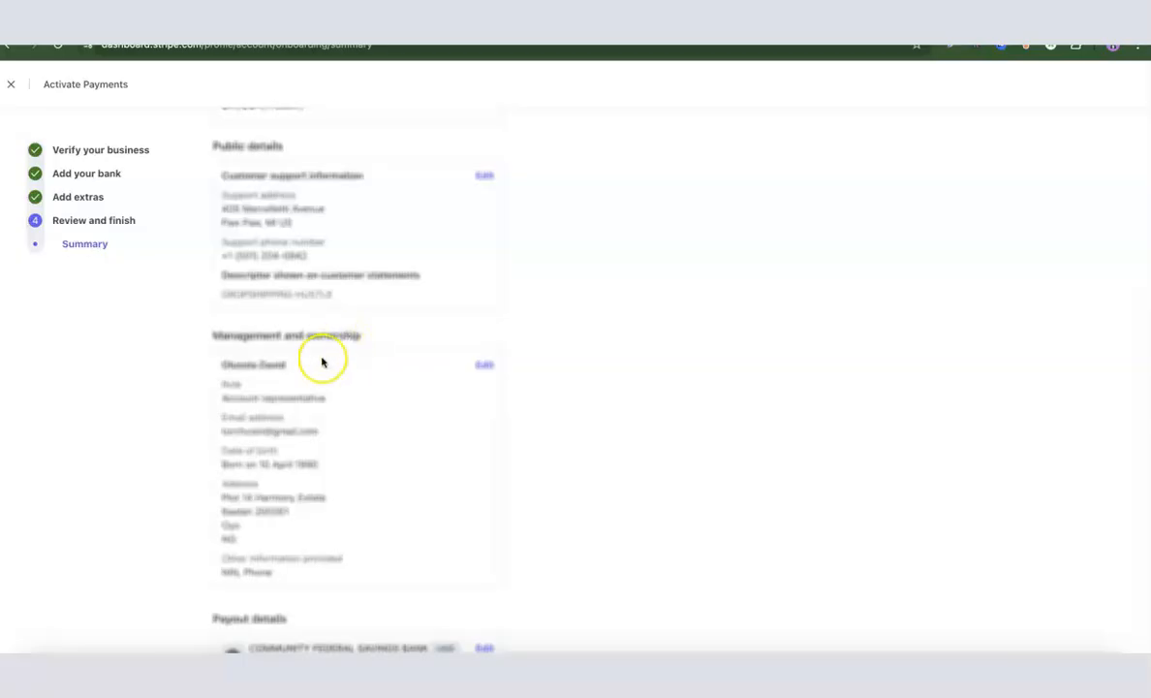
pyautogui.scroll(-4, 320, 329)
pyautogui.scroll(-2, 320, 329)
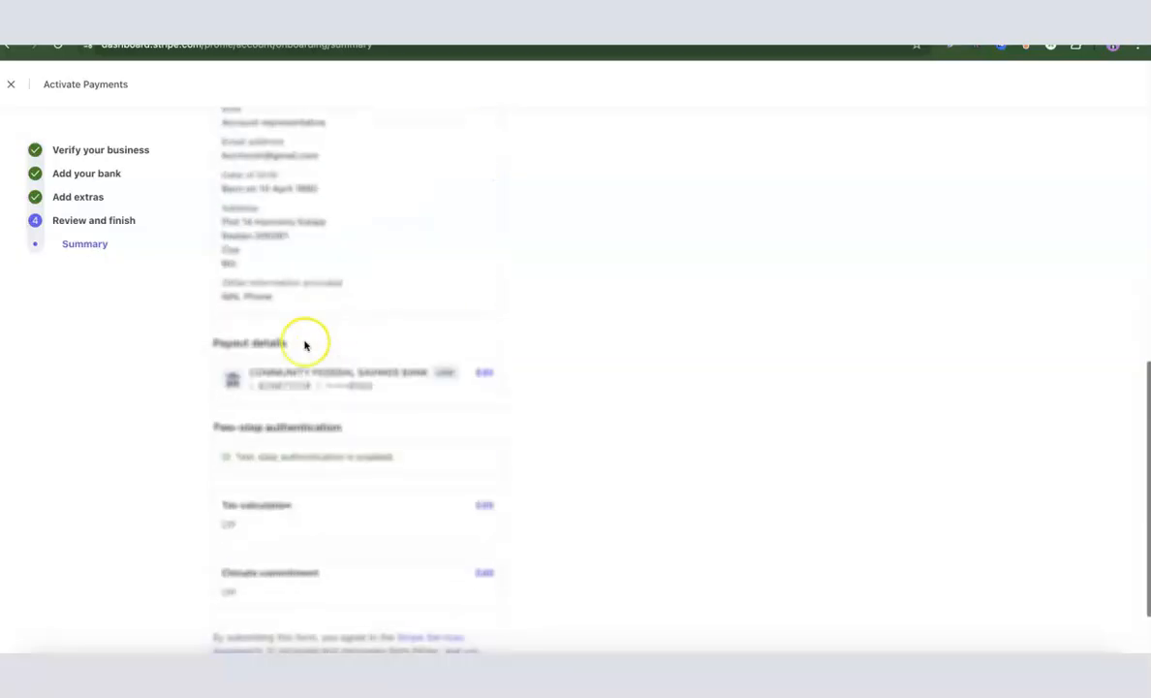
pyautogui.scroll(-2, 267, 354)
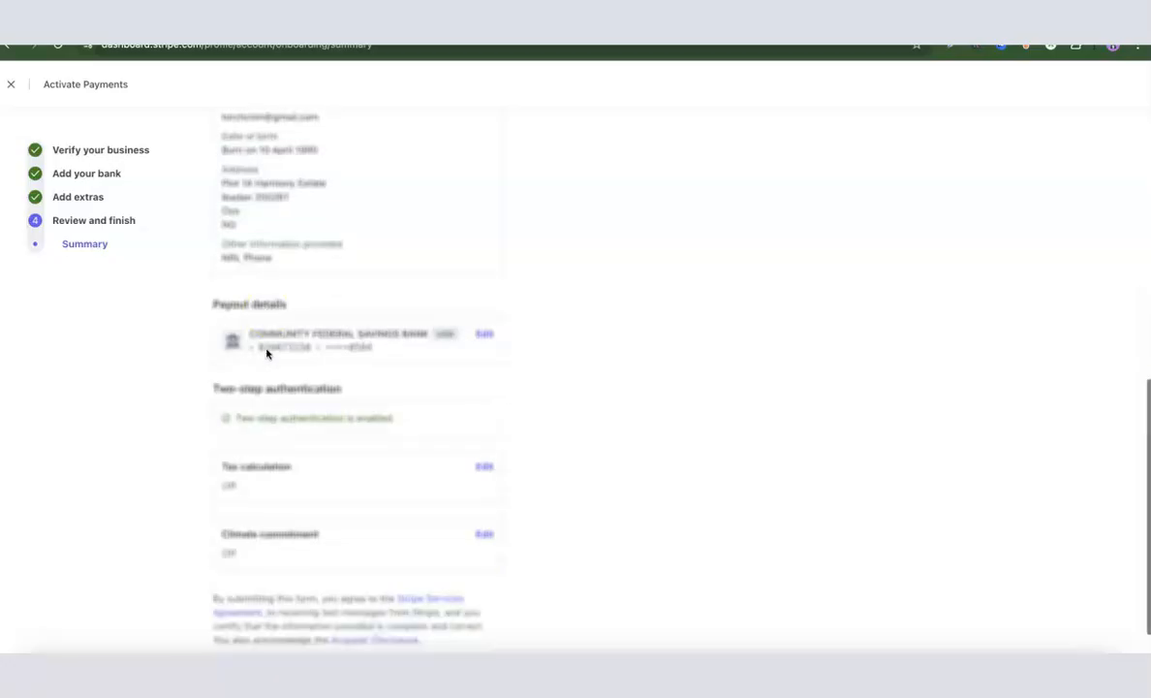